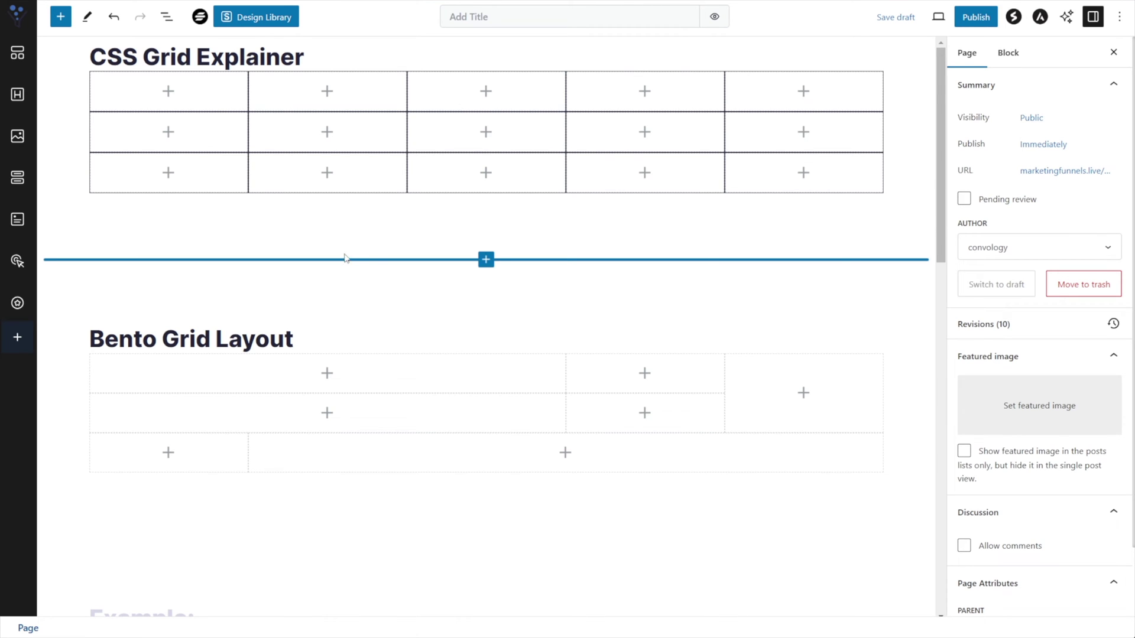
- Scroll through the example bento grid and draw markup lines across its rows
scroll(371, 344, down, 1)
scroll(371, 344, down, 8)
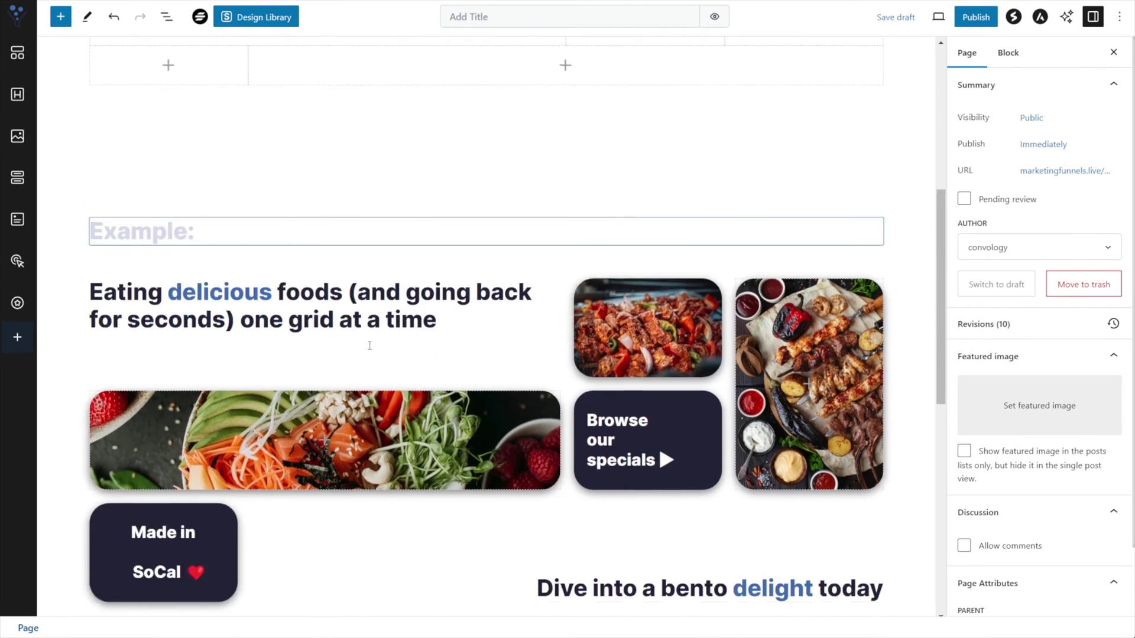
scroll(456, 157, up, 1)
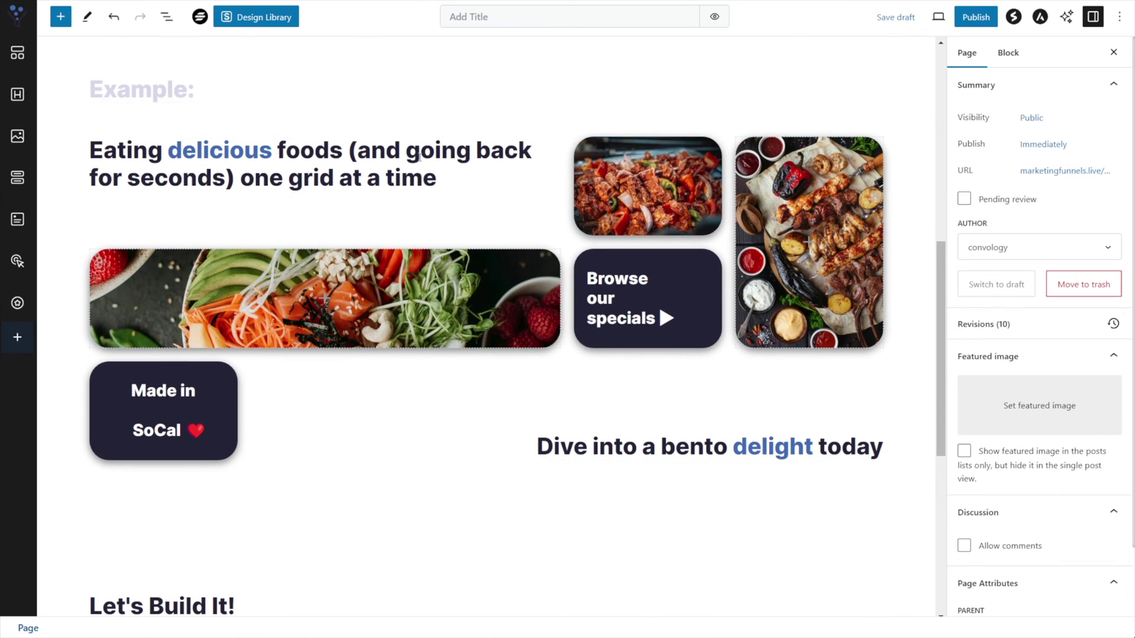
scroll(400, 278, up, 8)
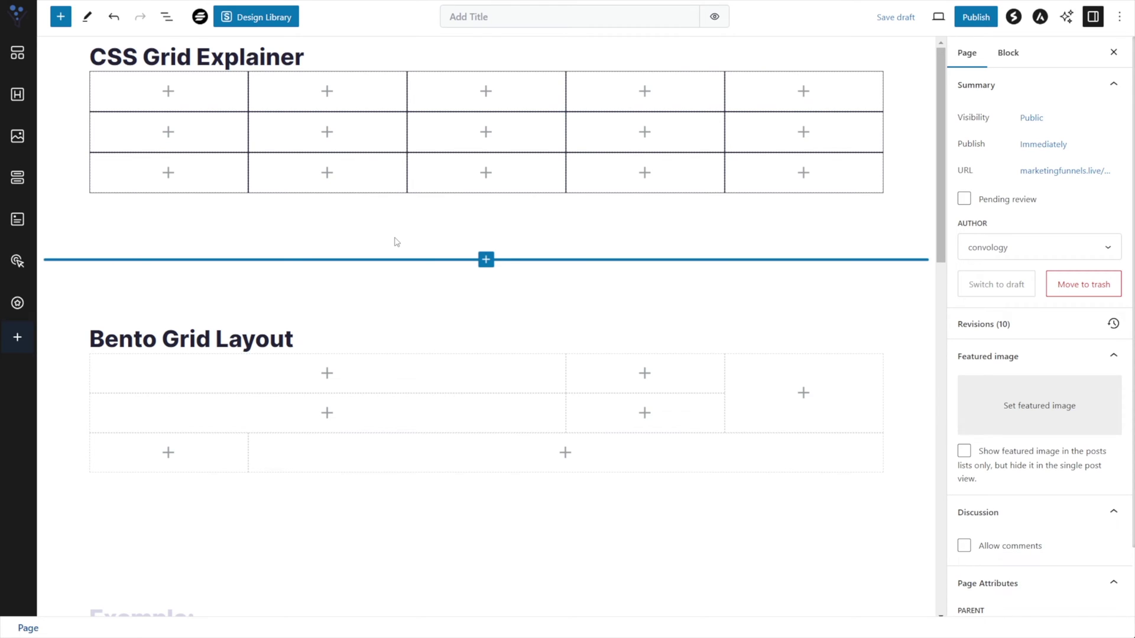
scroll(406, 414, down, 8)
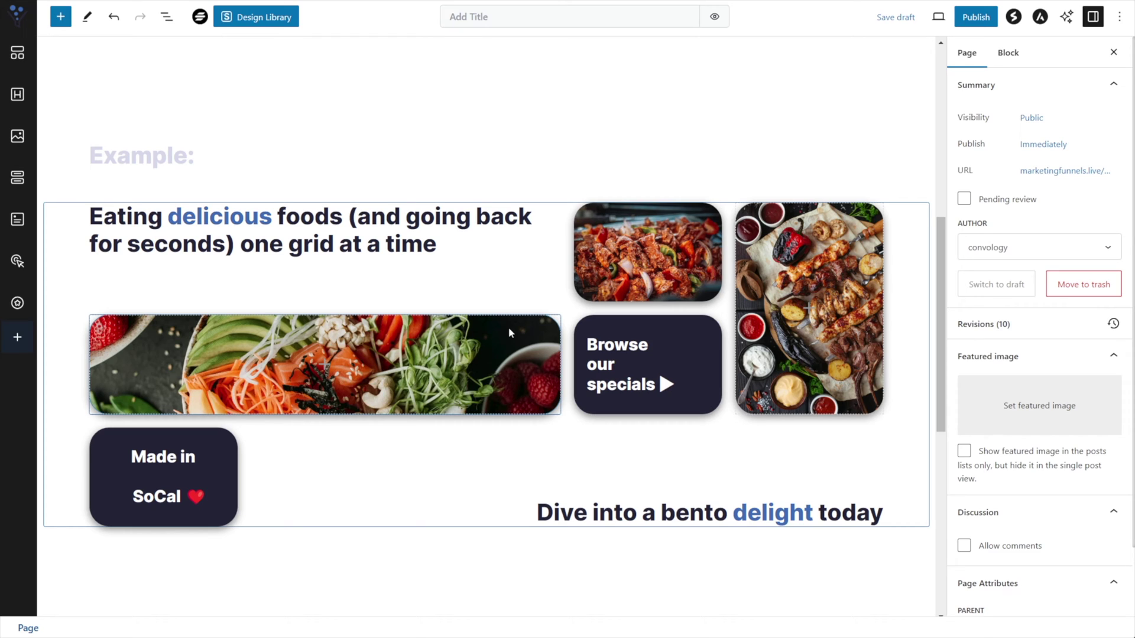
scroll(548, 408, up, 2)
scroll(547, 408, up, 1)
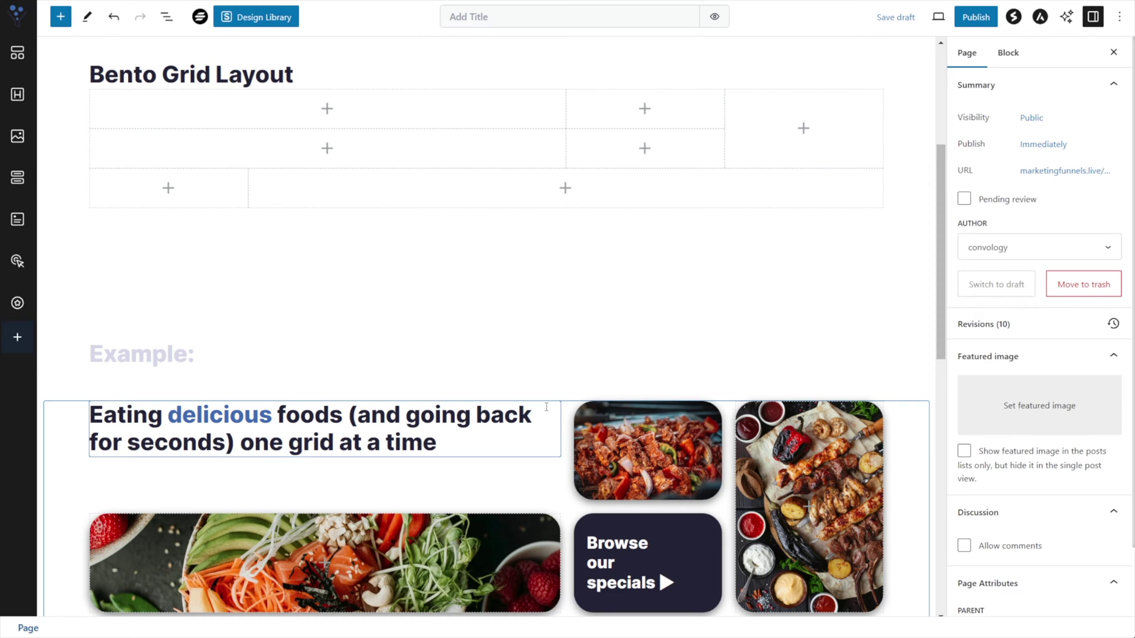
scroll(546, 407, up, 4)
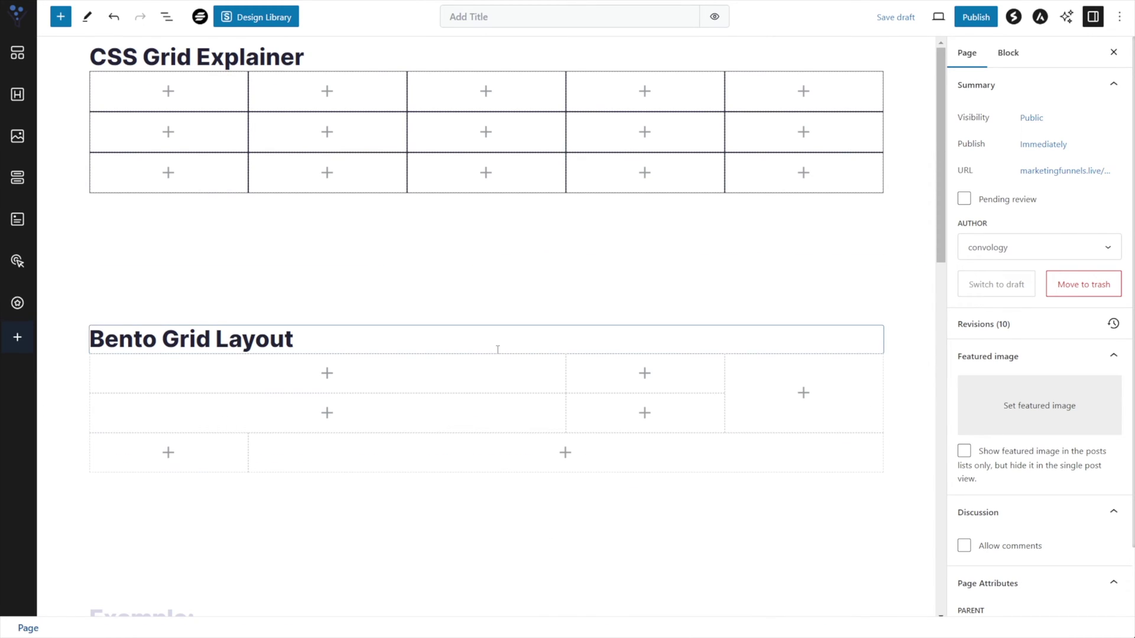
scroll(498, 349, down, 6)
scroll(497, 359, up, 2)
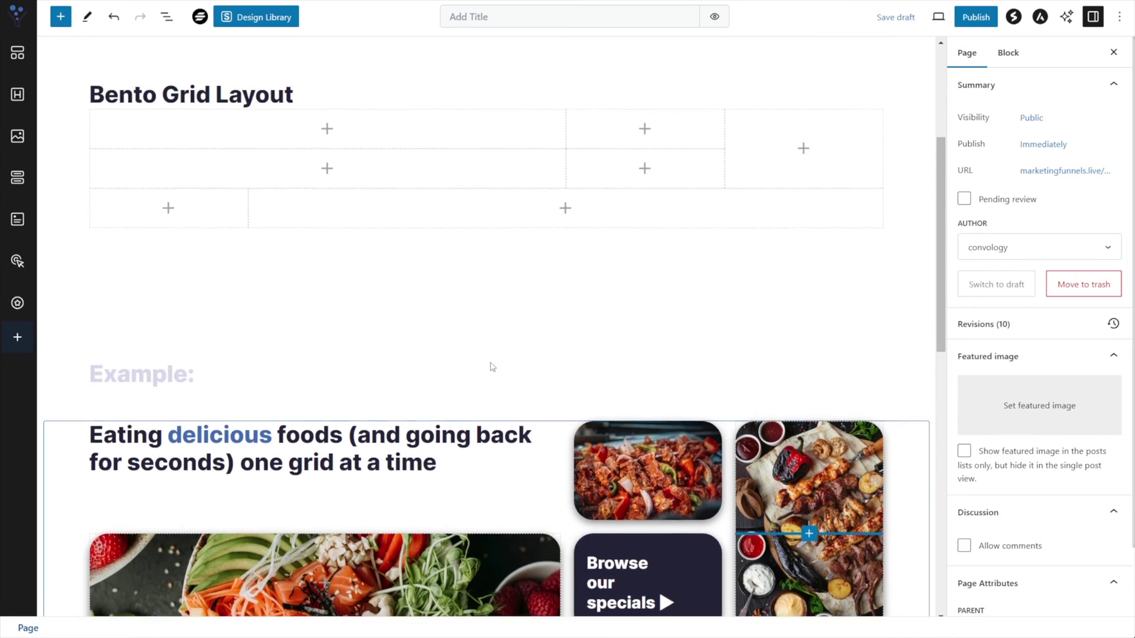
scroll(490, 366, up, 4)
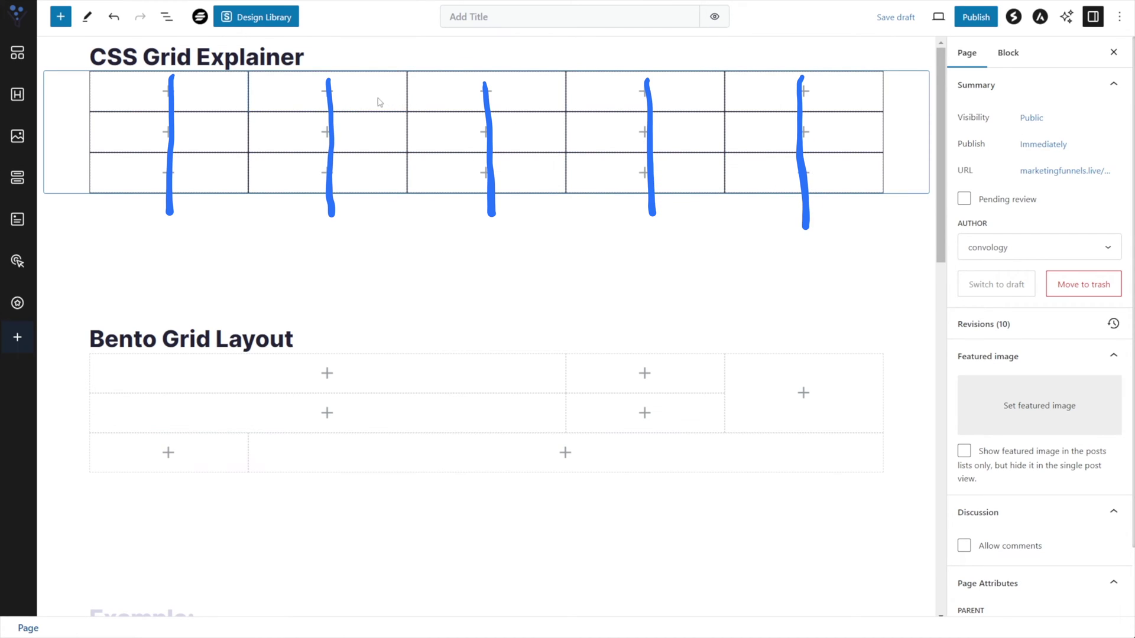
key(e)
drag(164, 94, 798, 89)
drag(177, 138, 796, 129)
drag(188, 179, 830, 168)
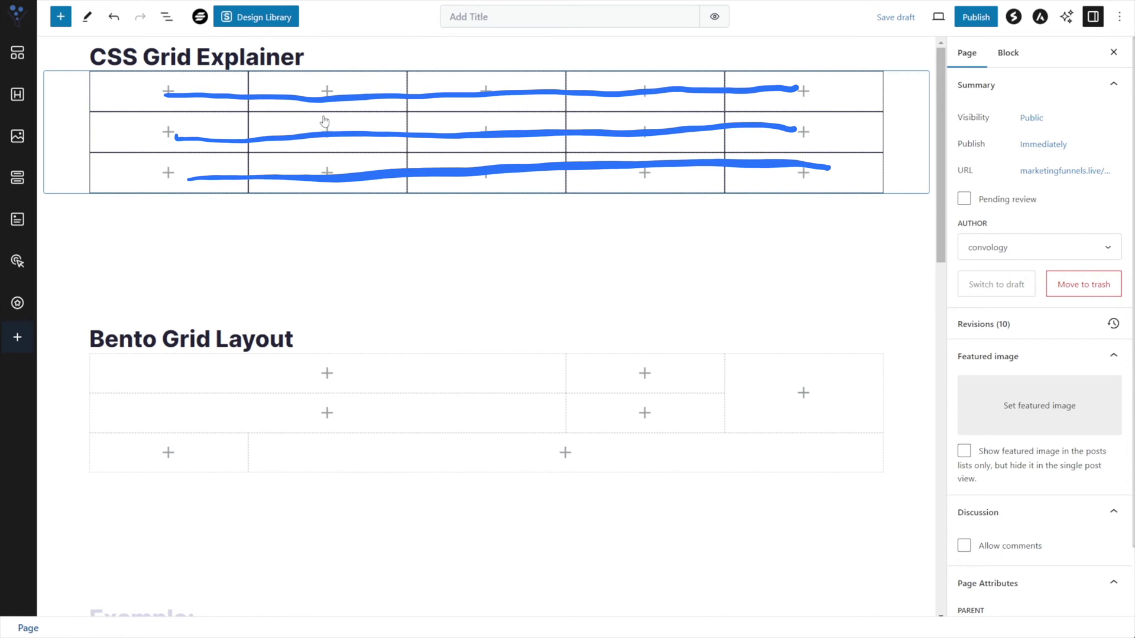
key(Escape)
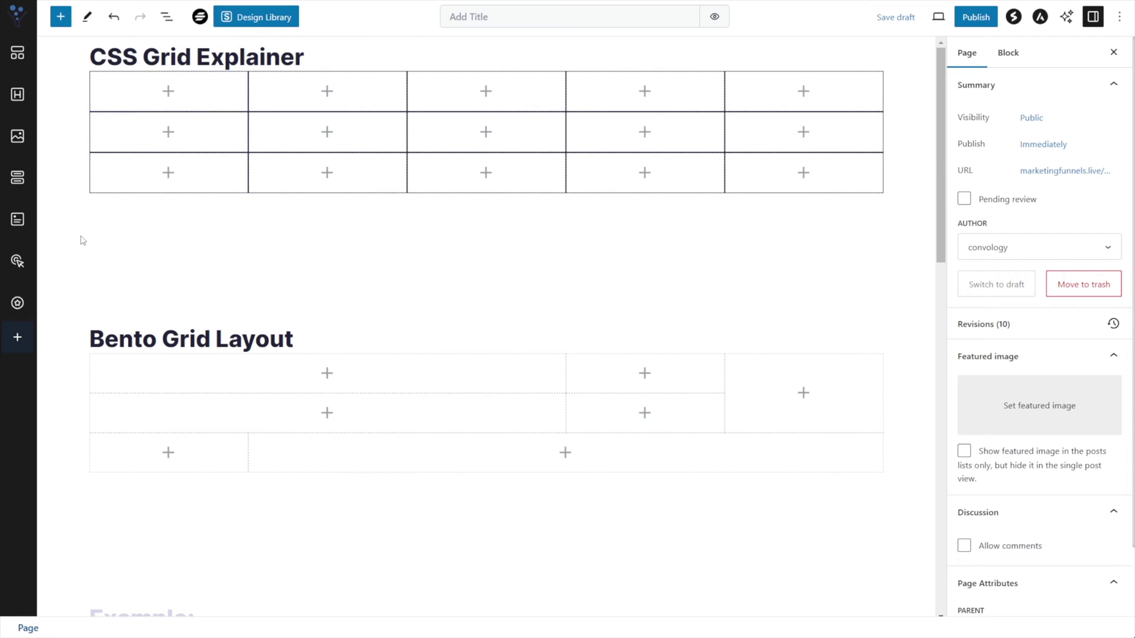
- Mark the example grid's column lines, then select and deselect the Bento Grid Layout heading
drag(92, 68, 90, 194)
drag(249, 69, 248, 194)
drag(89, 213, 91, 238)
drag(240, 211, 260, 225)
drag(408, 70, 407, 193)
drag(397, 213, 408, 232)
drag(567, 71, 569, 242)
drag(724, 71, 725, 192)
drag(713, 207, 709, 241)
drag(885, 69, 885, 192)
drag(887, 205, 899, 227)
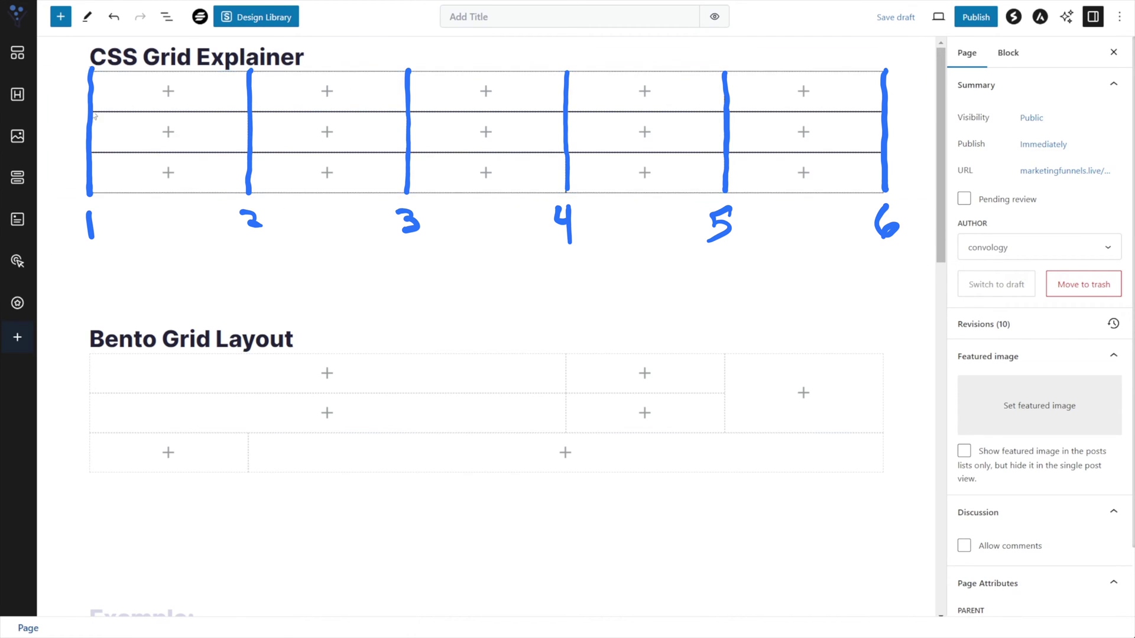
click(178, 223)
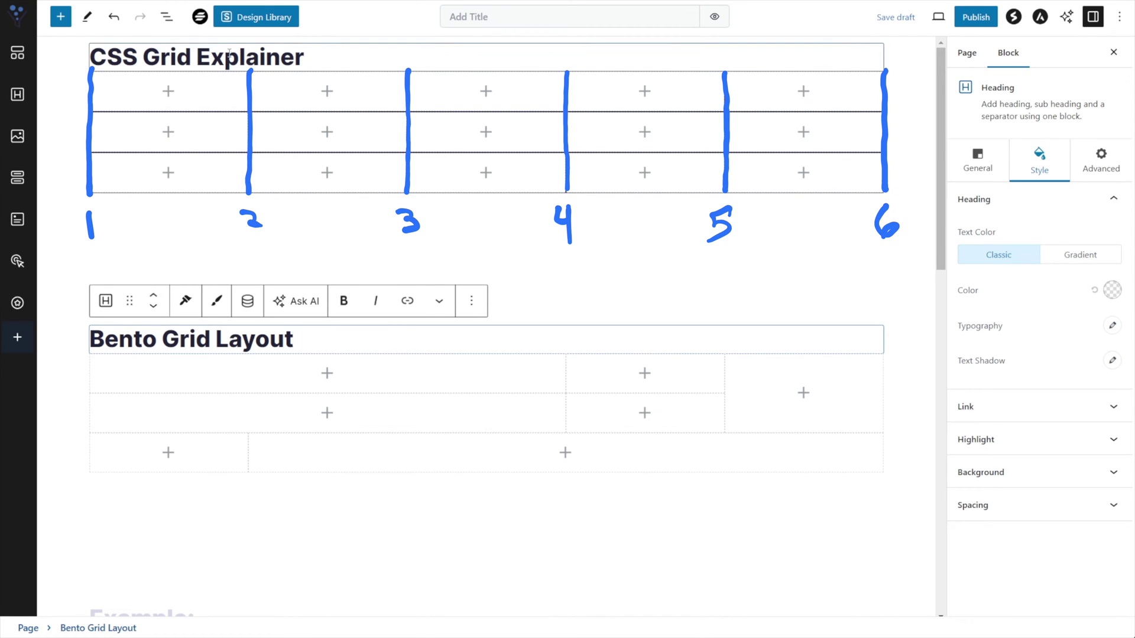
click(525, 215)
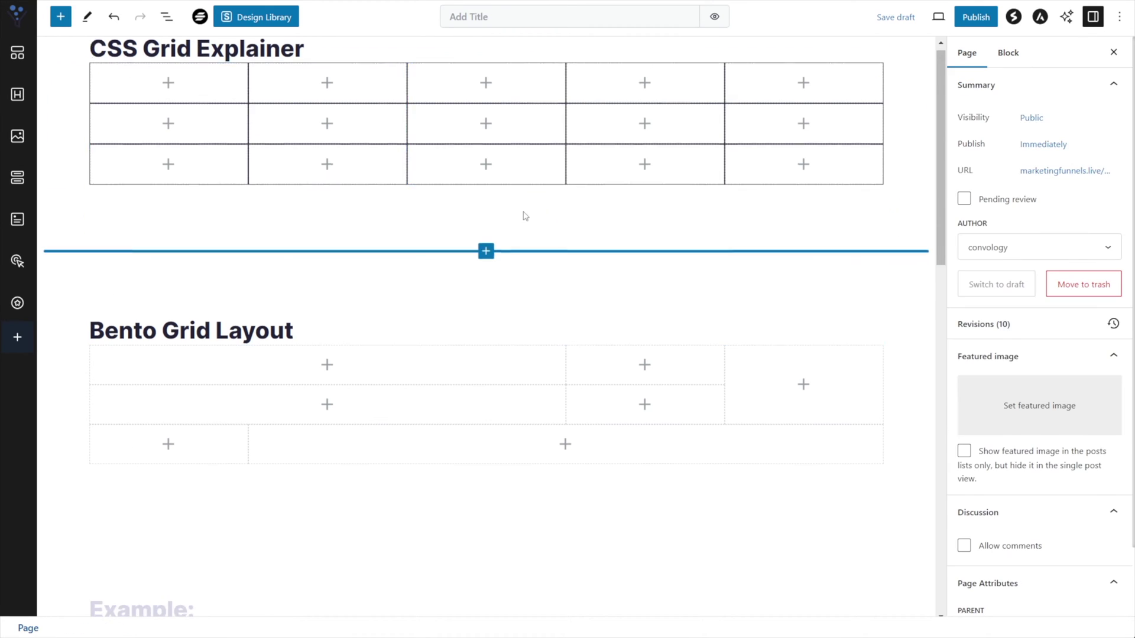
- Check the wide top-left cell's Column Start/End, then show List View at Let's Build It!
scroll(525, 212, down, 2)
scroll(511, 215, down, 5)
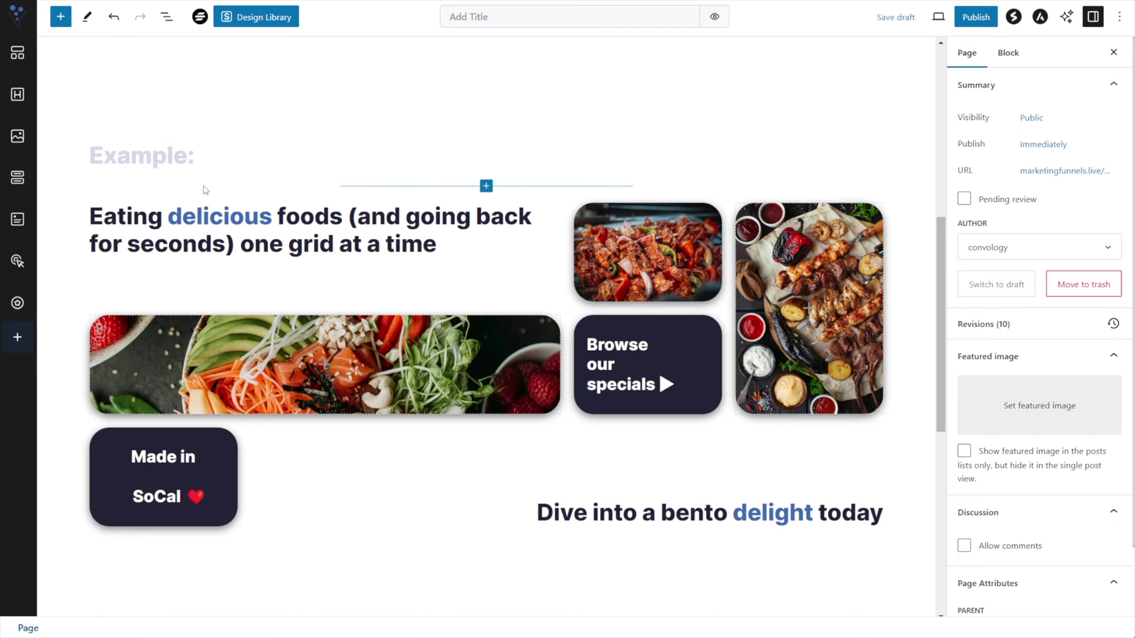
scroll(441, 277, up, 1)
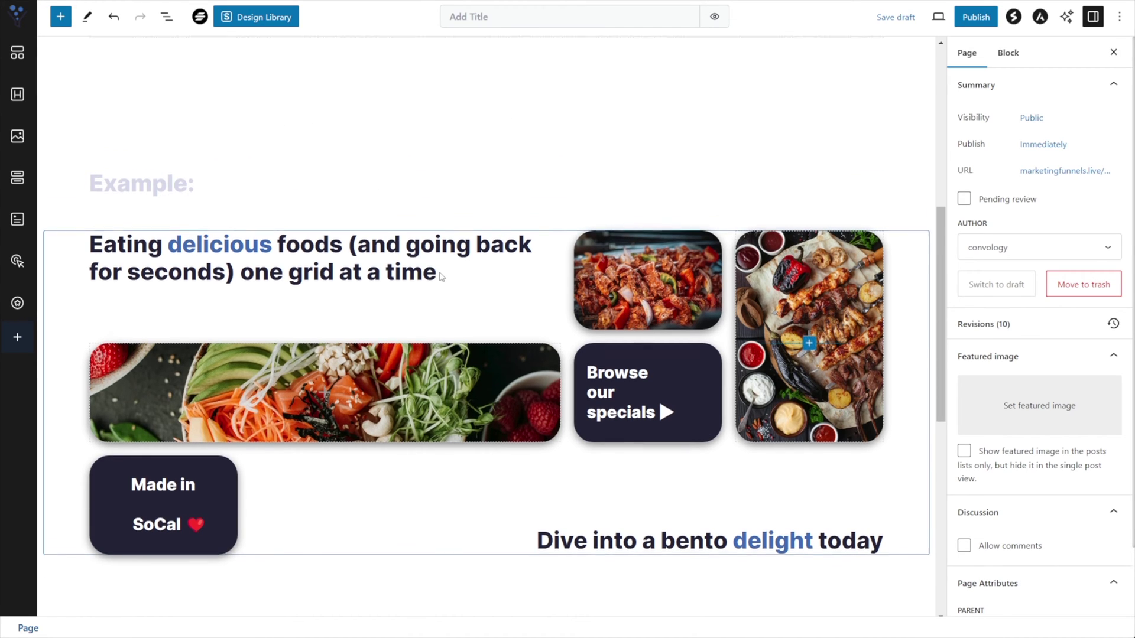
scroll(440, 276, up, 8)
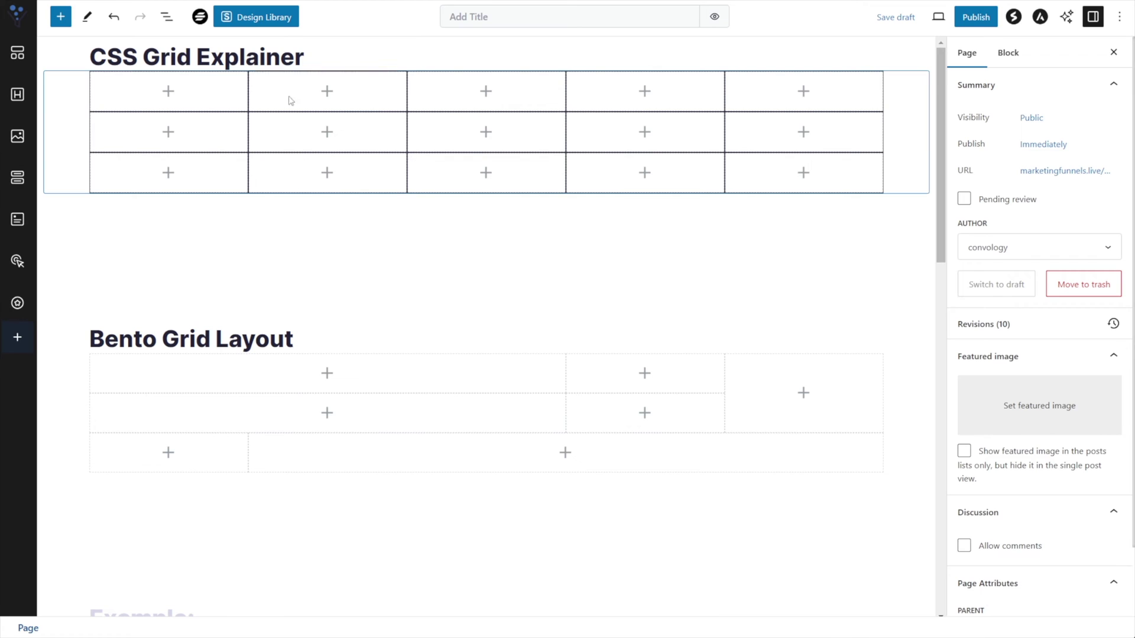
scroll(372, 213, down, 10)
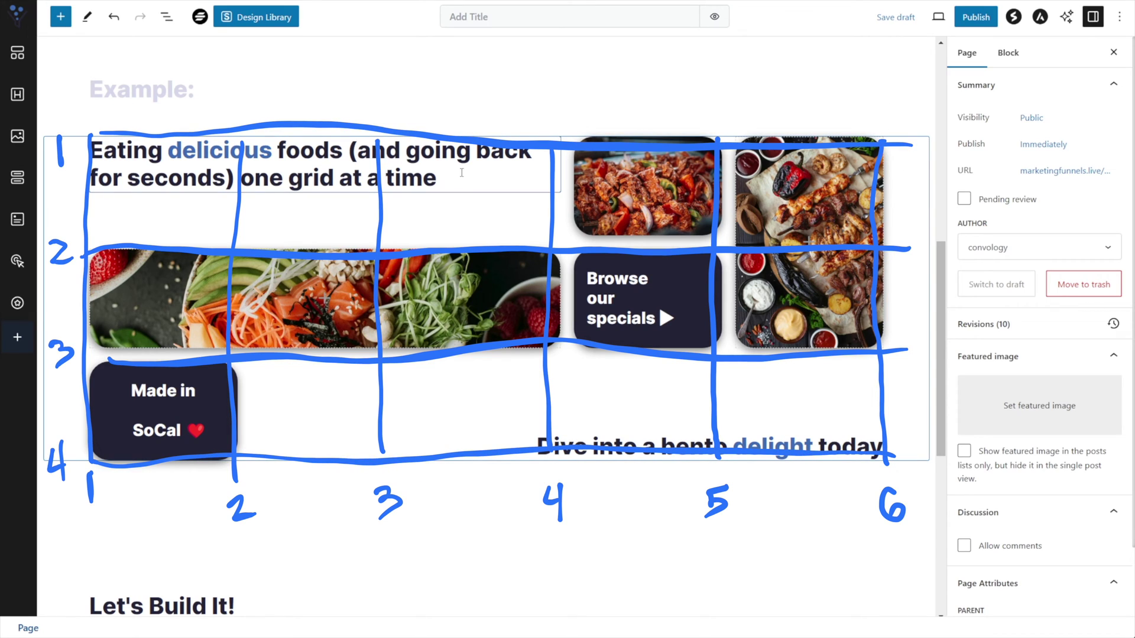
scroll(435, 253, up, 7)
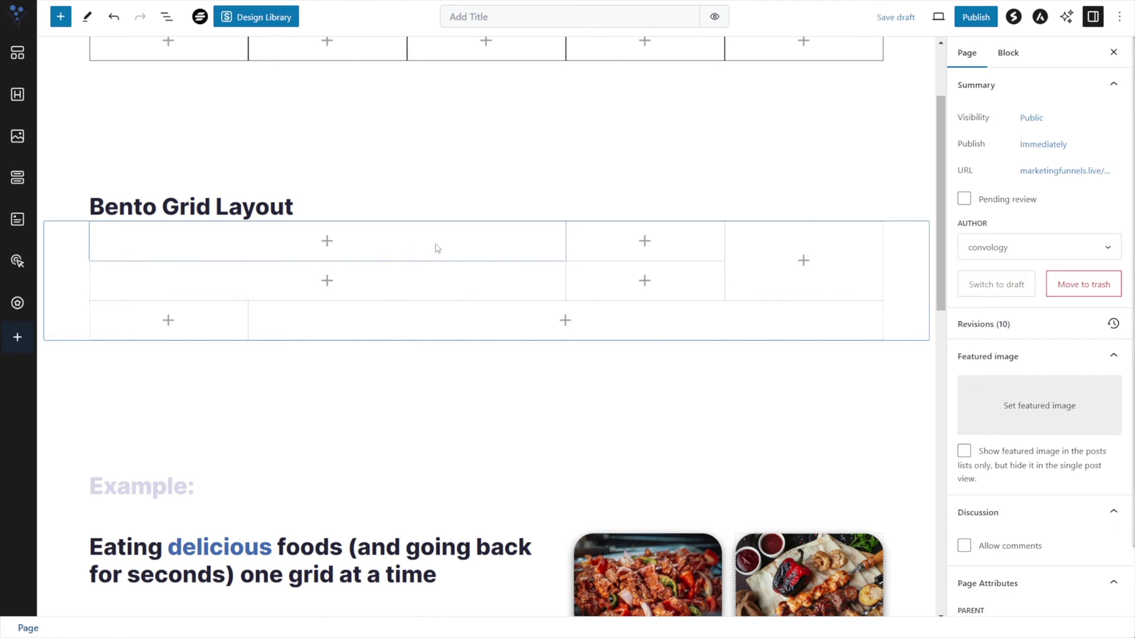
scroll(396, 299, down, 3)
scroll(431, 362, up, 3)
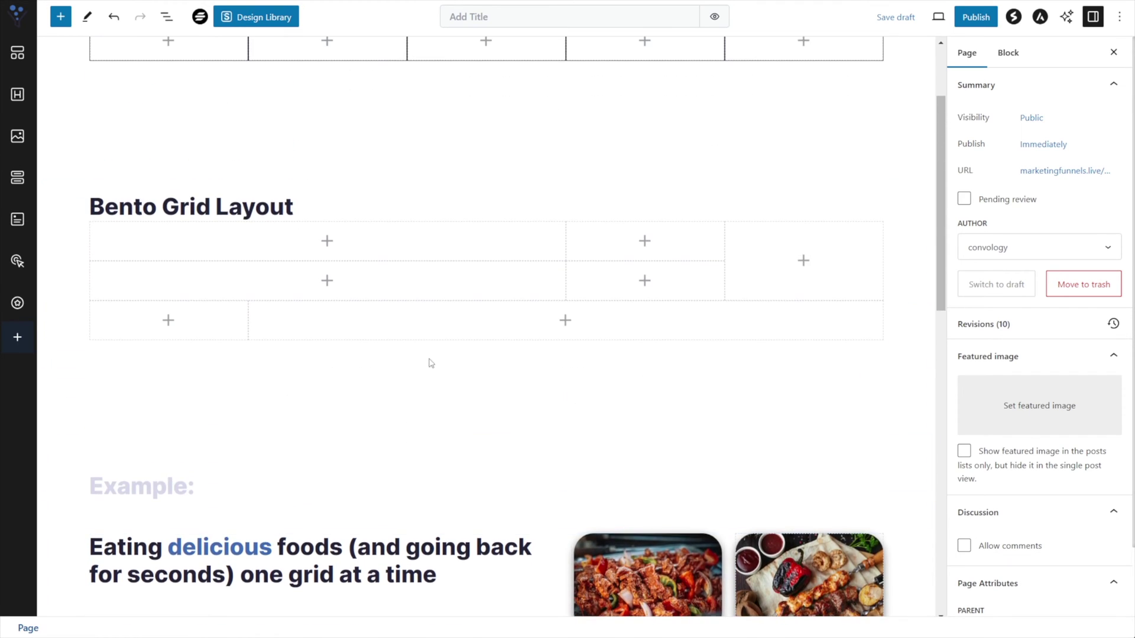
scroll(431, 354, up, 2)
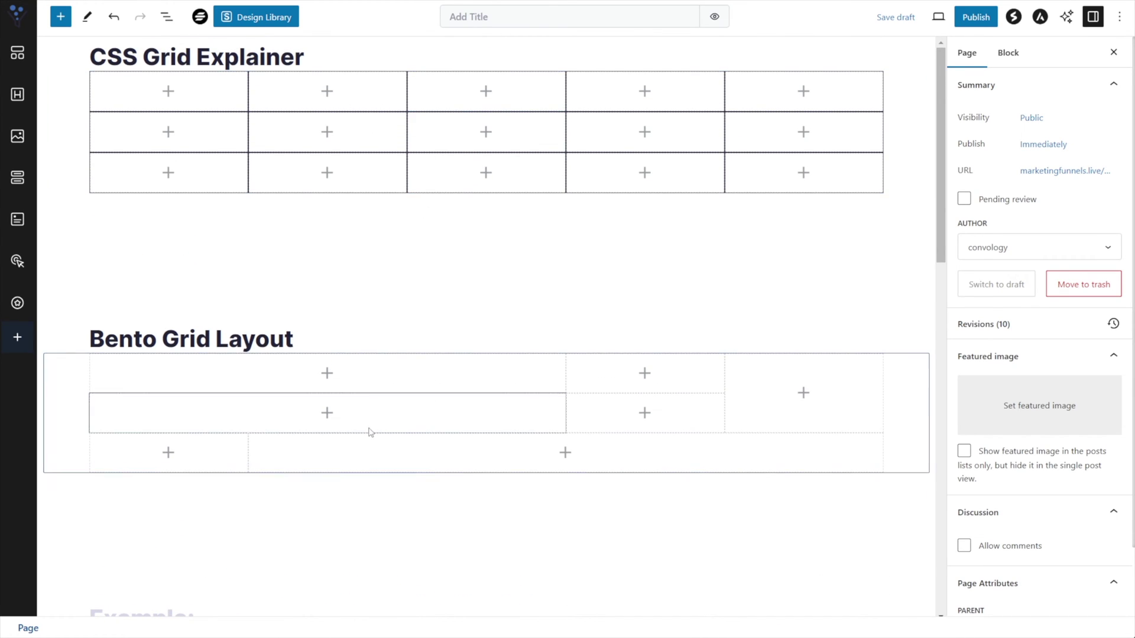
scroll(370, 433, down, 2)
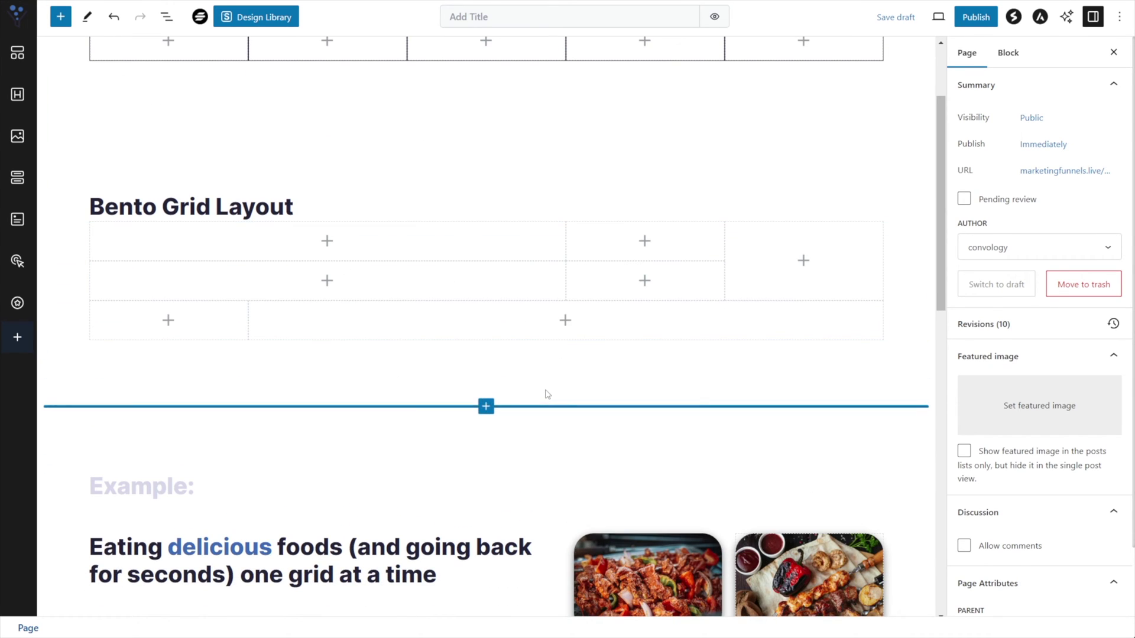
scroll(414, 360, up, 1)
click(299, 324)
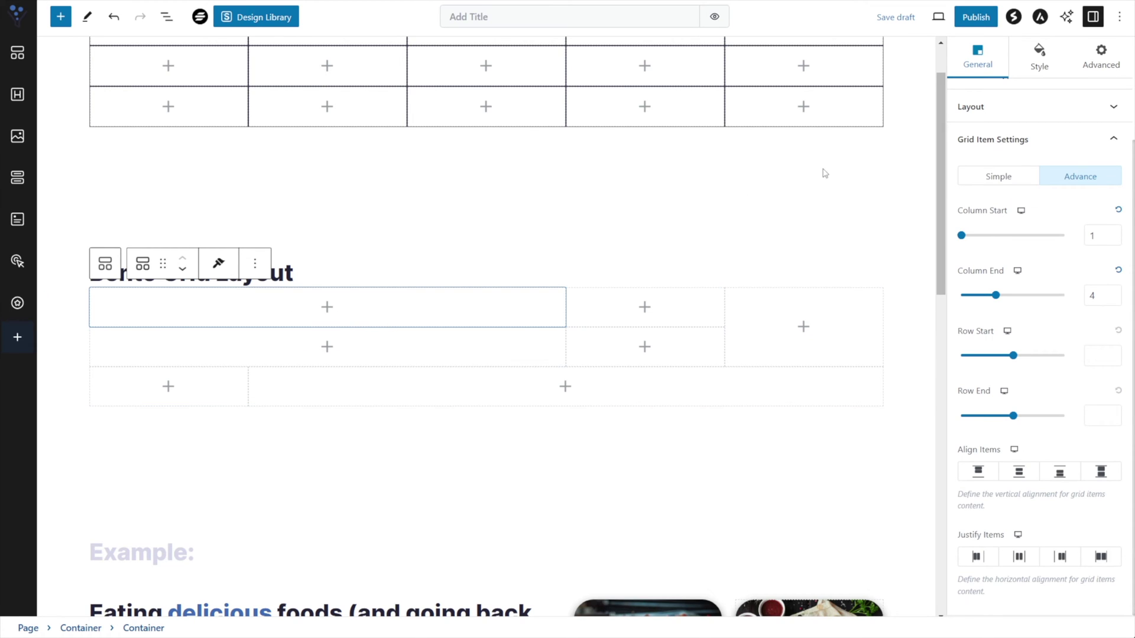
scroll(1011, 178, up, 3)
scroll(1015, 238, down, 3)
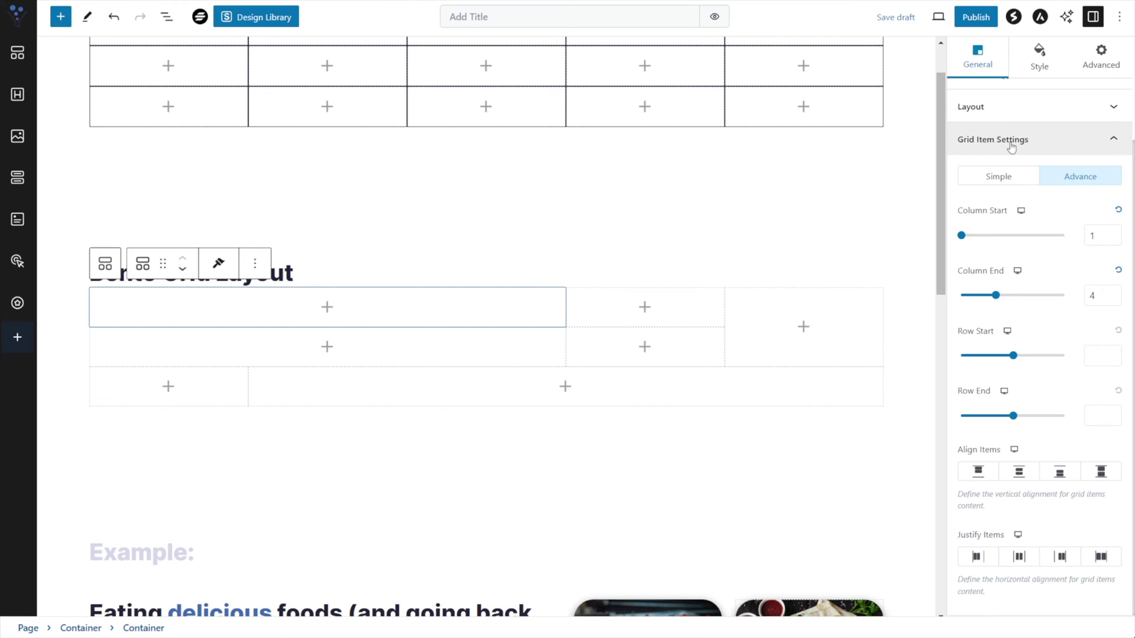
drag(958, 210, 1009, 211)
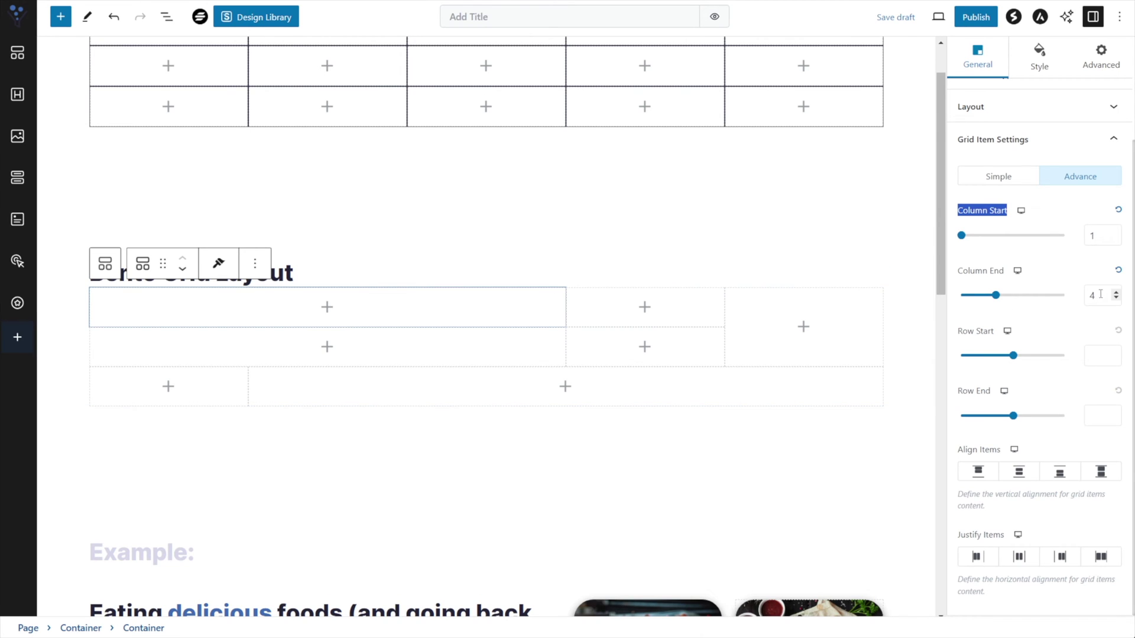
scroll(446, 221, up, 1)
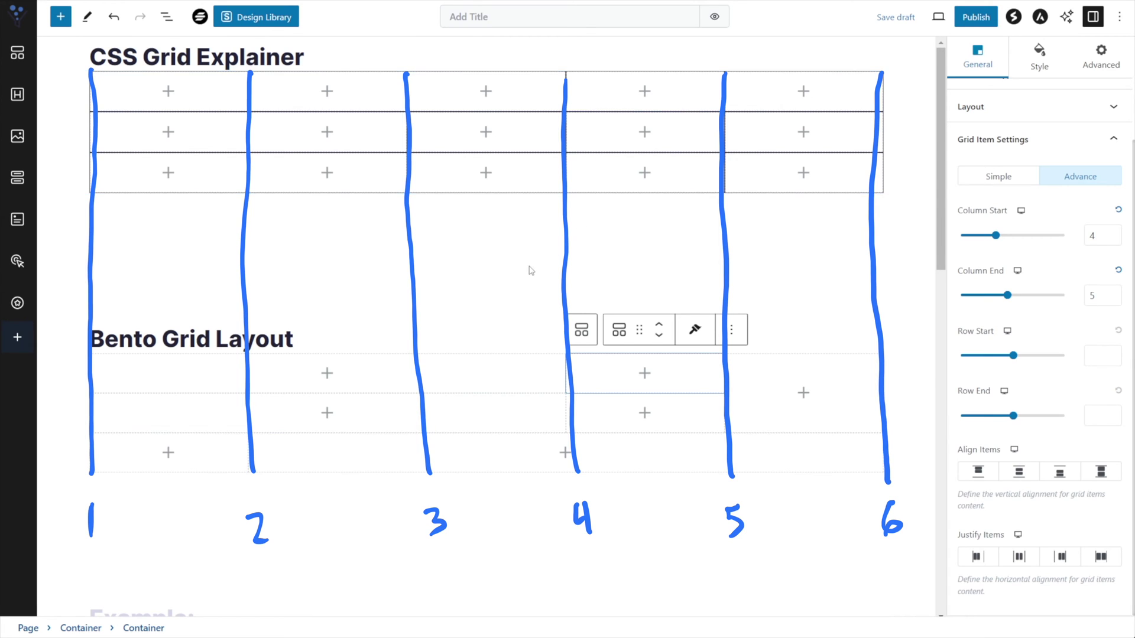
scroll(498, 205, down, 8)
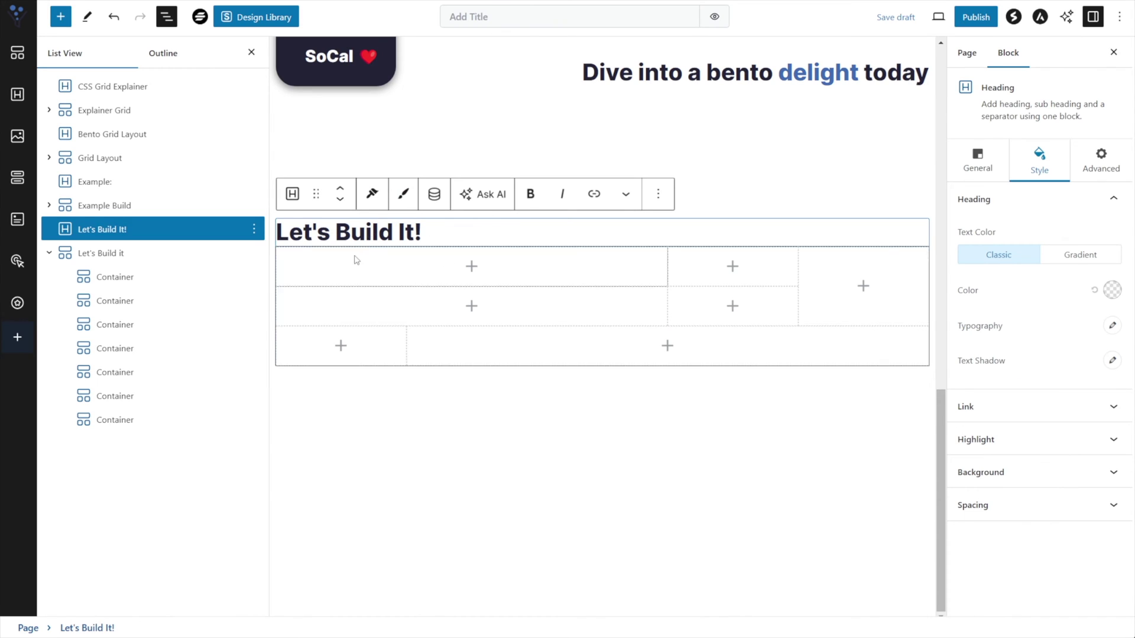
- Select all seven containers of the Let's Build it grid and delete them
click(112, 278)
shift+click(123, 421)
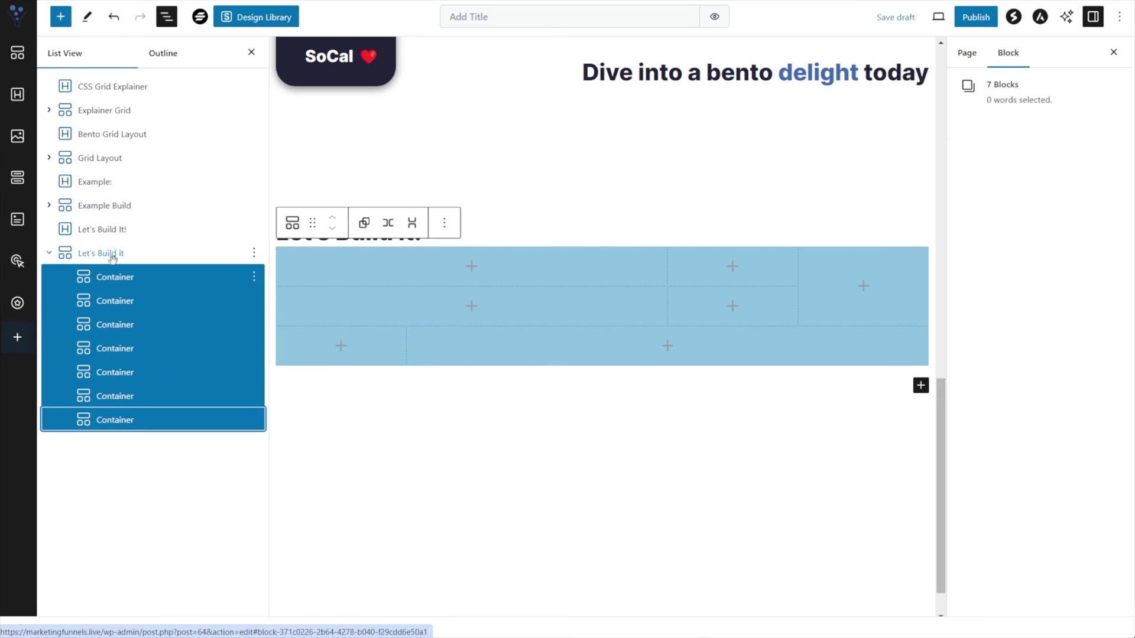
key(Delete)
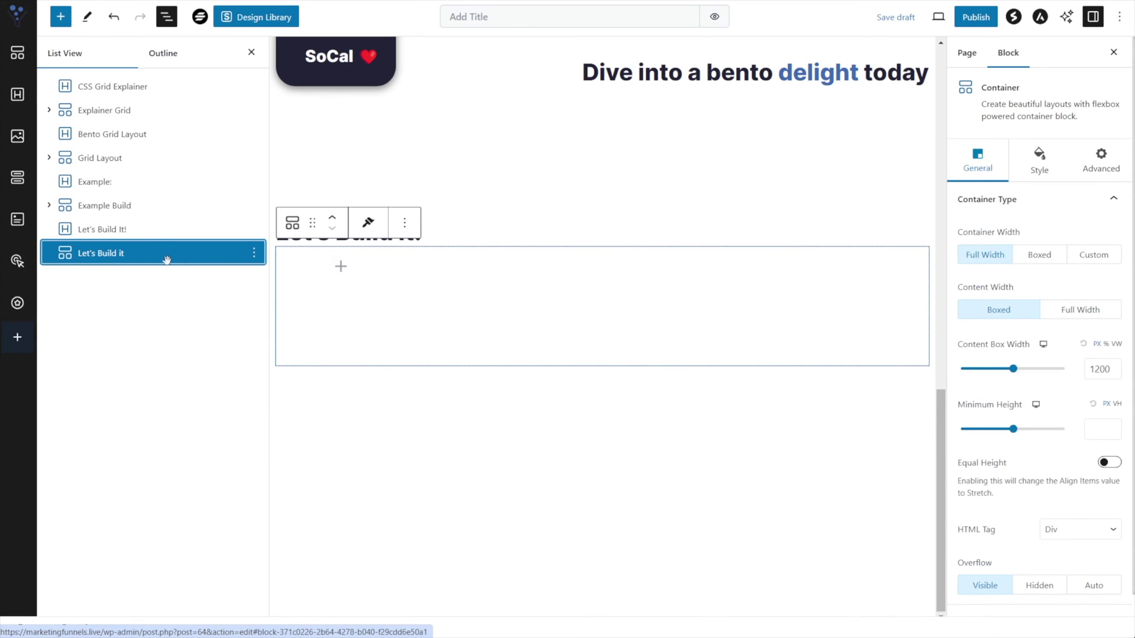
- Delete the empty parent container and drop a new Container below the Let's Build It! heading
key(Delete)
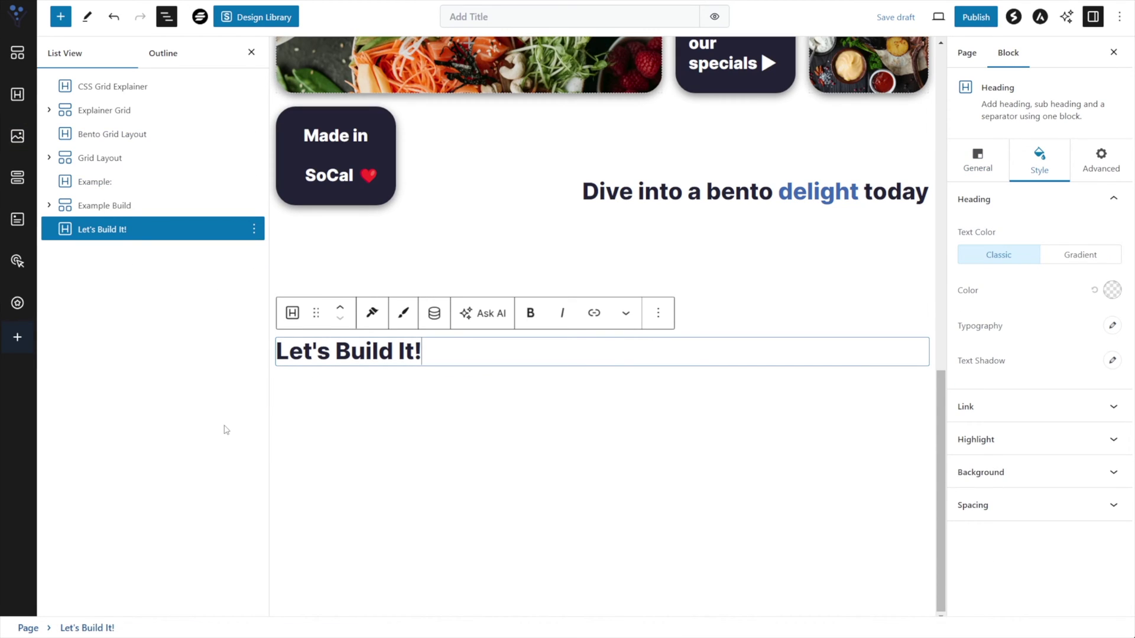
click(367, 476)
drag(9, 56, 360, 367)
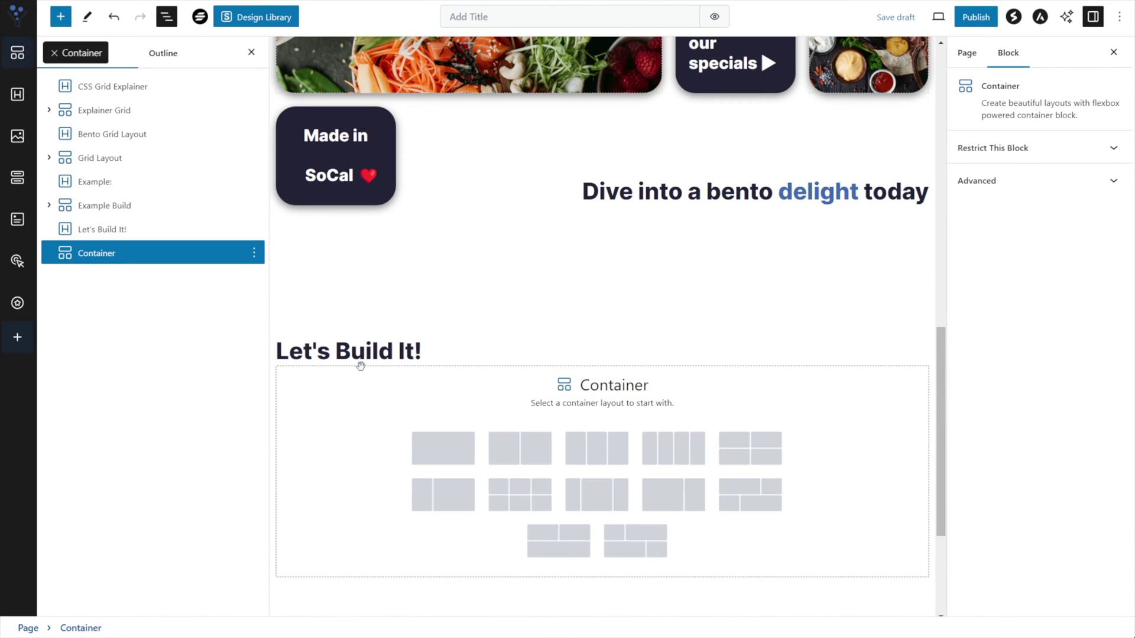
- Give the new block a single-container layout, switch it to Grid with five columns
click(441, 452)
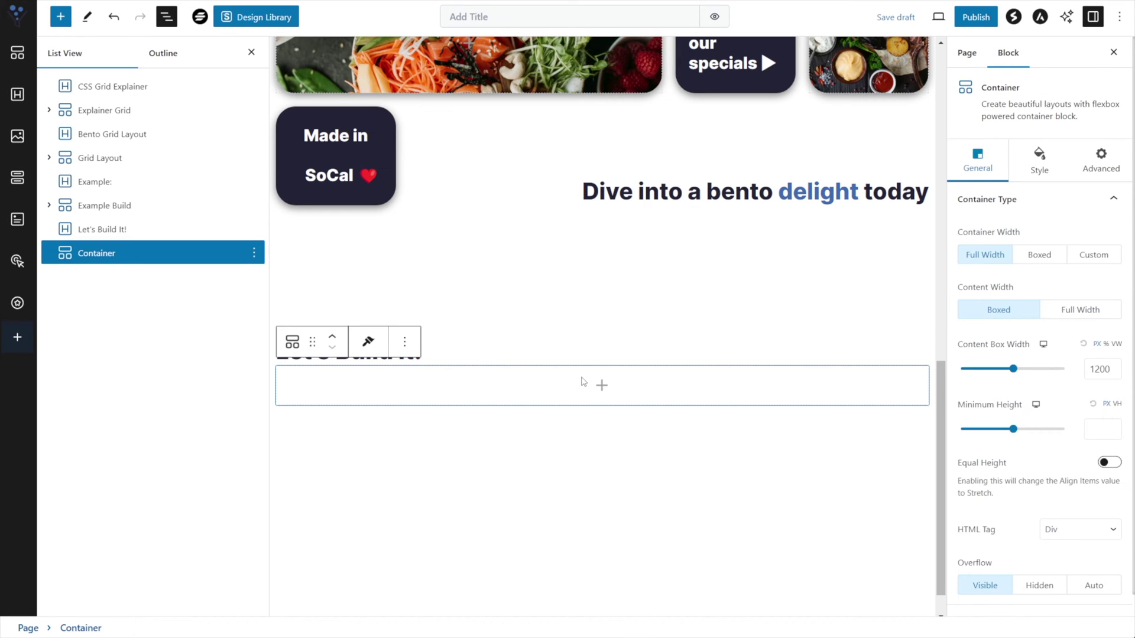
scroll(989, 281, down, 1)
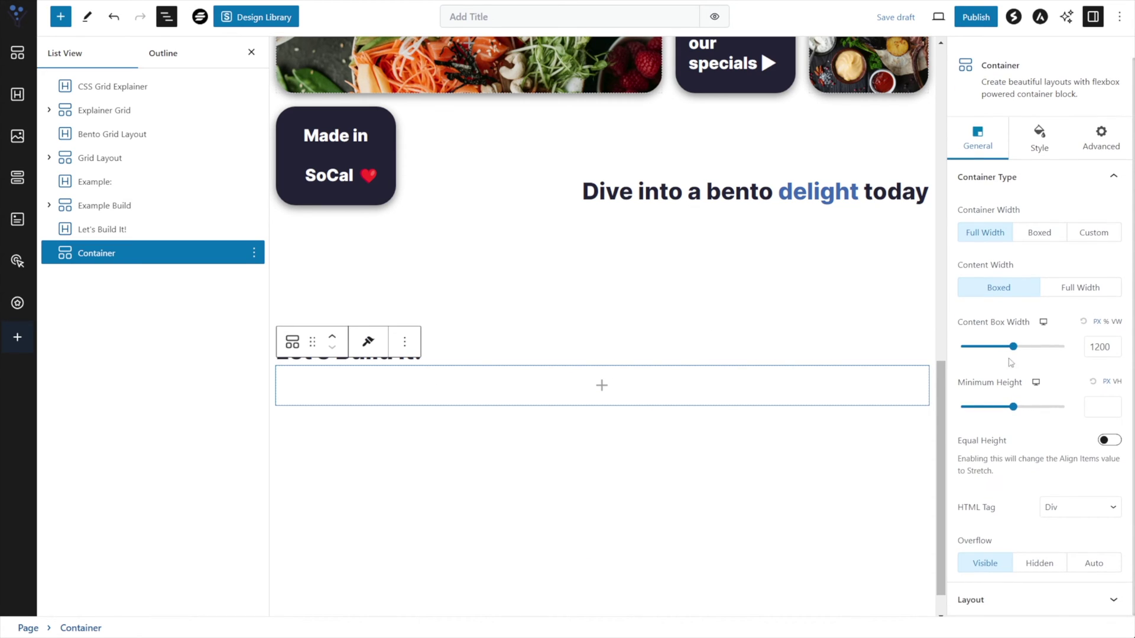
click(1041, 596)
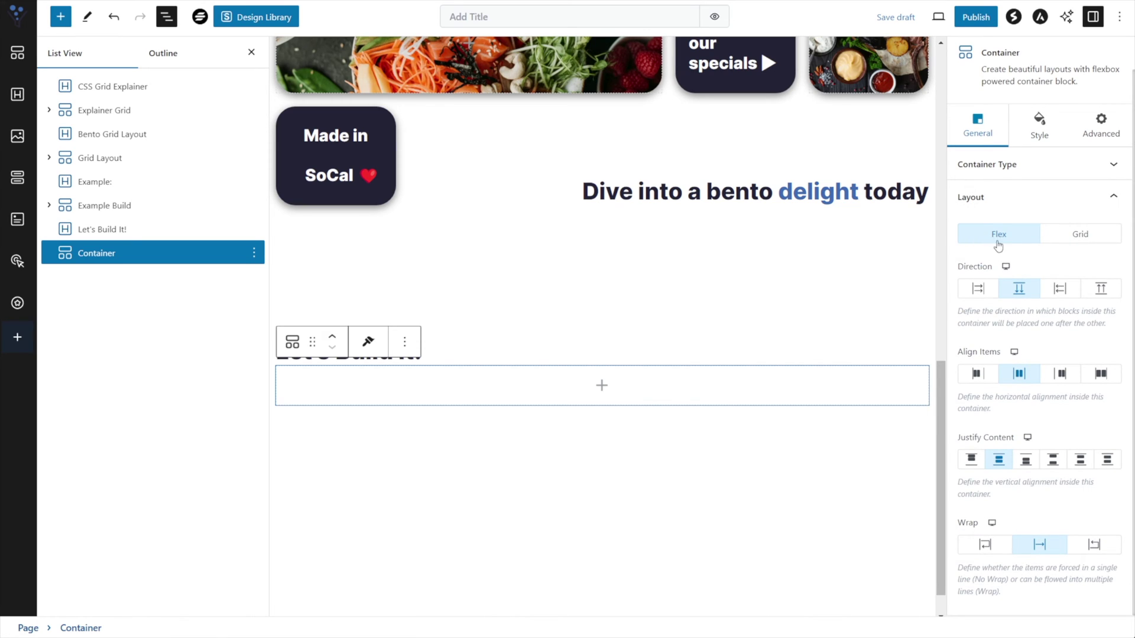
click(1080, 235)
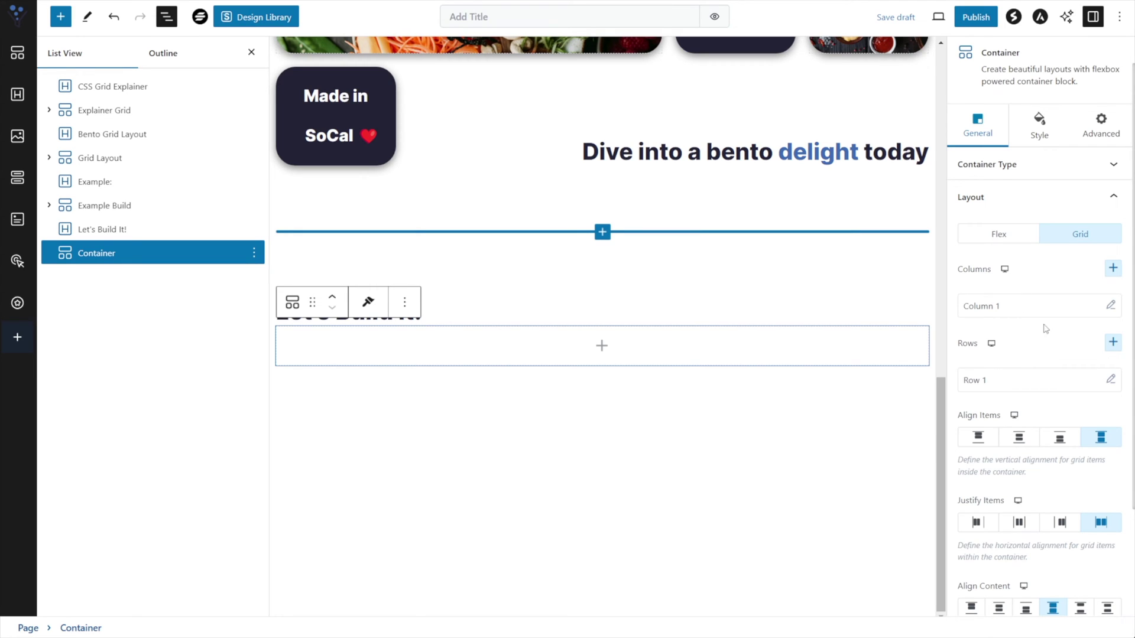
click(1113, 269)
click(1113, 270)
click(1113, 269)
click(1112, 269)
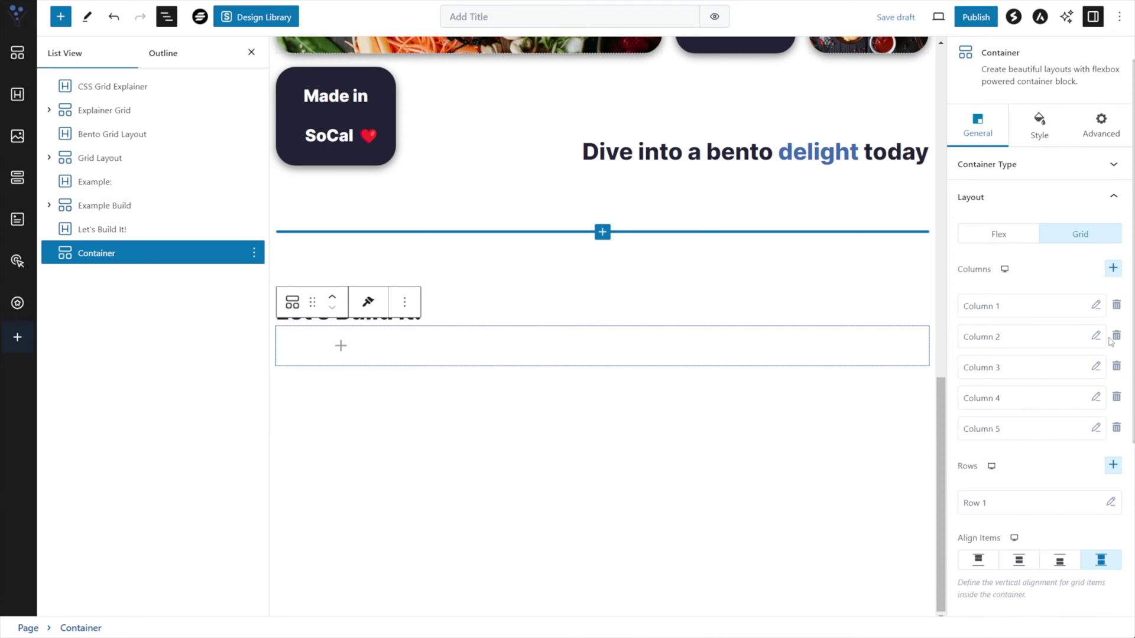
- Expand the grid to three rows and insert a nested Container as its first cell
scroll(368, 135, up, 15)
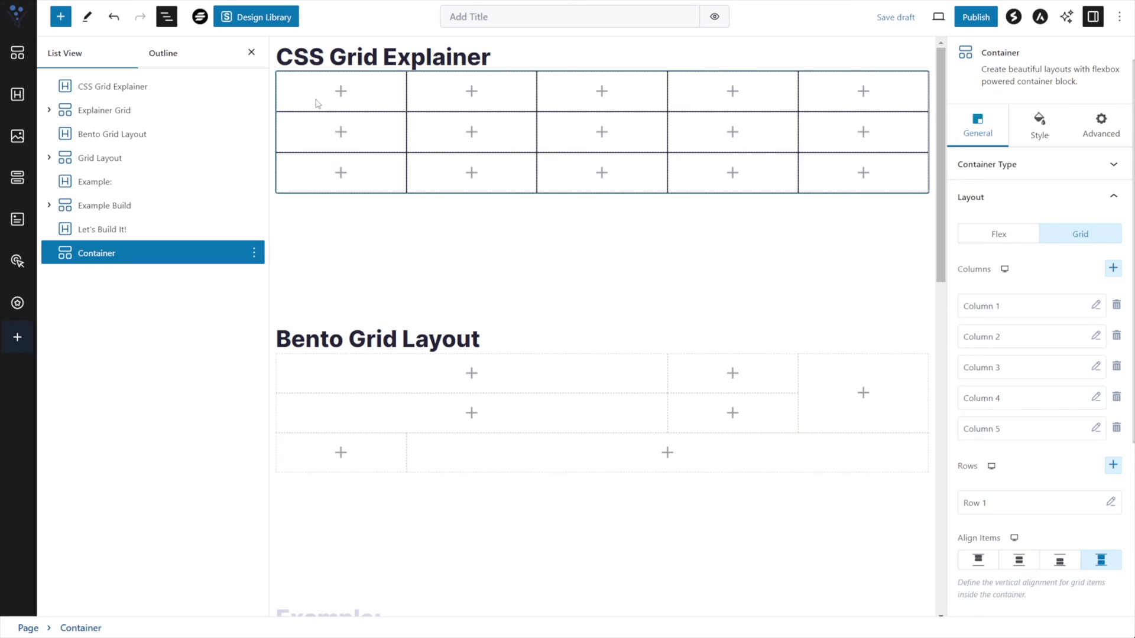
scroll(617, 334, down, 14)
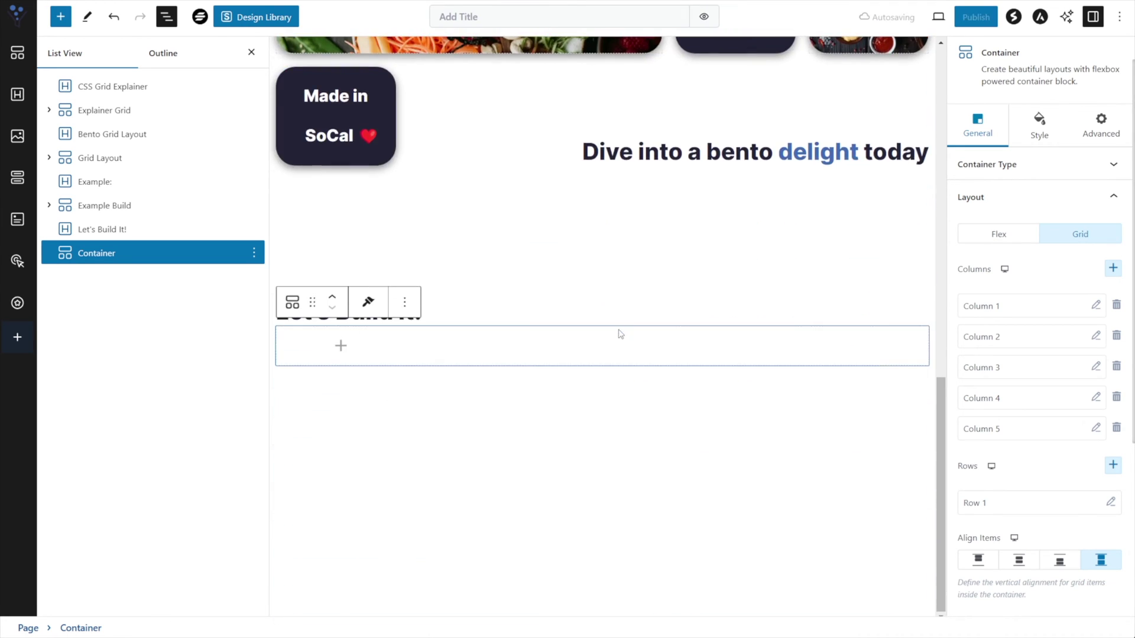
scroll(1058, 449, down, 1)
click(1113, 400)
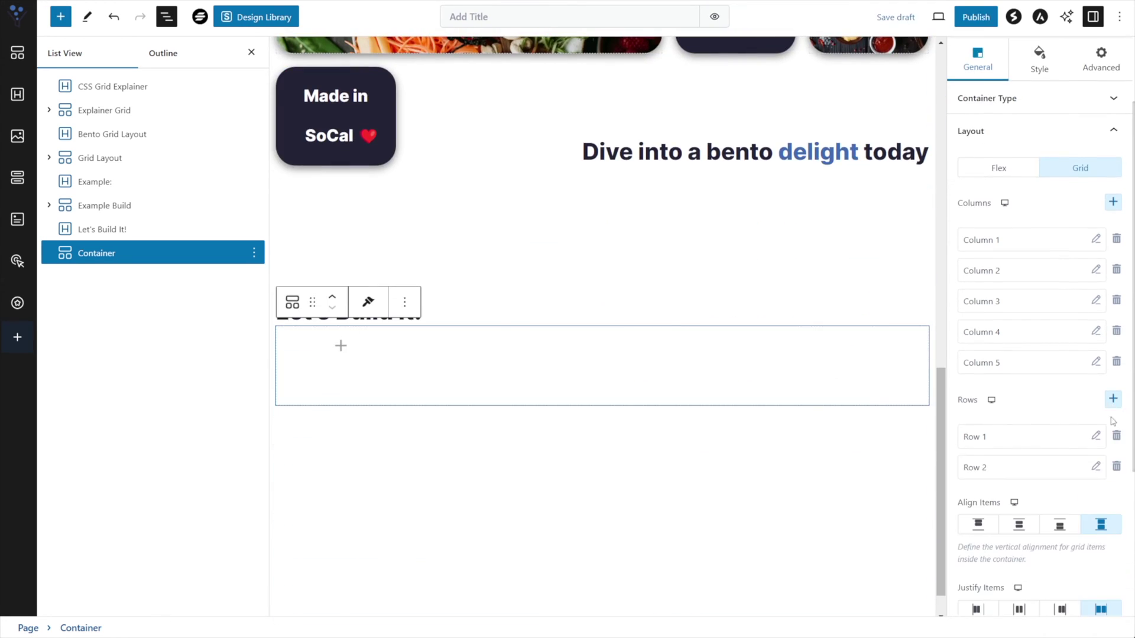
click(1113, 400)
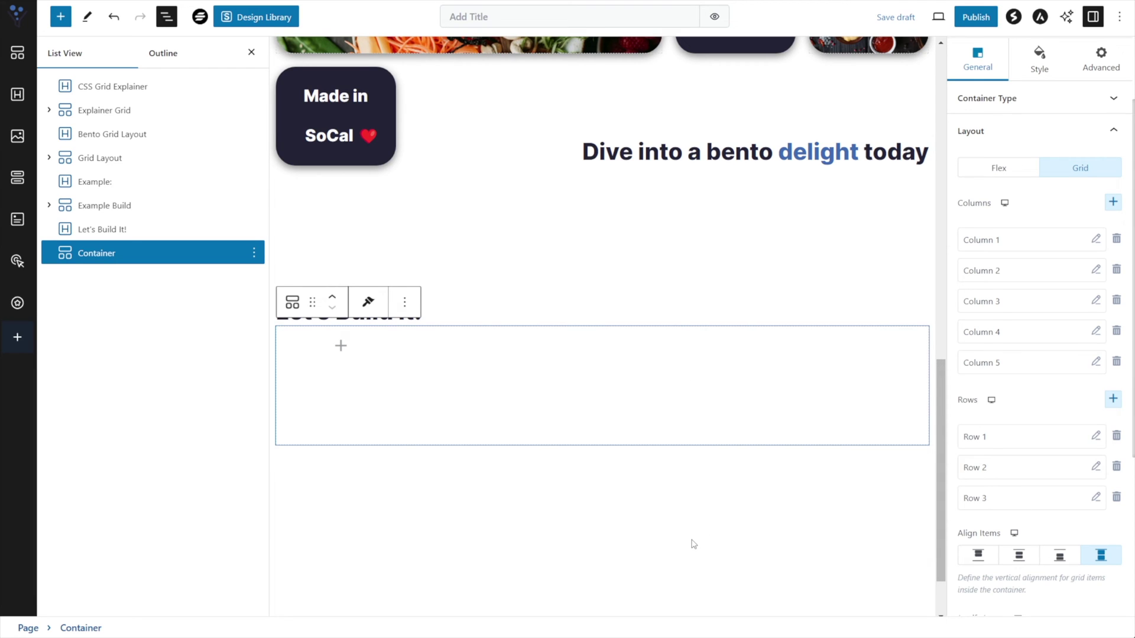
scroll(694, 544, up, 1)
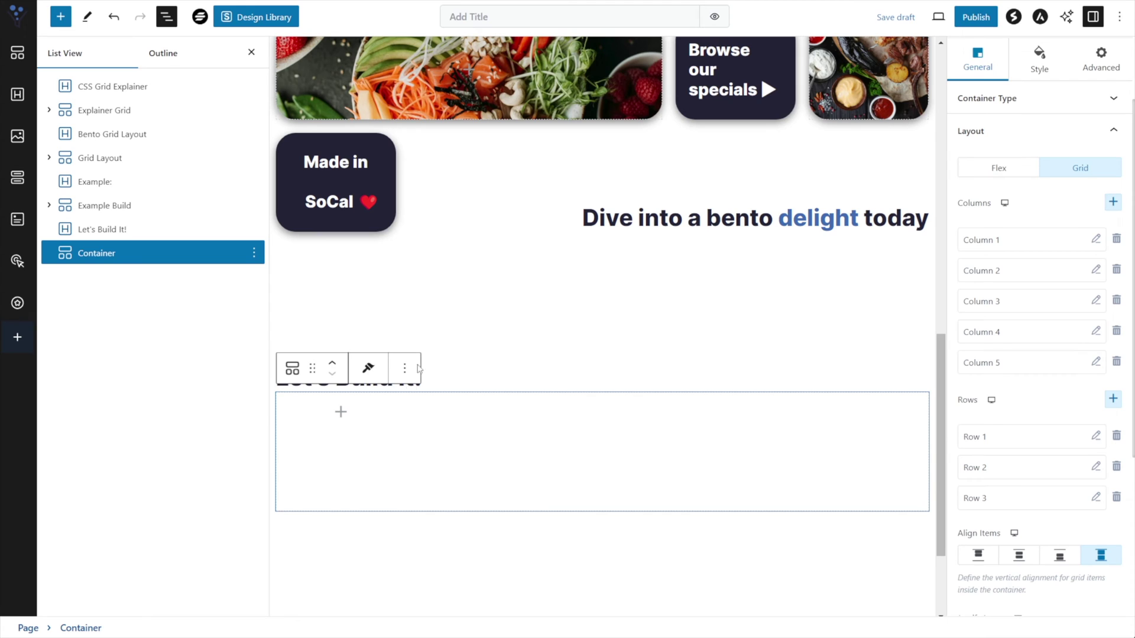
click(206, 253)
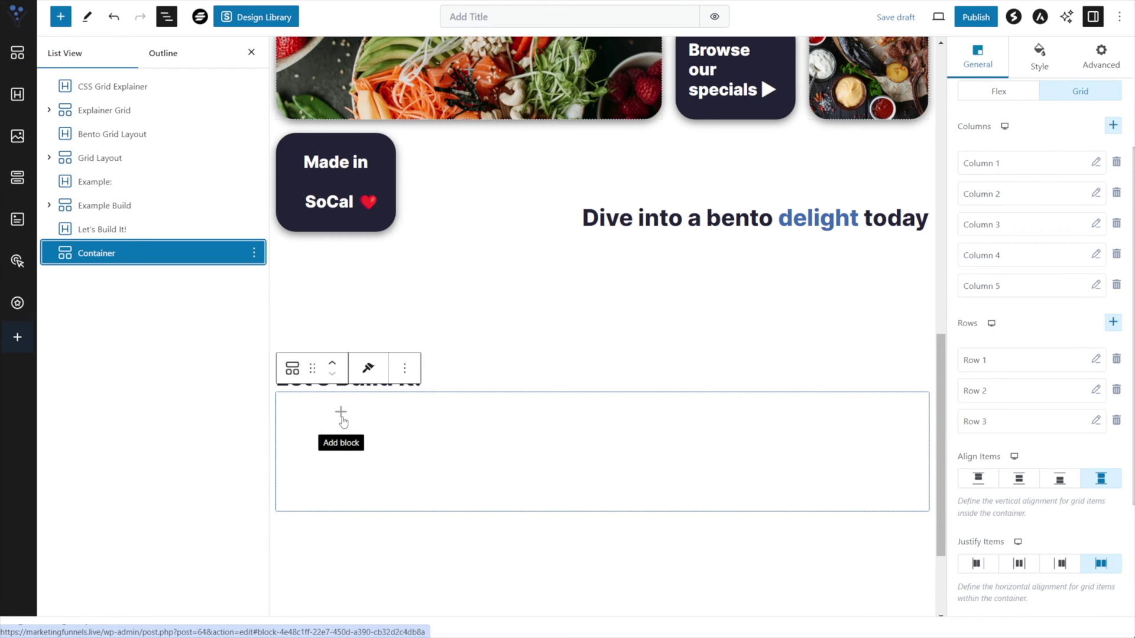
click(341, 413)
click(273, 513)
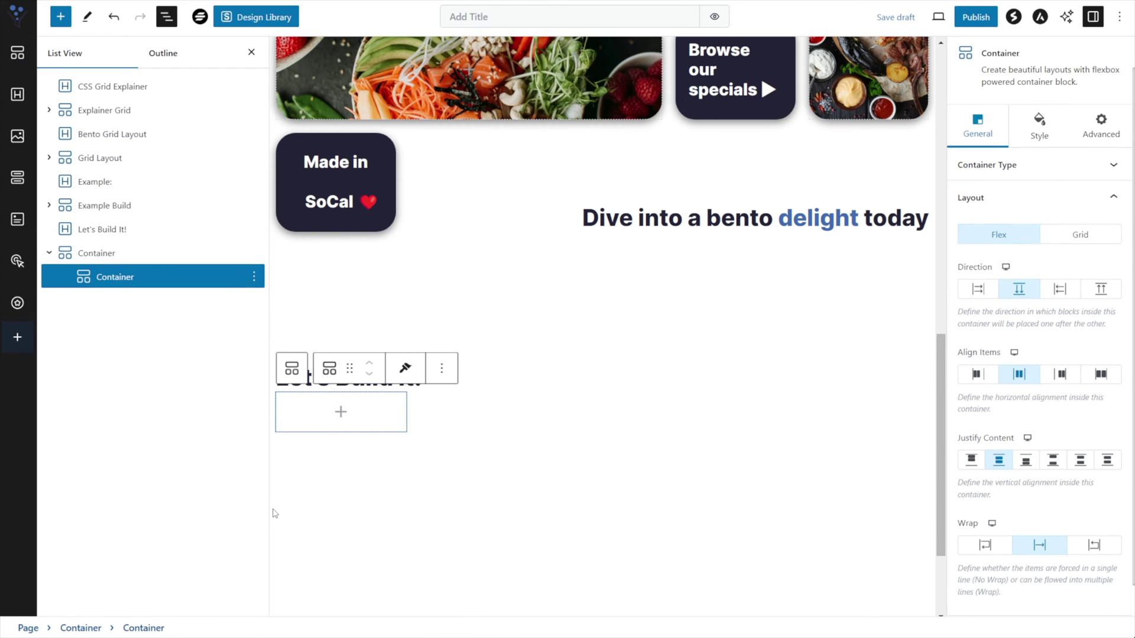
- Place the first grid cell from Column Start 1 to Column End 4
click(375, 403)
click(368, 405)
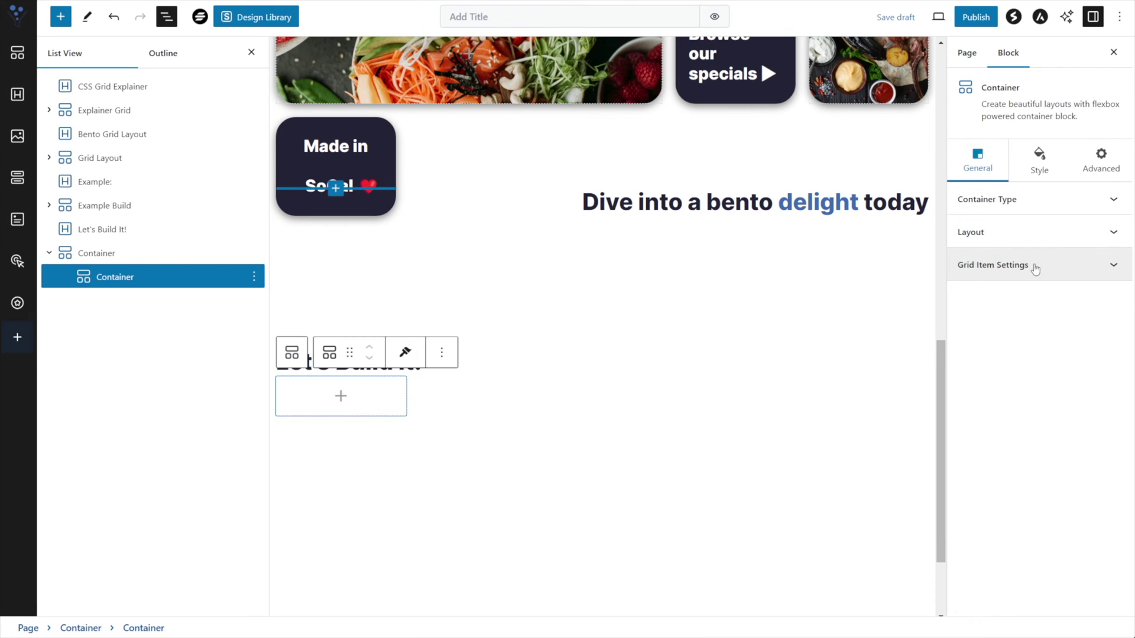
click(1087, 270)
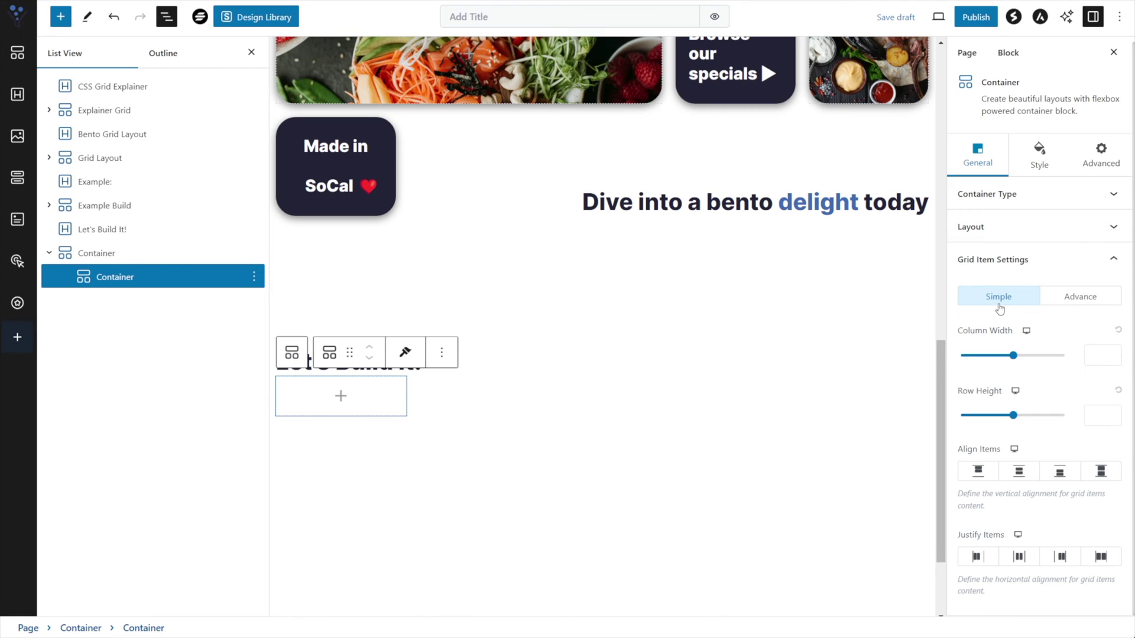
click(1071, 298)
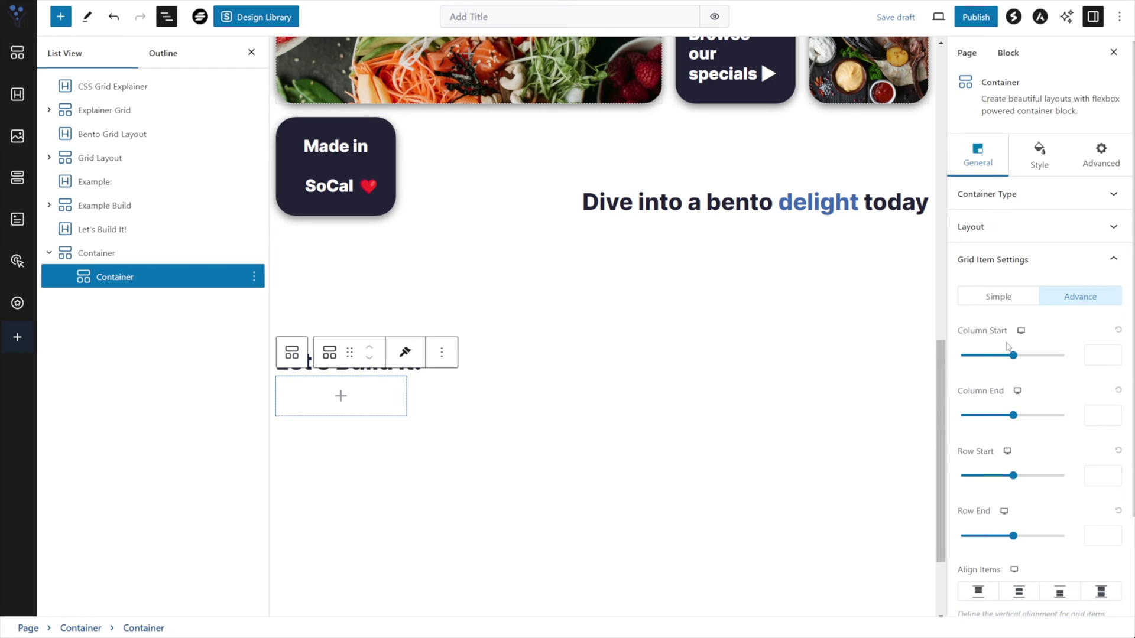
text(1)
text(4)
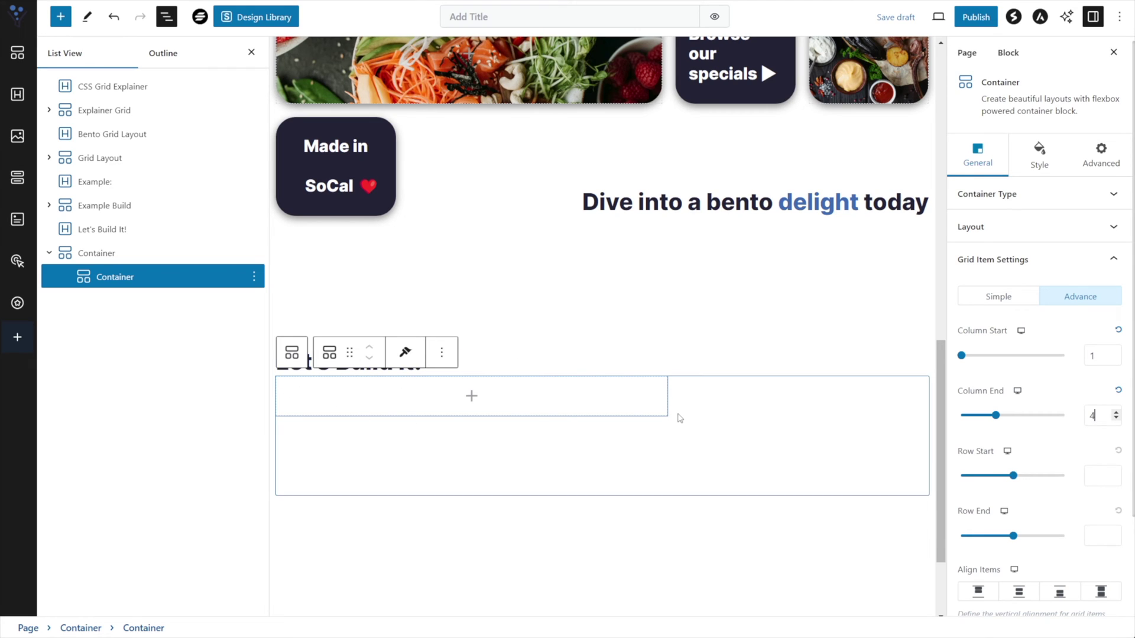
- Add a second Container spanning columns 4 to 5, then drag in a third Container
drag(17, 53, 111, 308)
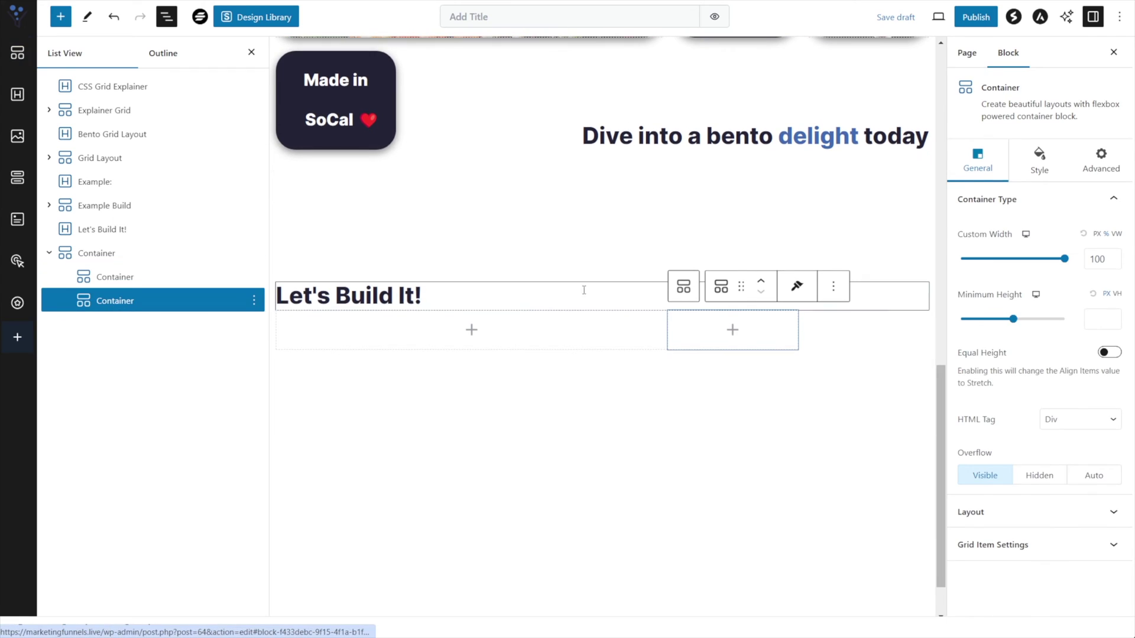
scroll(737, 337, up, 8)
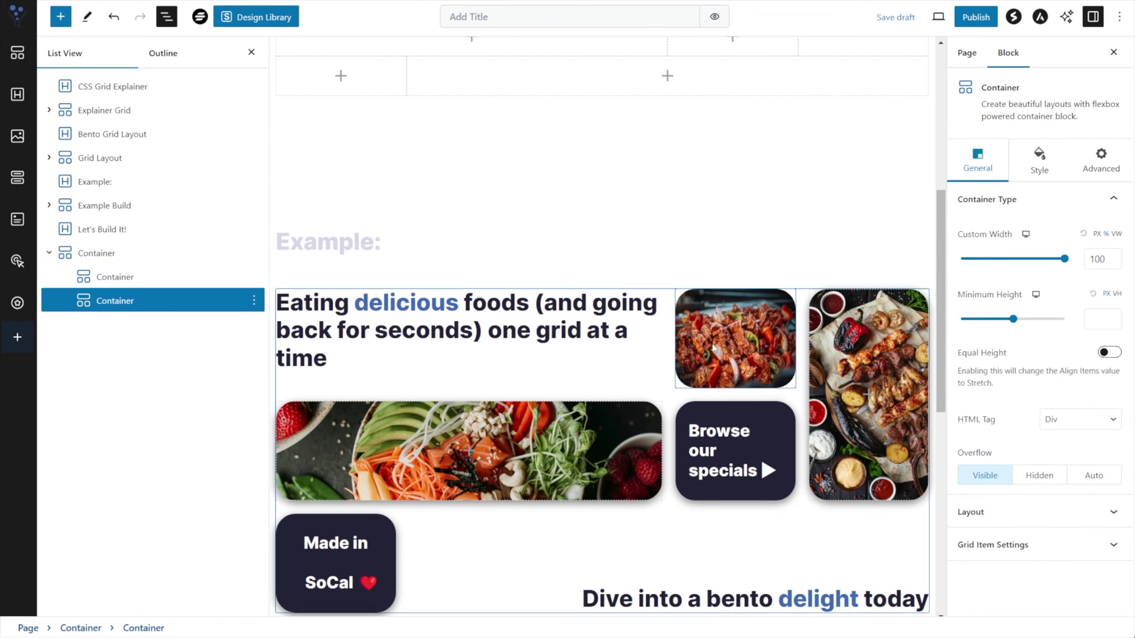
scroll(713, 349, down, 8)
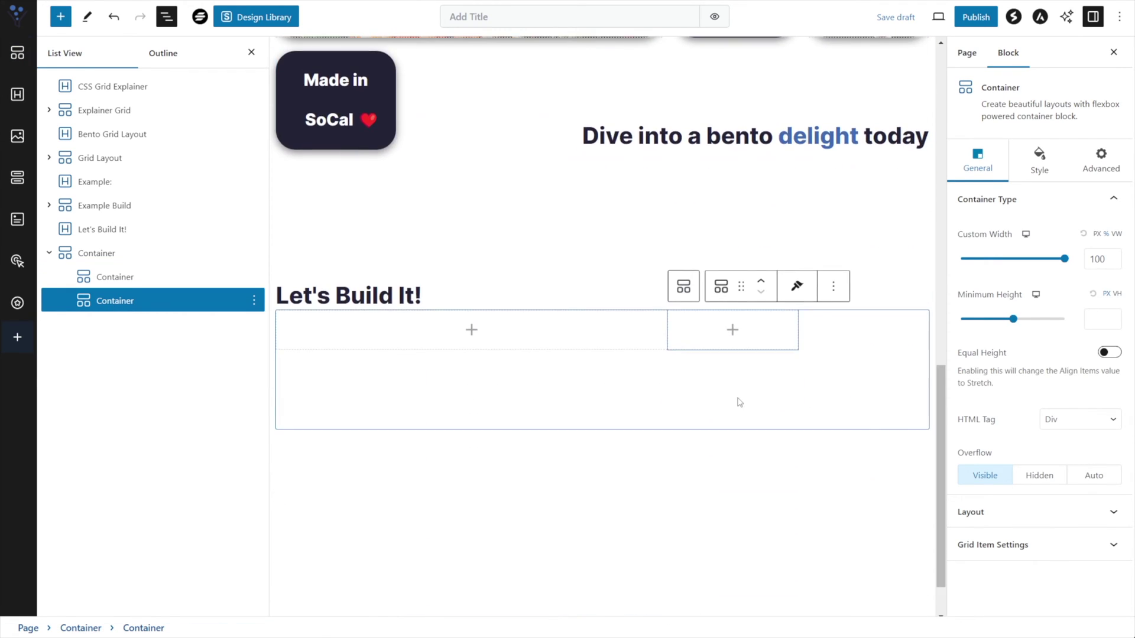
click(783, 334)
key(Escape)
click(1070, 299)
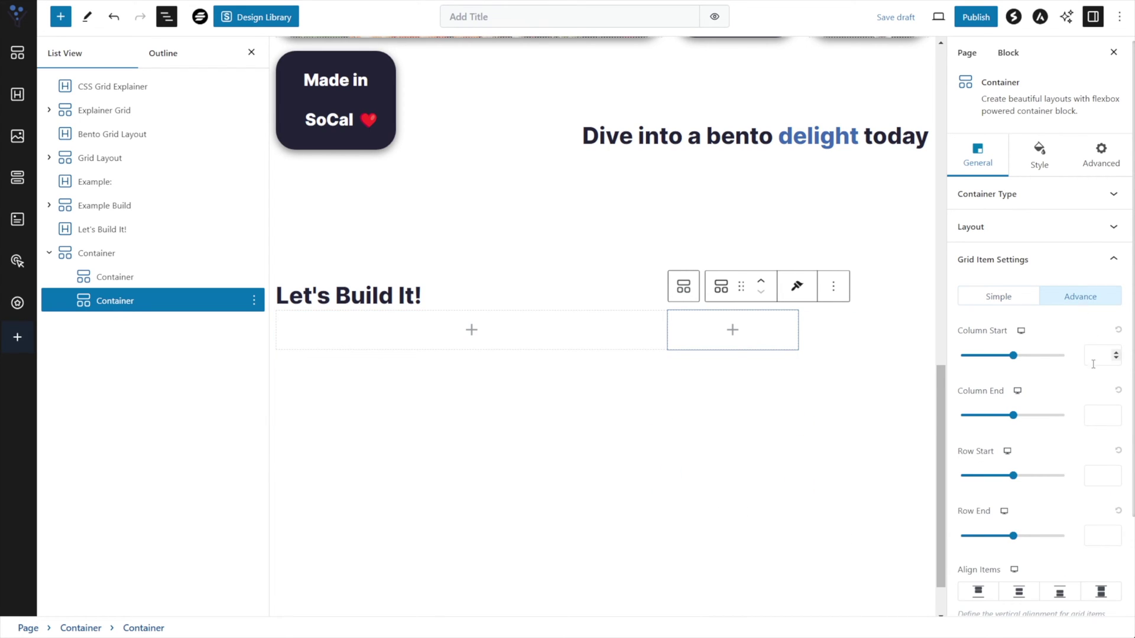
text(4)
click(1098, 415)
text(5)
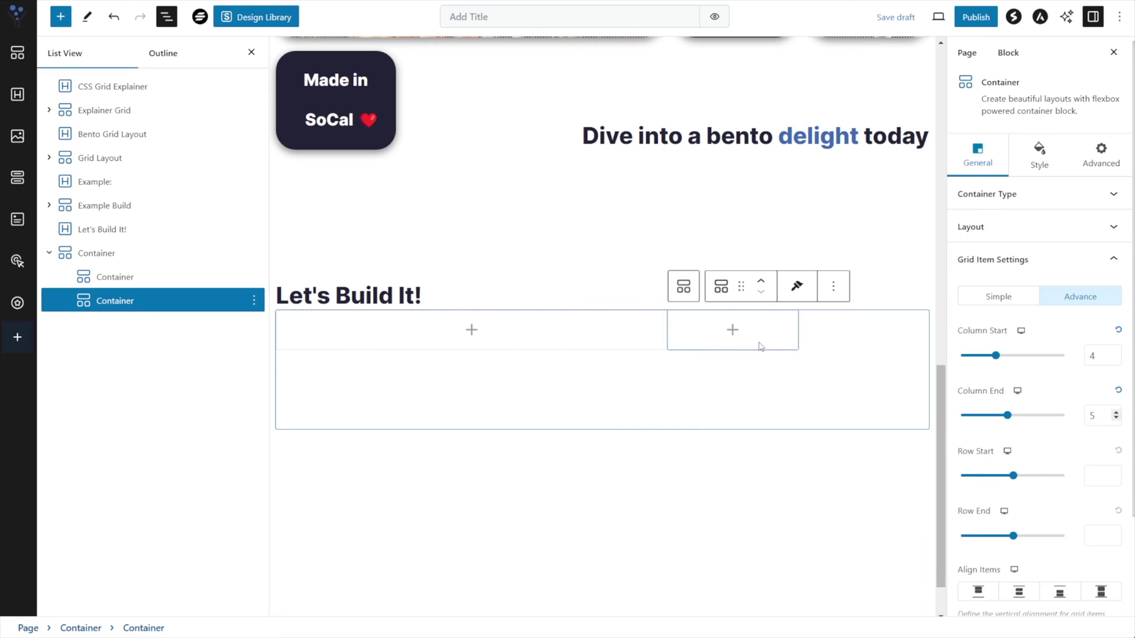
drag(740, 286, 115, 334)
scroll(743, 203, up, 7)
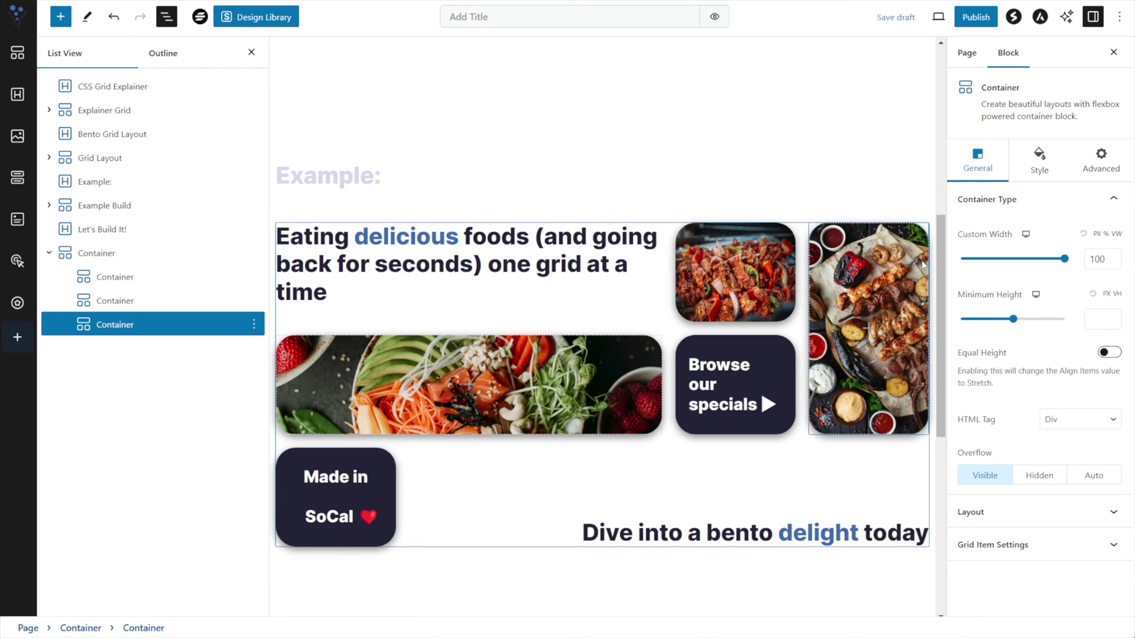
- Set the third cell's Column Start to 5 and Column End to 6
mouse_move(763, 223)
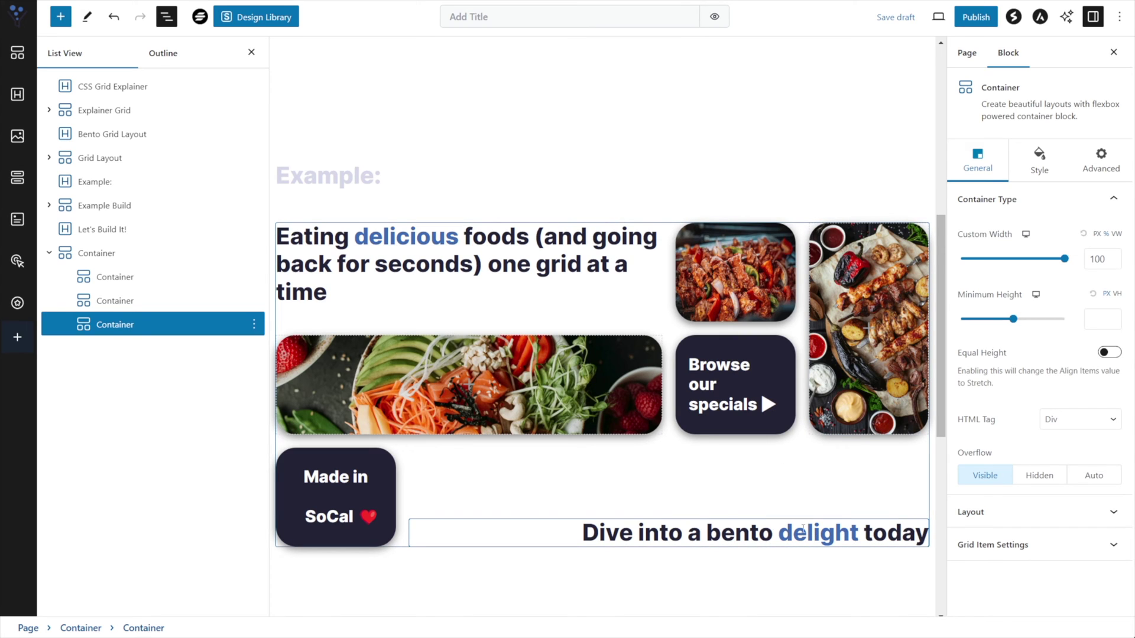
scroll(819, 530, down, 6)
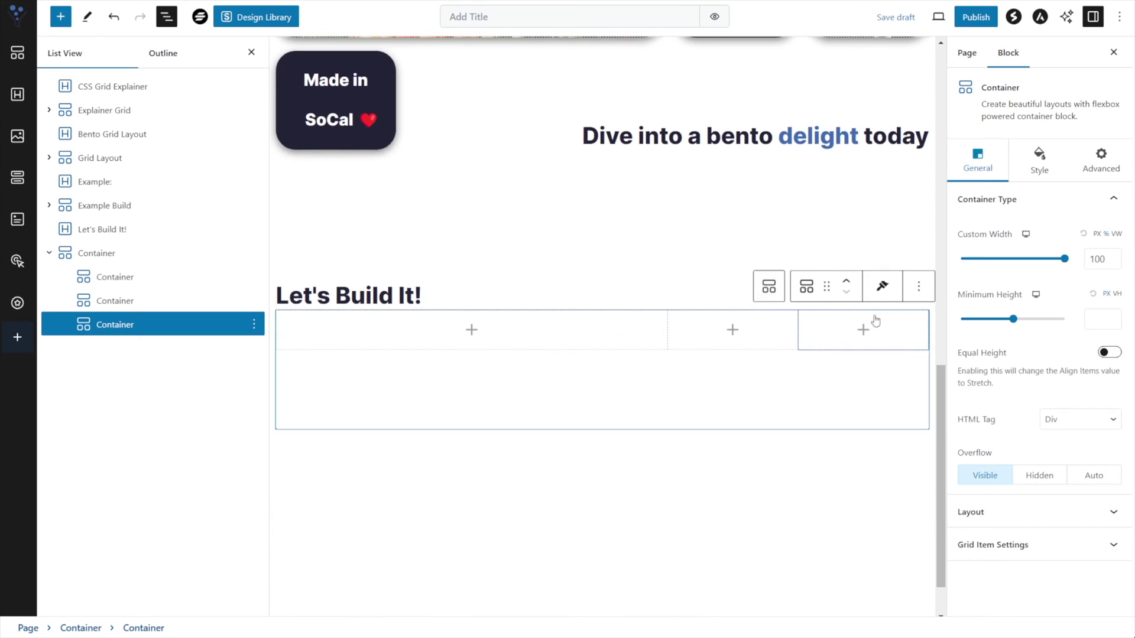
click(1028, 543)
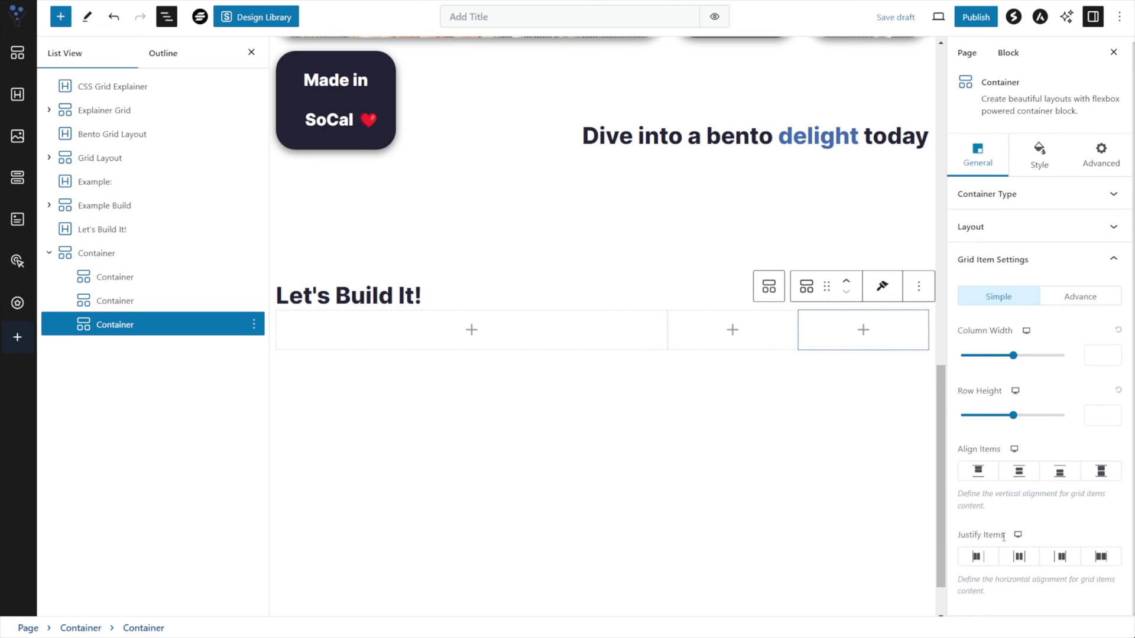
click(1075, 302)
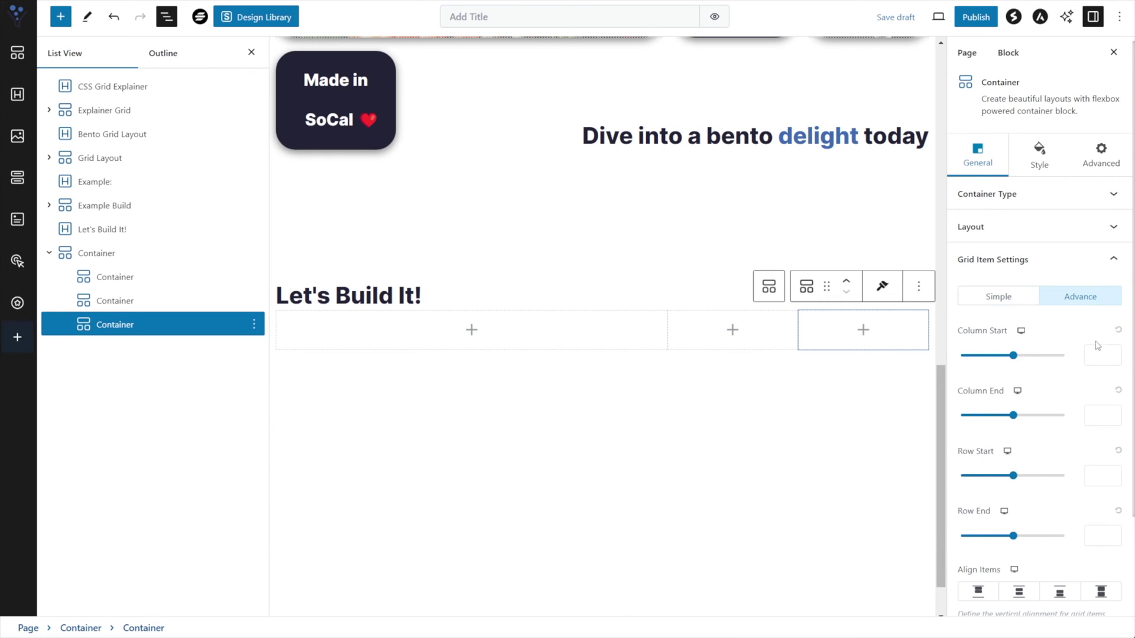
click(1096, 356)
text(5)
click(1104, 417)
text(6)
- Make the third cell span Row Start 1 to Row End 3, then add a fourth Container
scroll(1049, 498, down, 1)
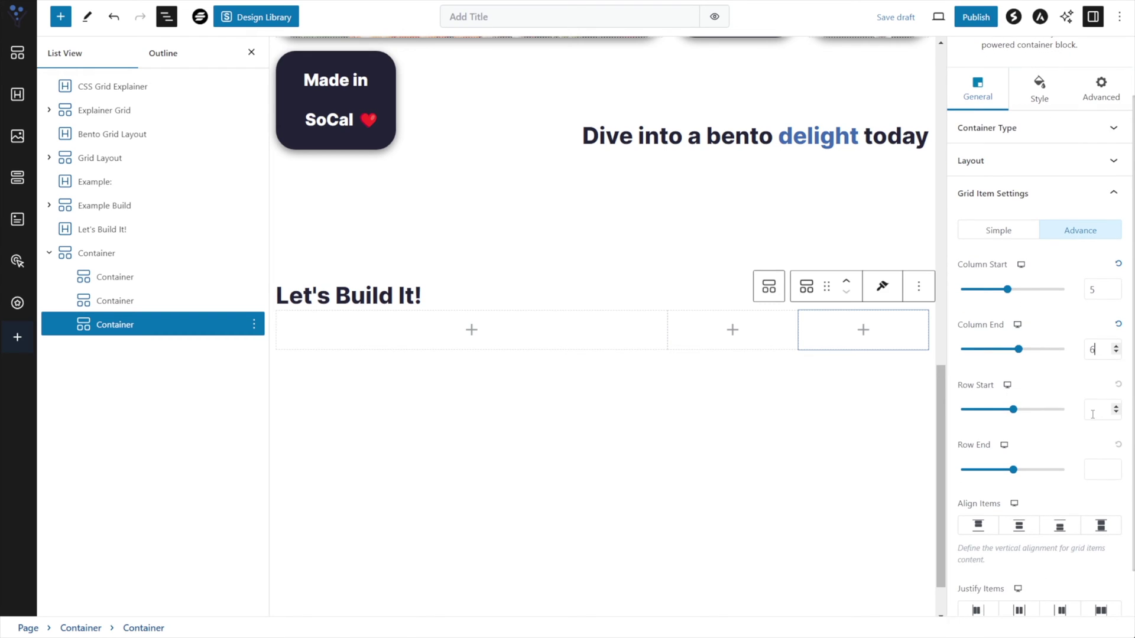
text(1)
click(1103, 471)
text(3)
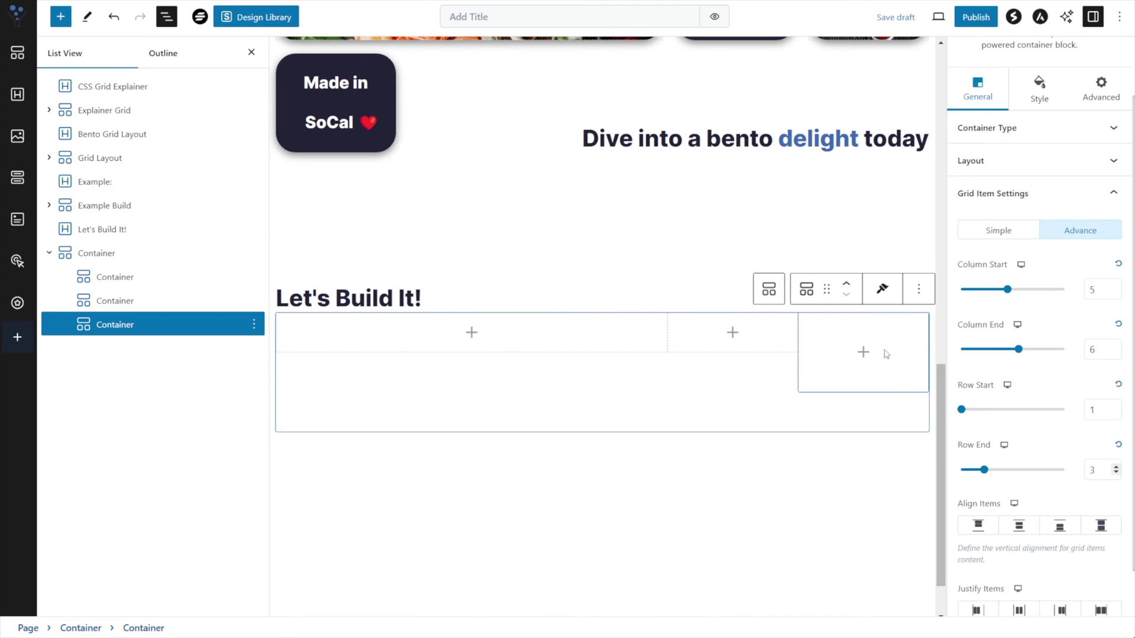
scroll(822, 182, up, 4)
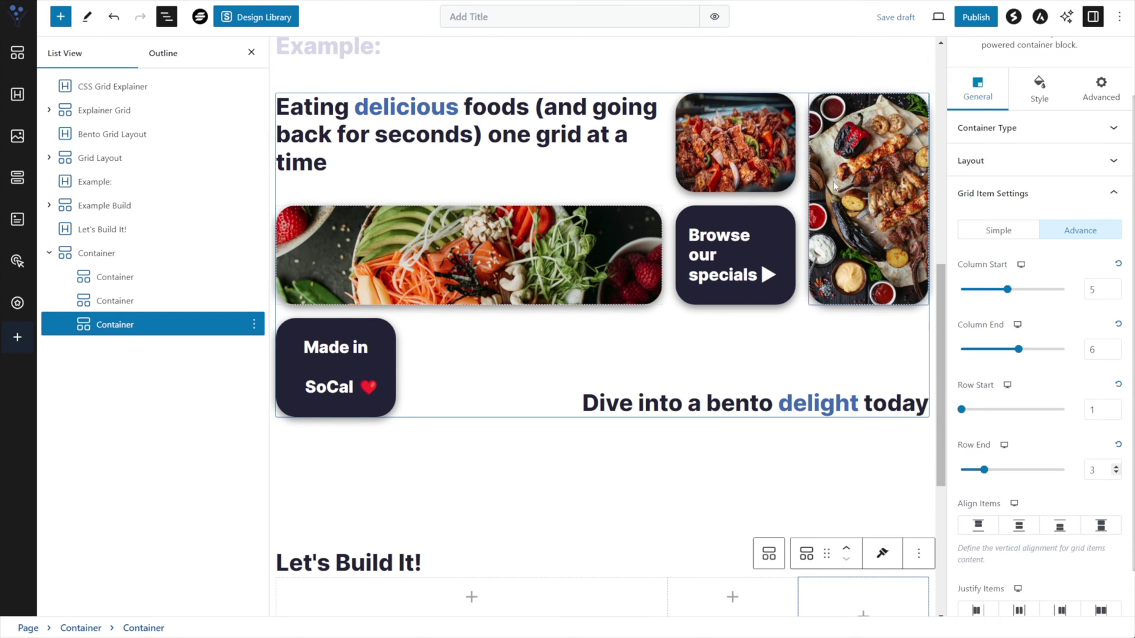
scroll(836, 195, down, 3)
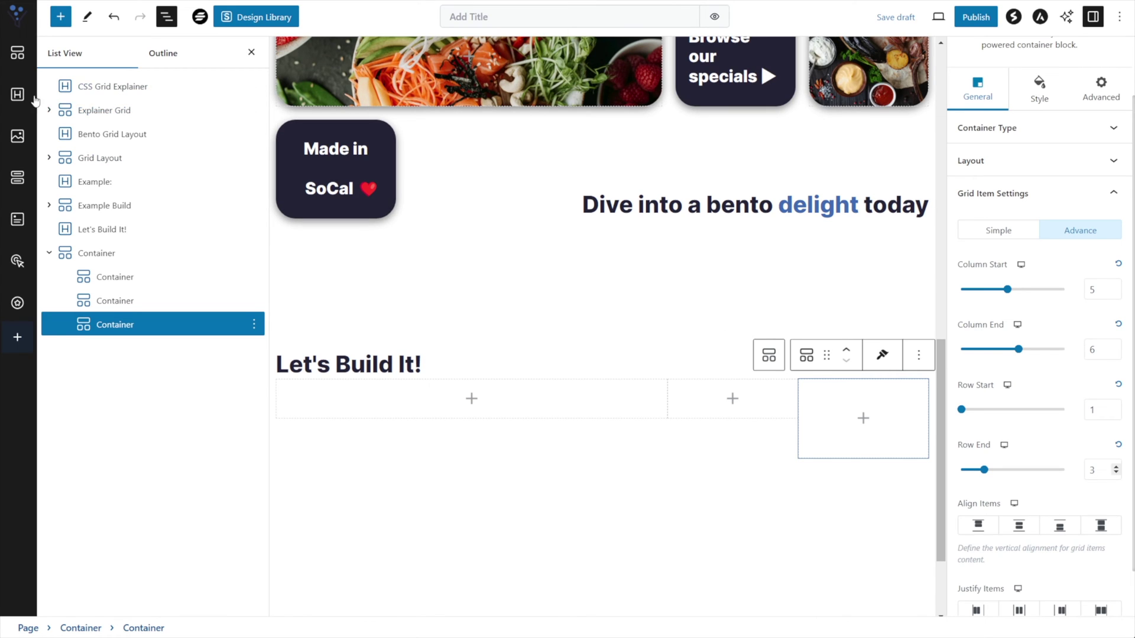
click(17, 53)
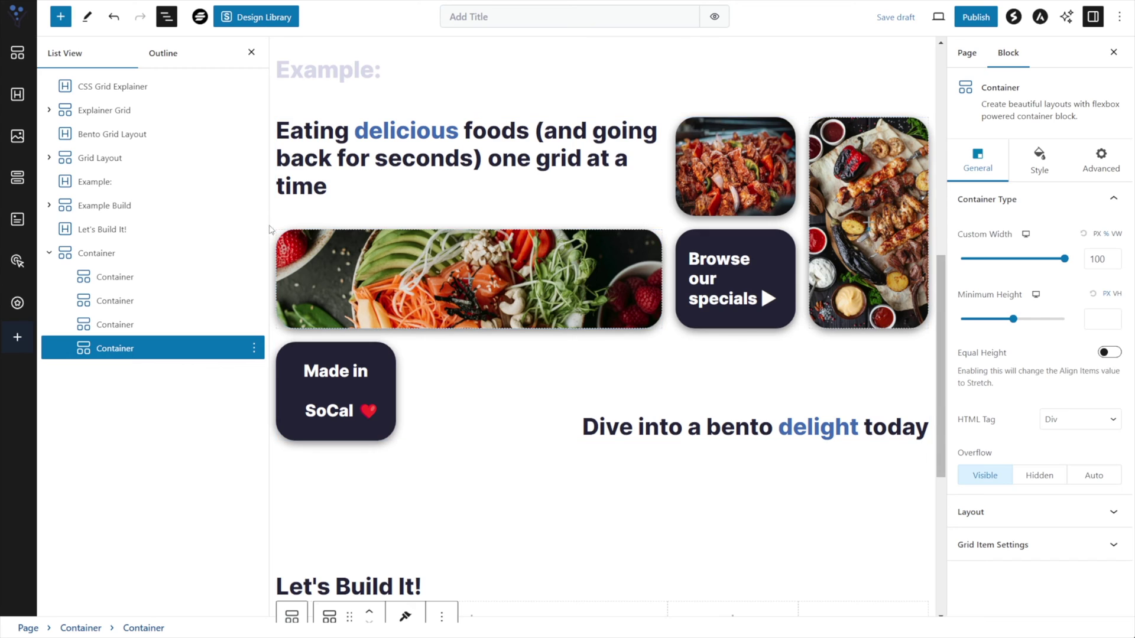
- Place the fourth grid cell from Column Start 1 to Column End 4
scroll(669, 382, down, 3)
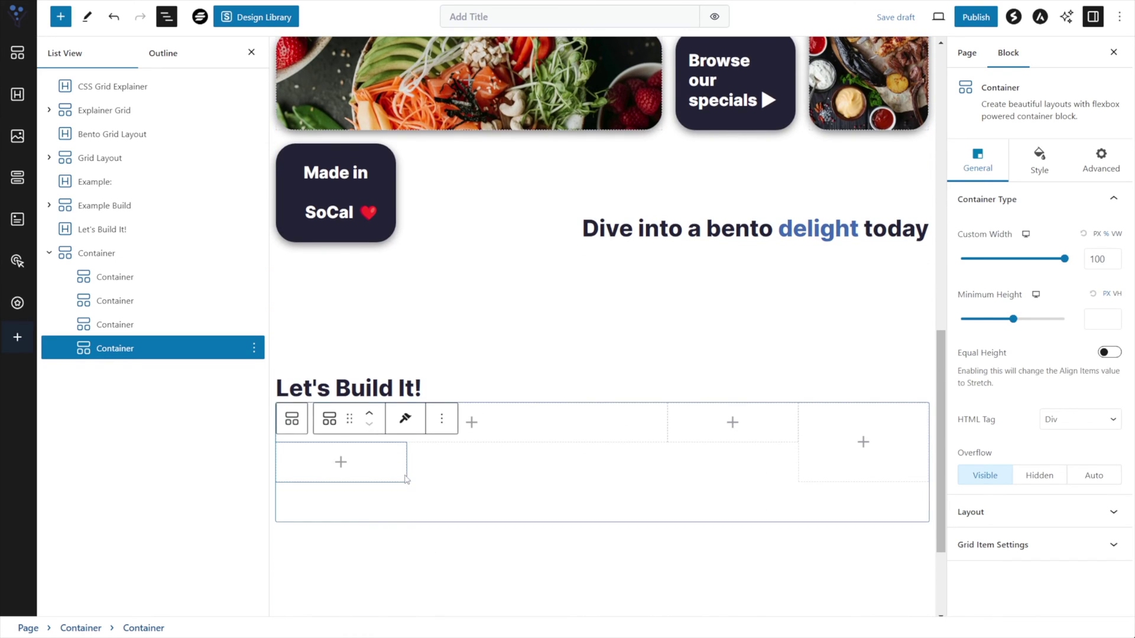
click(1022, 545)
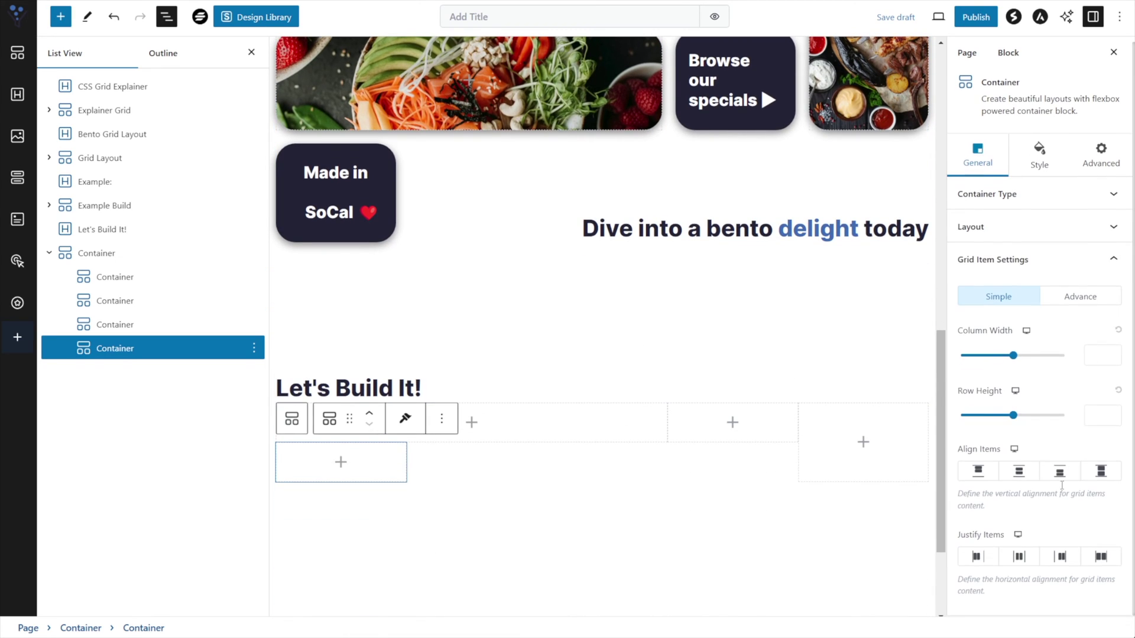
click(1080, 299)
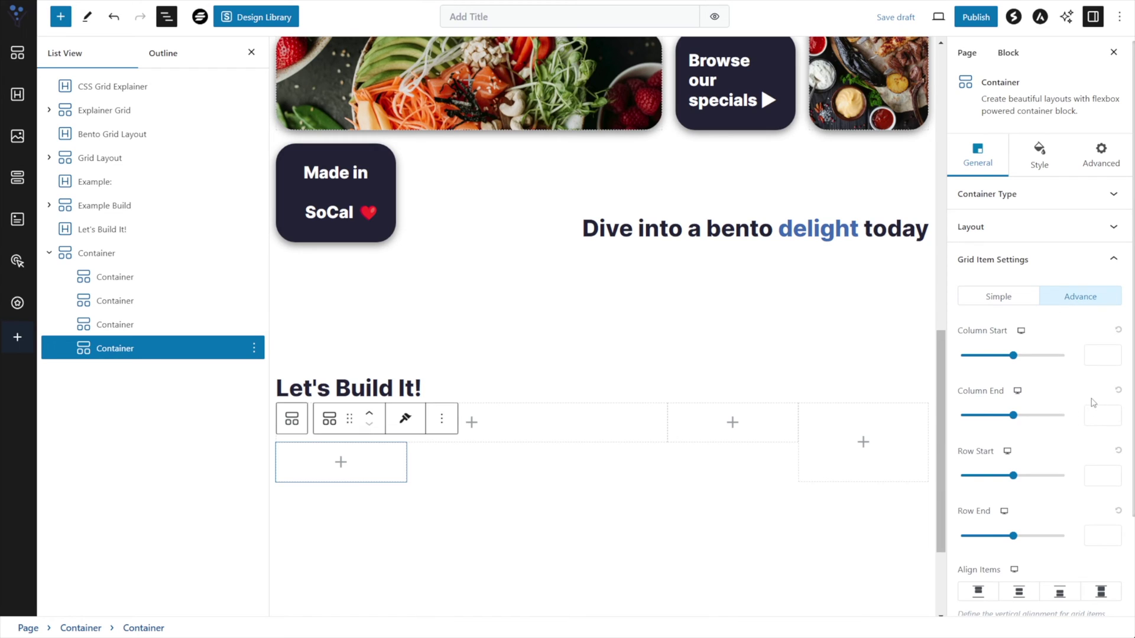
click(1098, 356)
text(1)
click(1094, 416)
text(4)
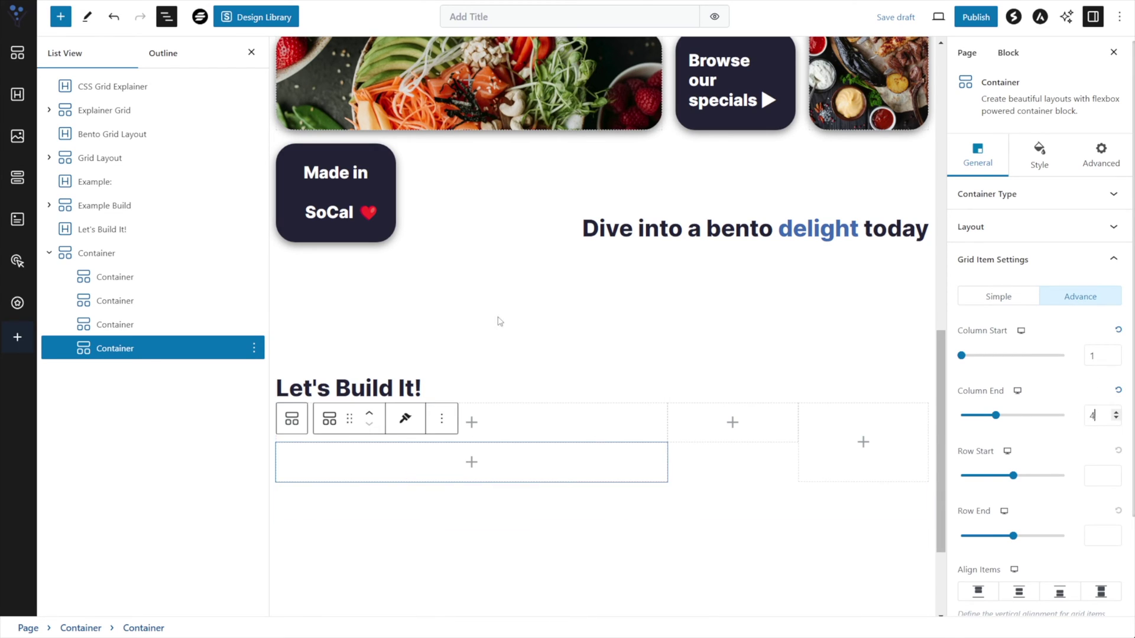
scroll(501, 317, up, 2)
scroll(586, 354, down, 2)
scroll(586, 354, up, 2)
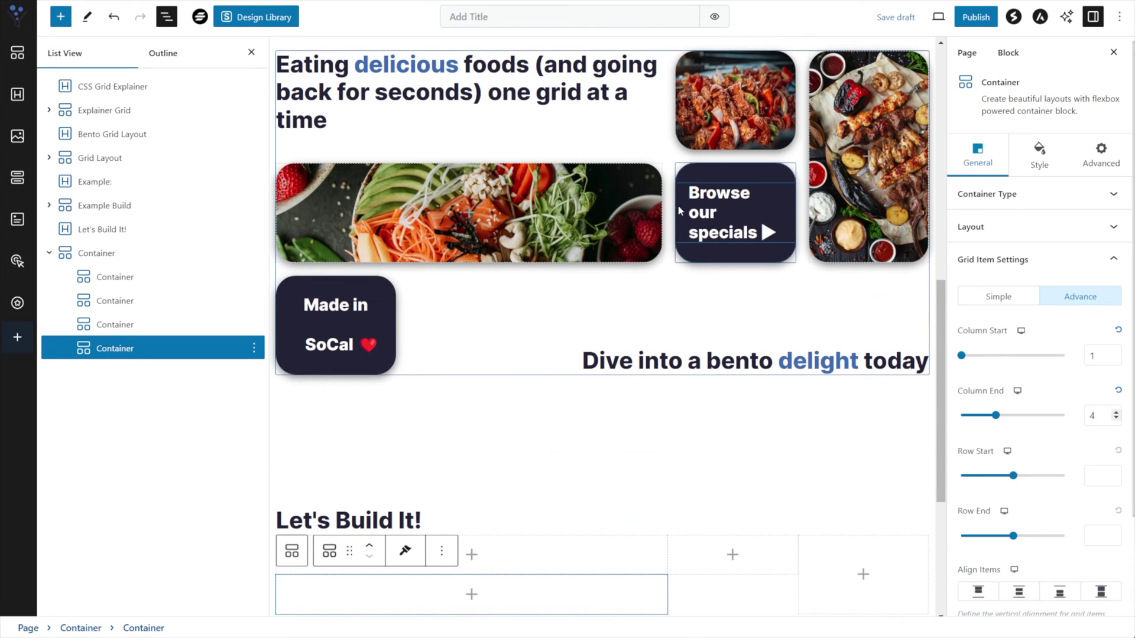
scroll(586, 354, down, 3)
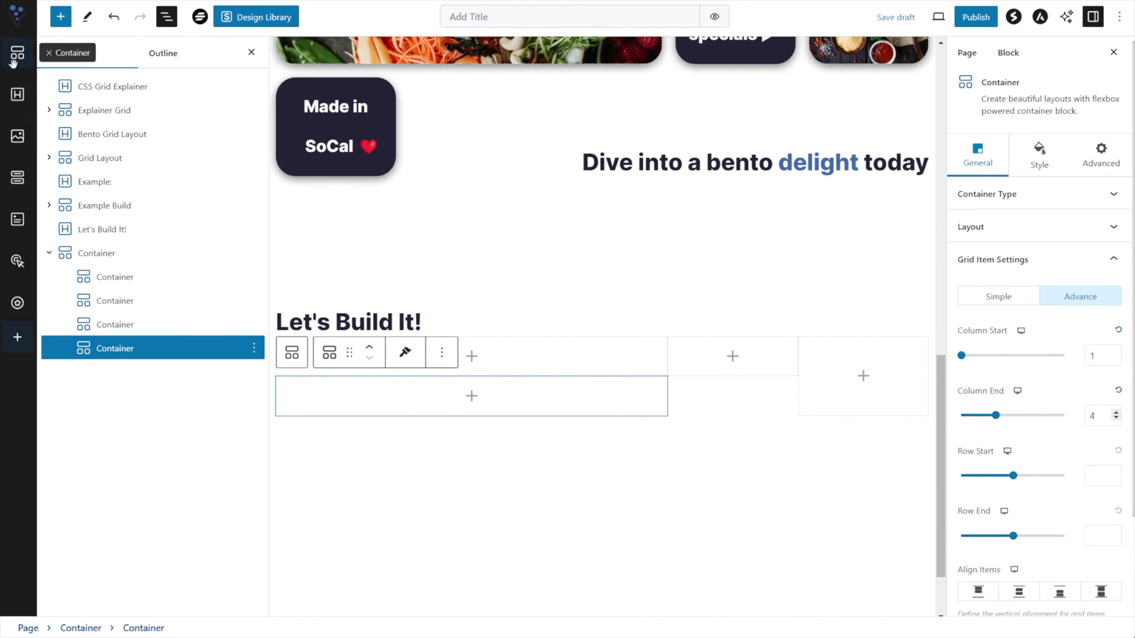
triple_click(71, 367)
- Add a new Container cell spanning Column Start 4 to Column End 5
key(ctrl+shift+d)
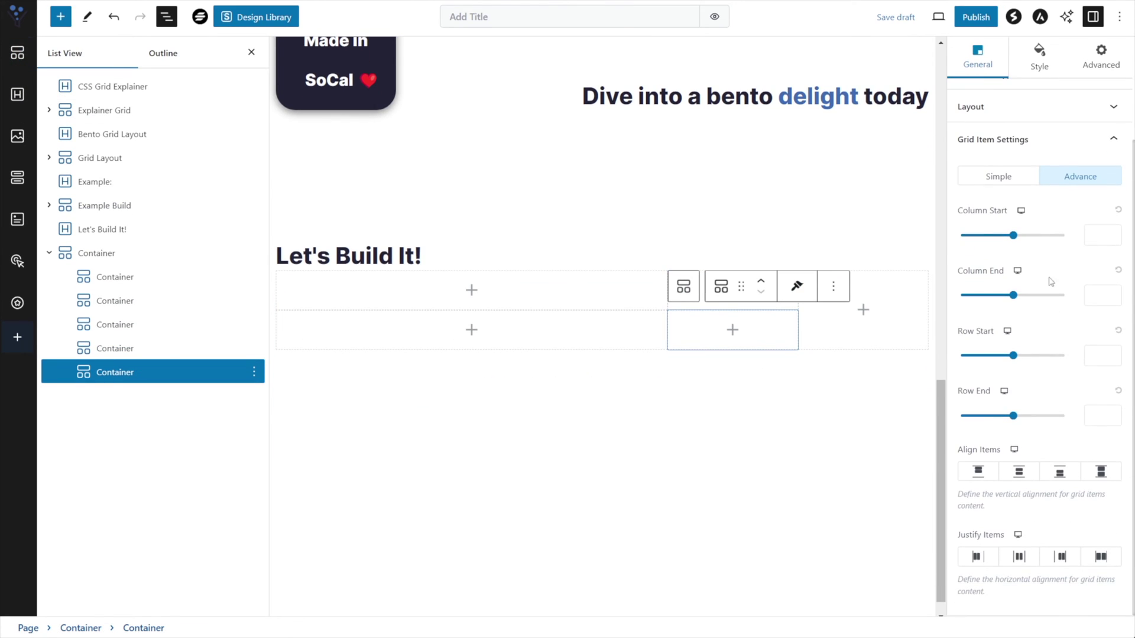
click(1079, 177)
text(4)
click(1103, 293)
text(5)
click(807, 474)
scroll(807, 475, up, 5)
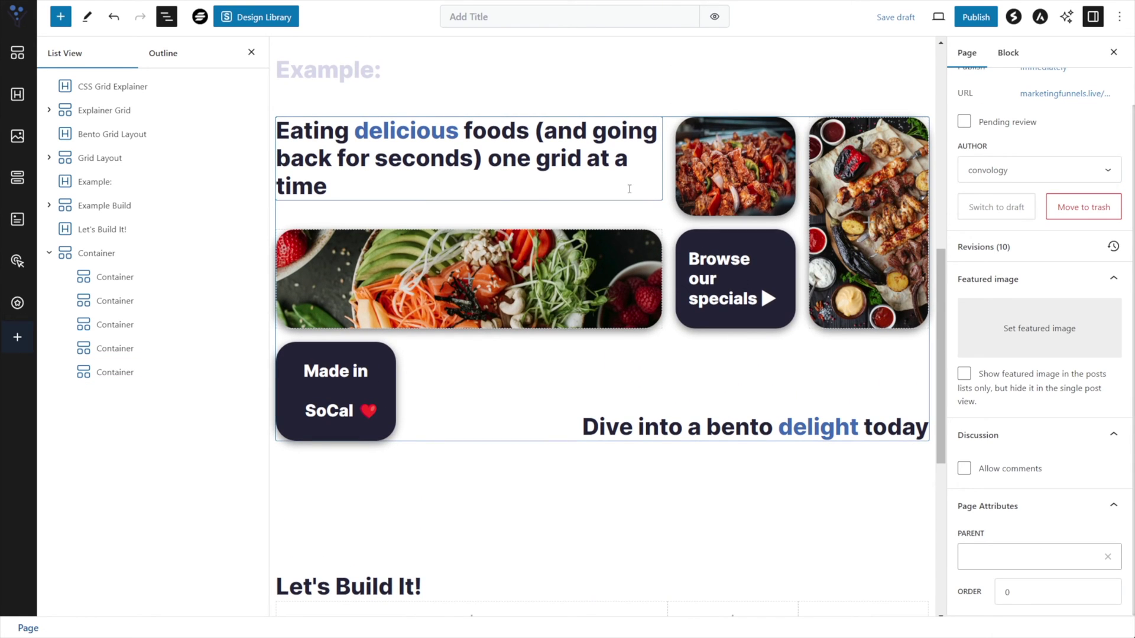
scroll(757, 236, down, 5)
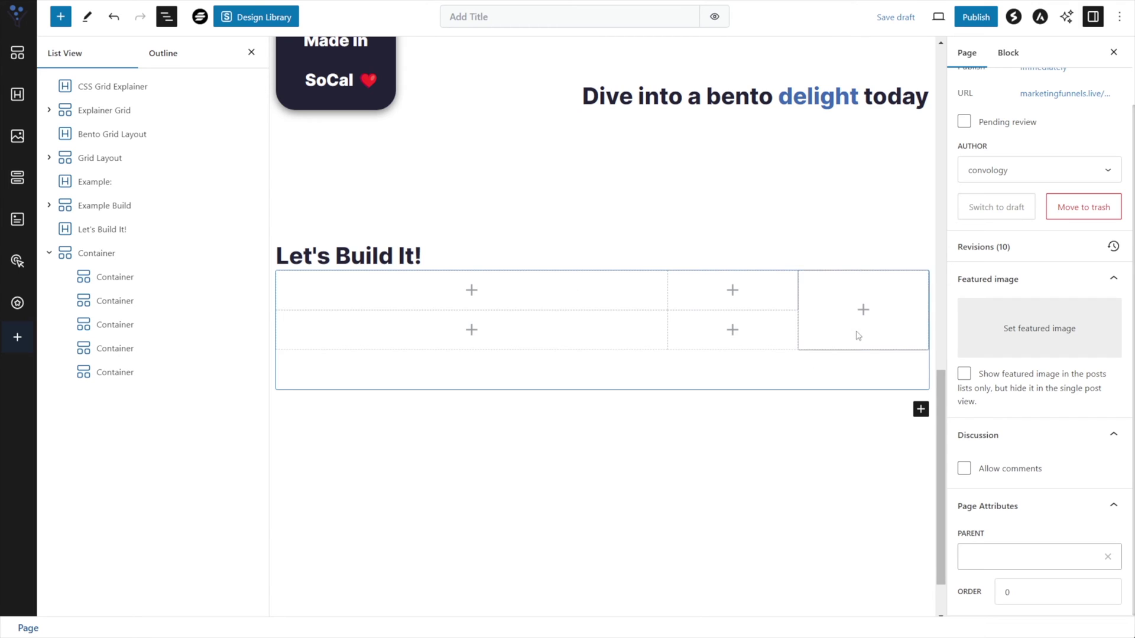
scroll(769, 225, up, 4)
scroll(687, 329, down, 5)
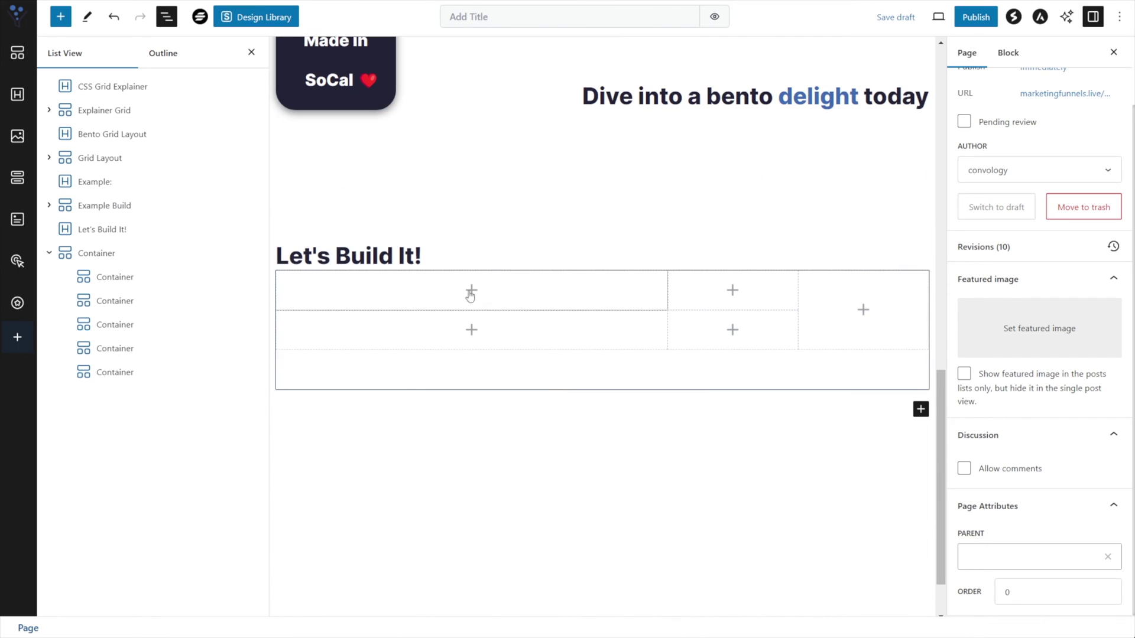
- Drag in another Container set to columns 1–2, then add one more empty Container
drag(18, 53, 114, 381)
scroll(460, 382, up, 5)
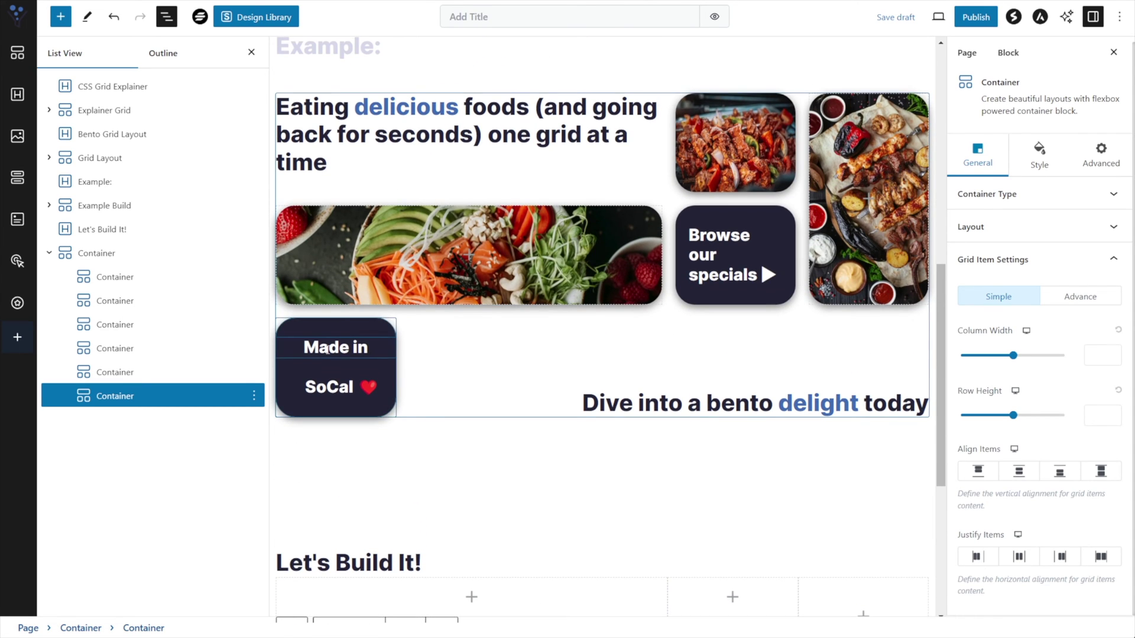
scroll(460, 381, down, 5)
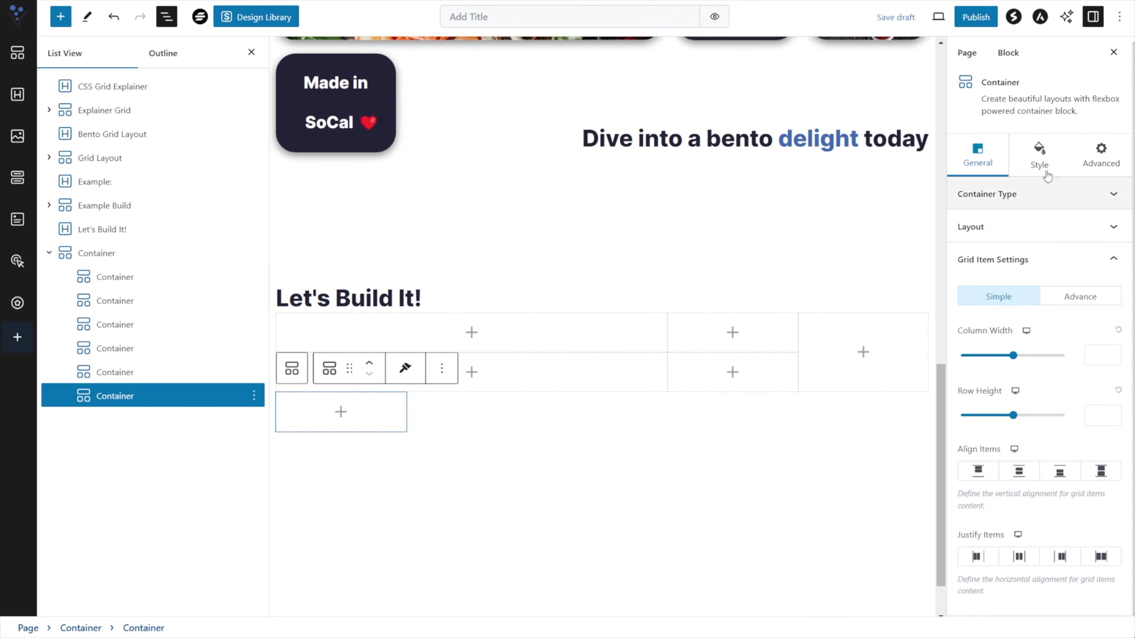
click(1069, 307)
click(1100, 359)
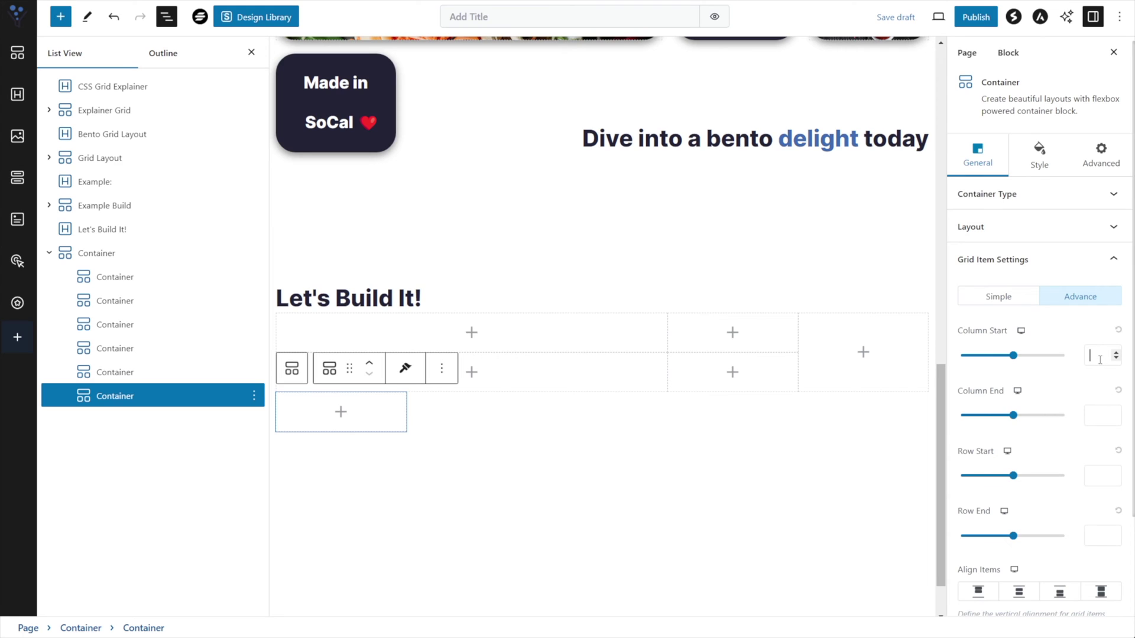
text(1)
click(1100, 418)
text(2)
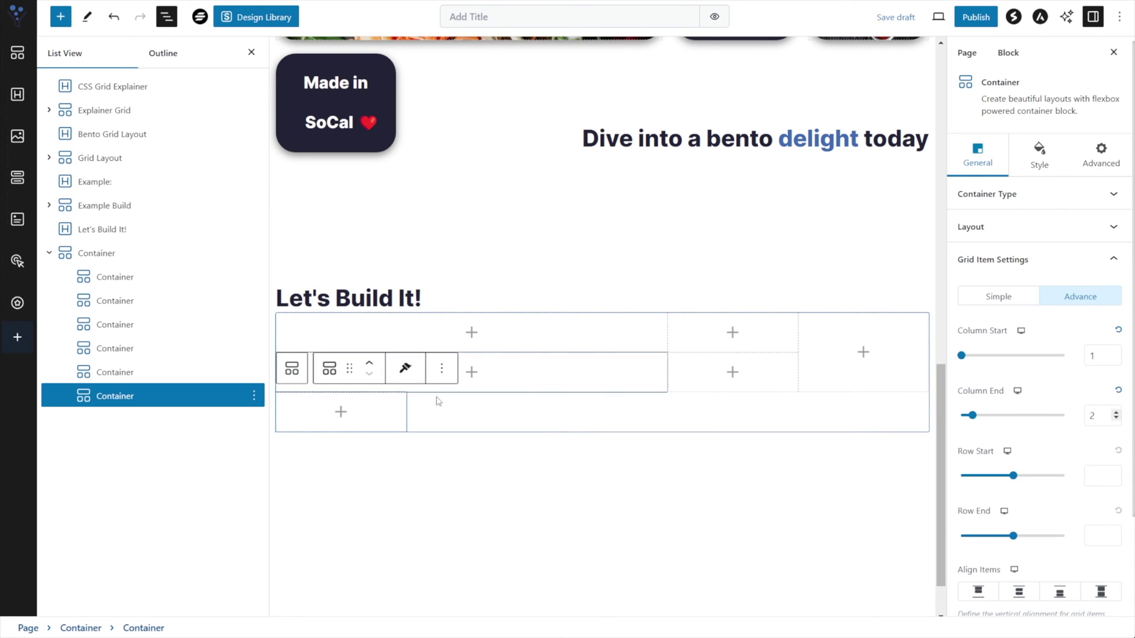
drag(17, 53, 139, 421)
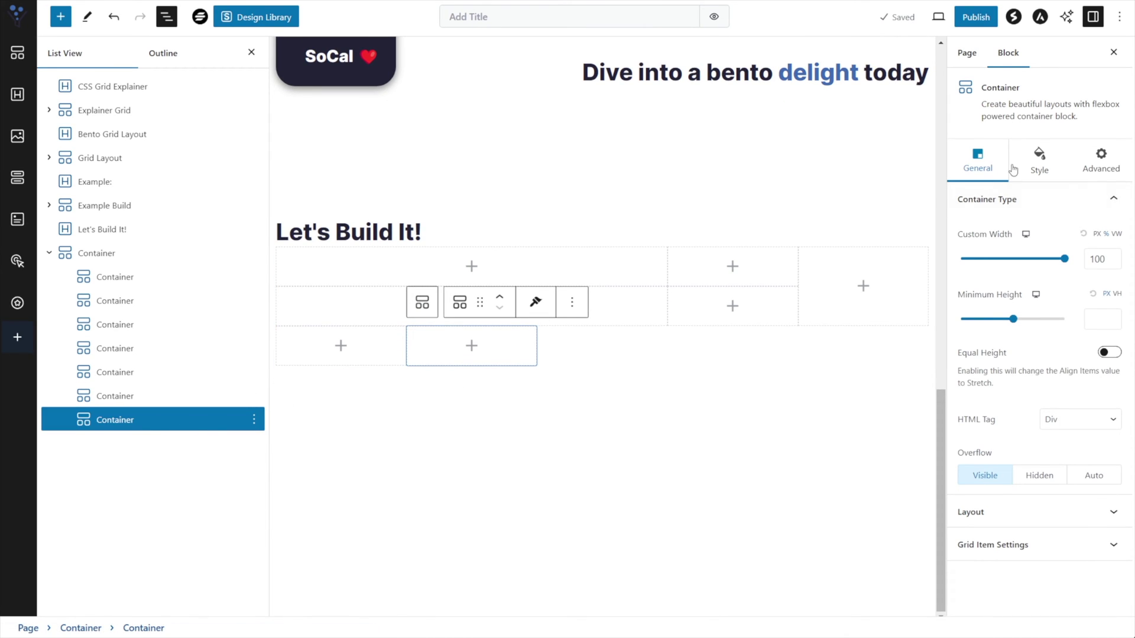
- Place the newest grid cell at Column Start 2 and Column End 6
click(1015, 548)
click(1076, 299)
click(1103, 357)
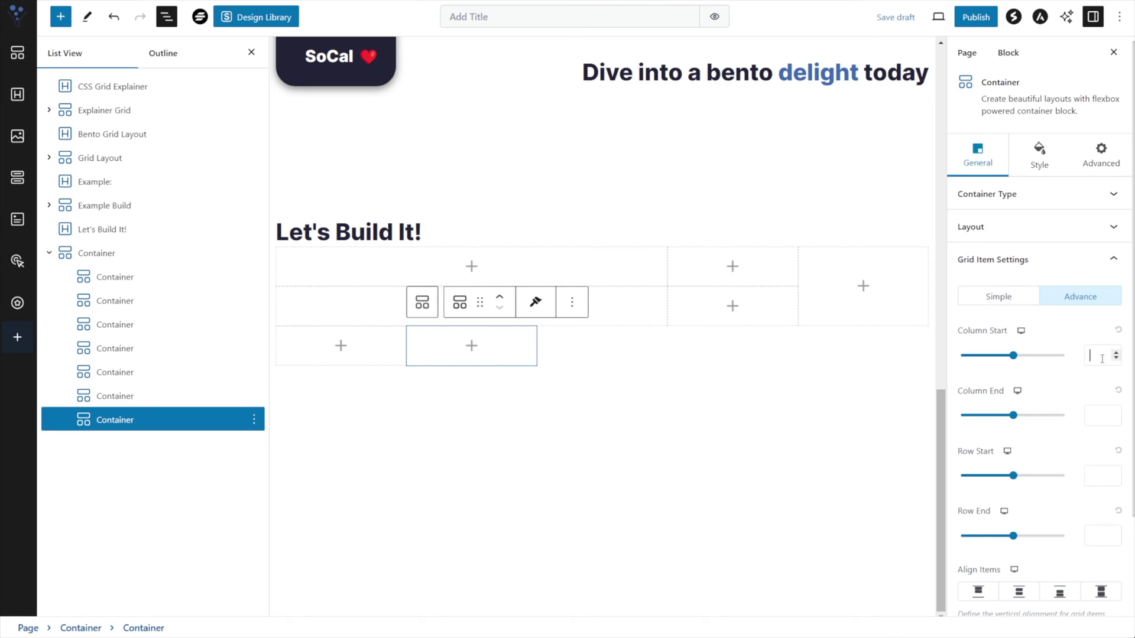
scroll(1100, 359, down, 2)
text(2)
click(1109, 286)
text(6)
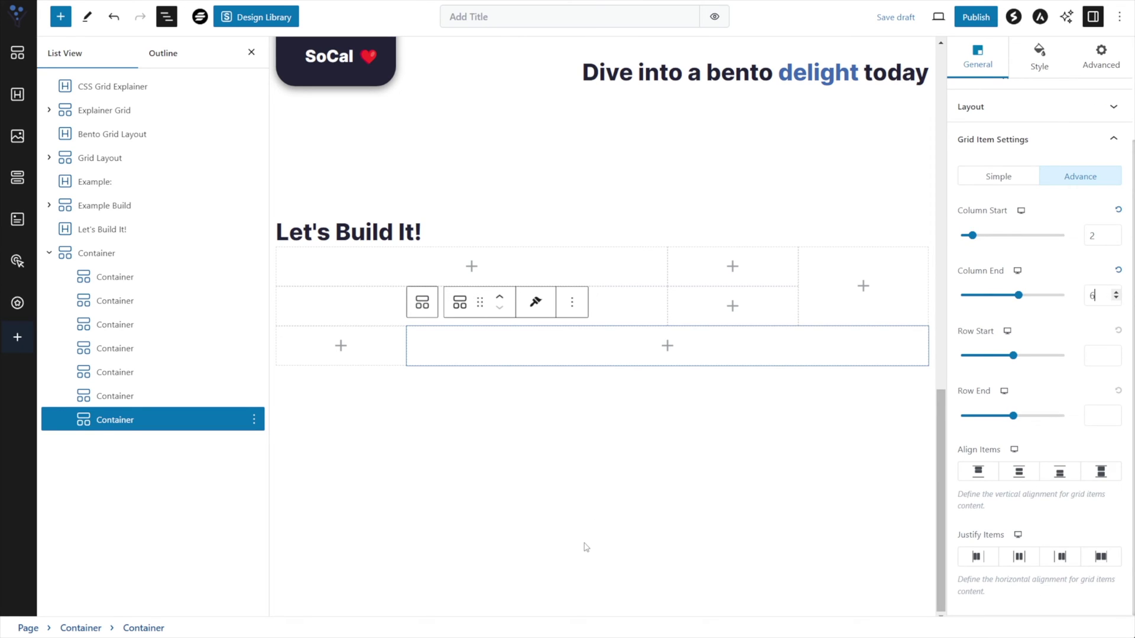
- Deselect the cell and scroll to compare the grid's bottom row with the example
click(613, 530)
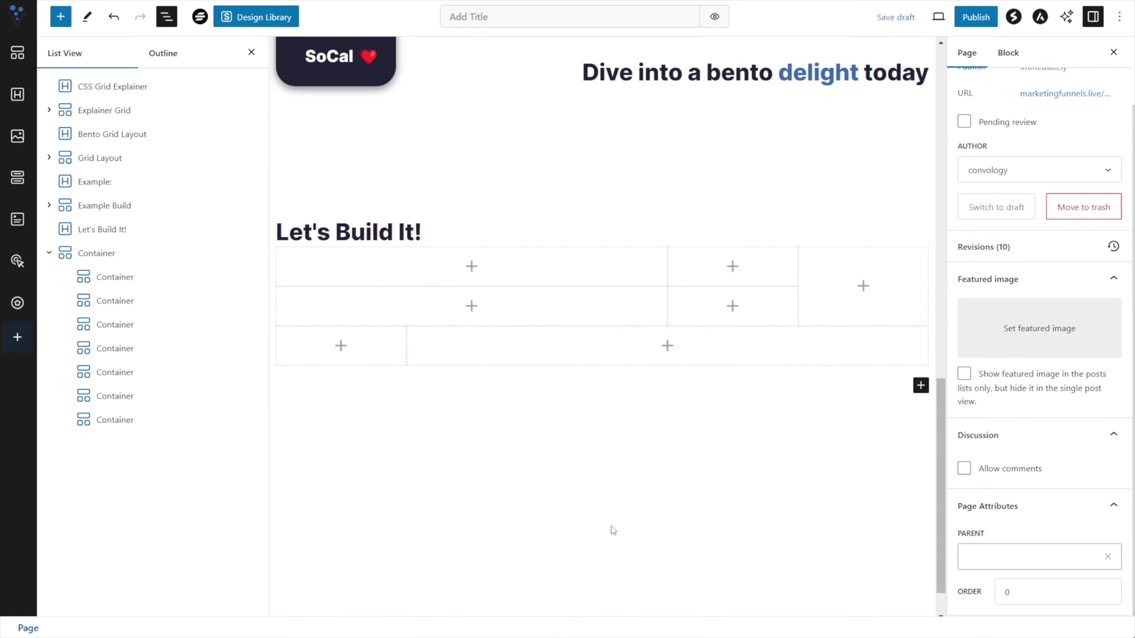
scroll(613, 531, up, 7)
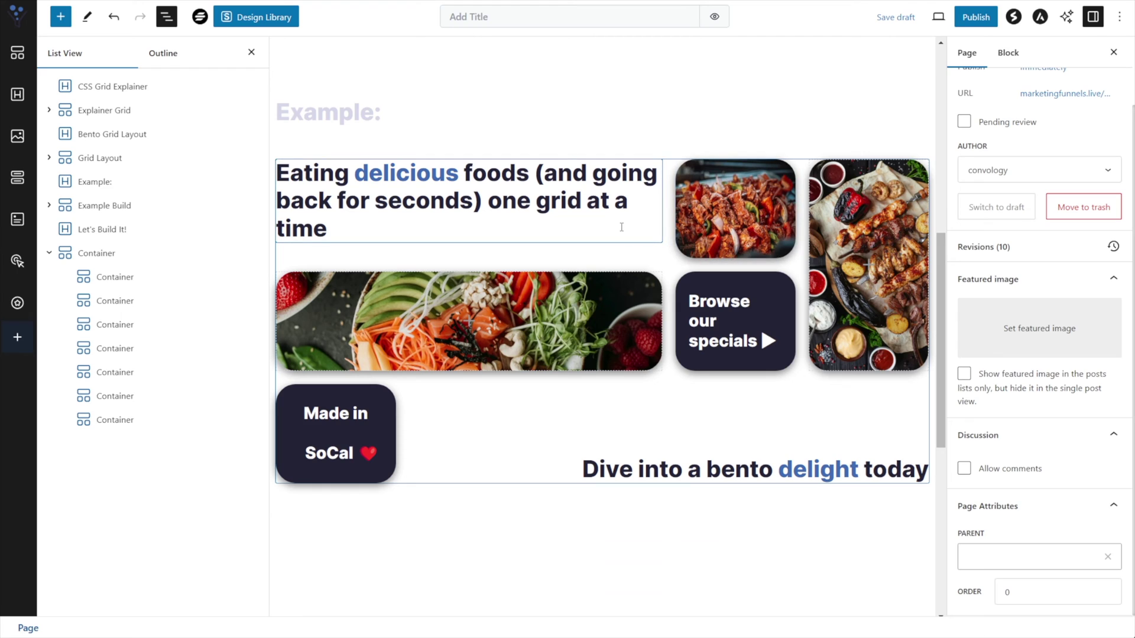
scroll(622, 227, down, 5)
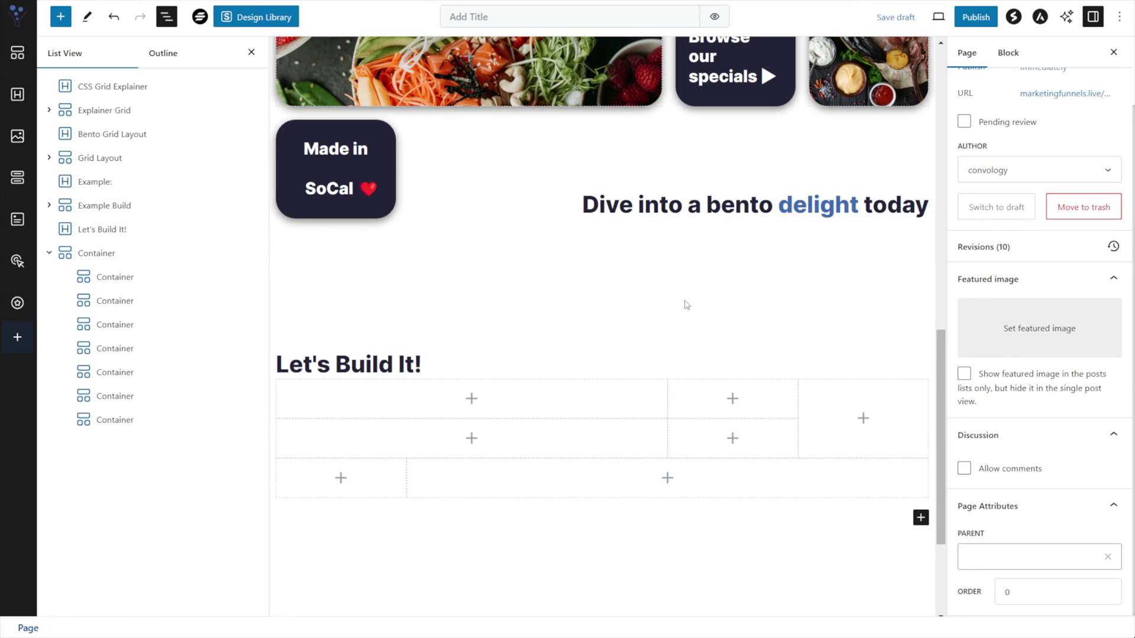
scroll(686, 319, up, 4)
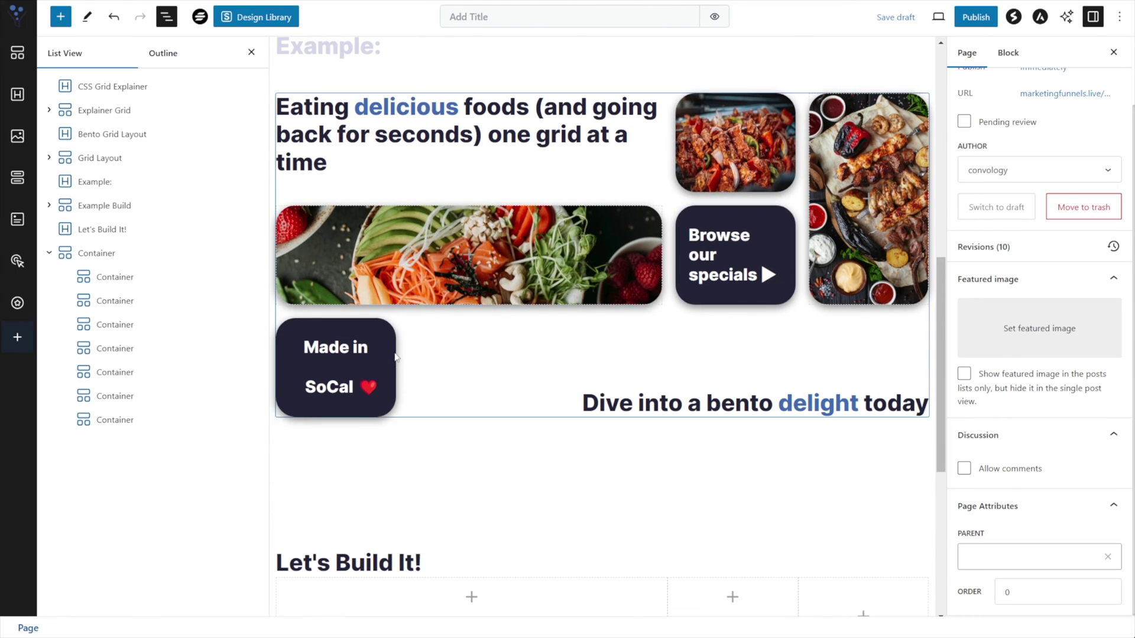
scroll(602, 401, down, 3)
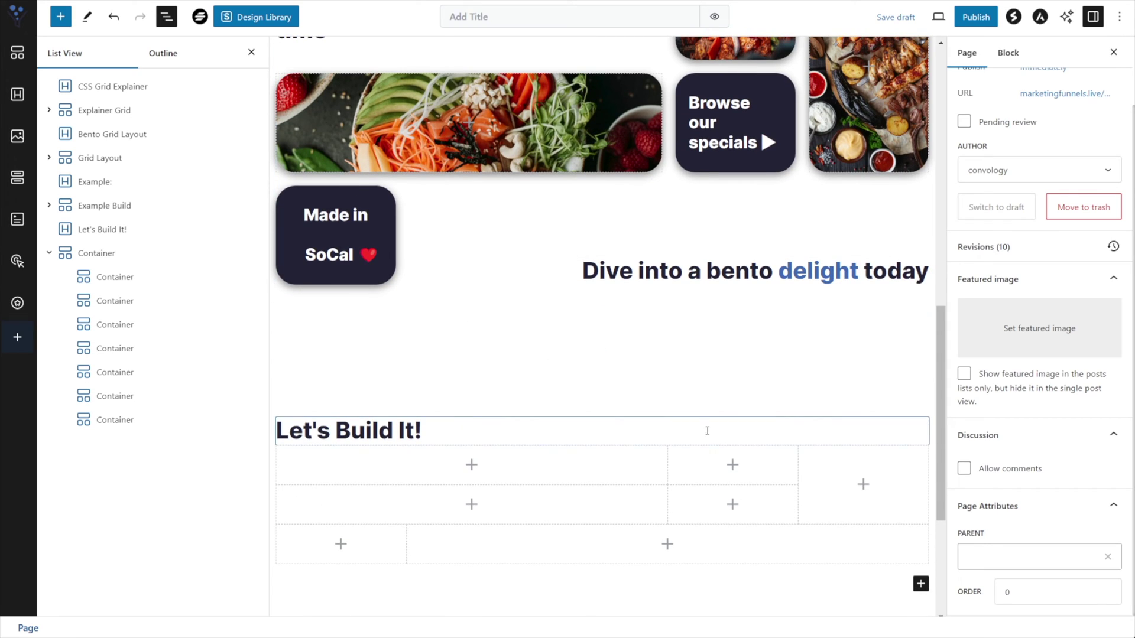
click(731, 470)
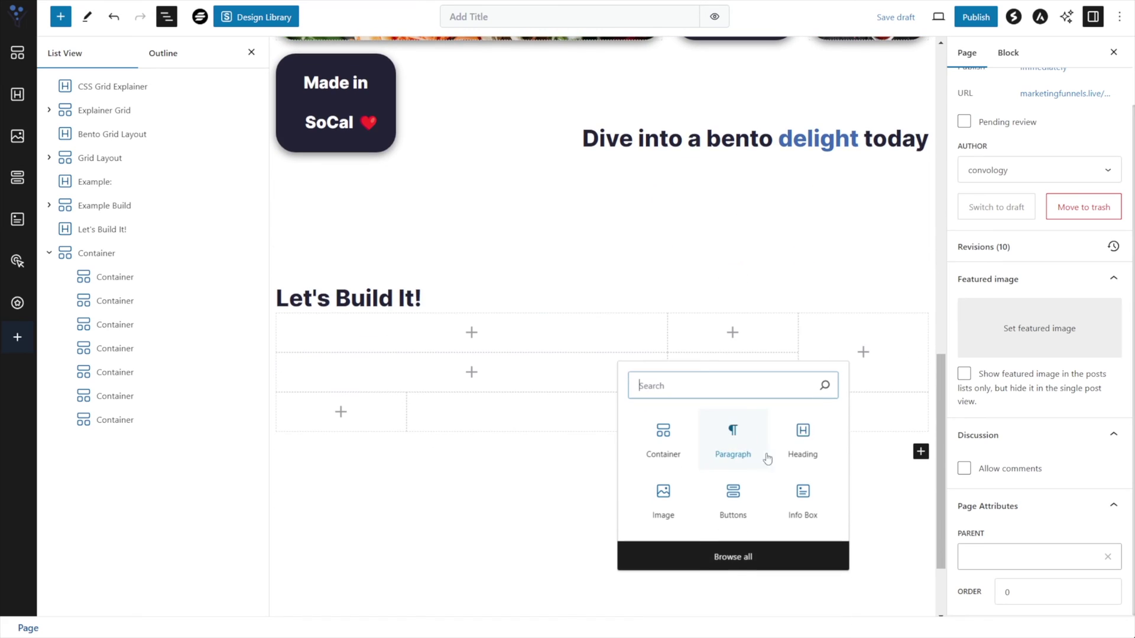
- Insert a Container in the top-middle cell with a classic #28273F background
click(664, 436)
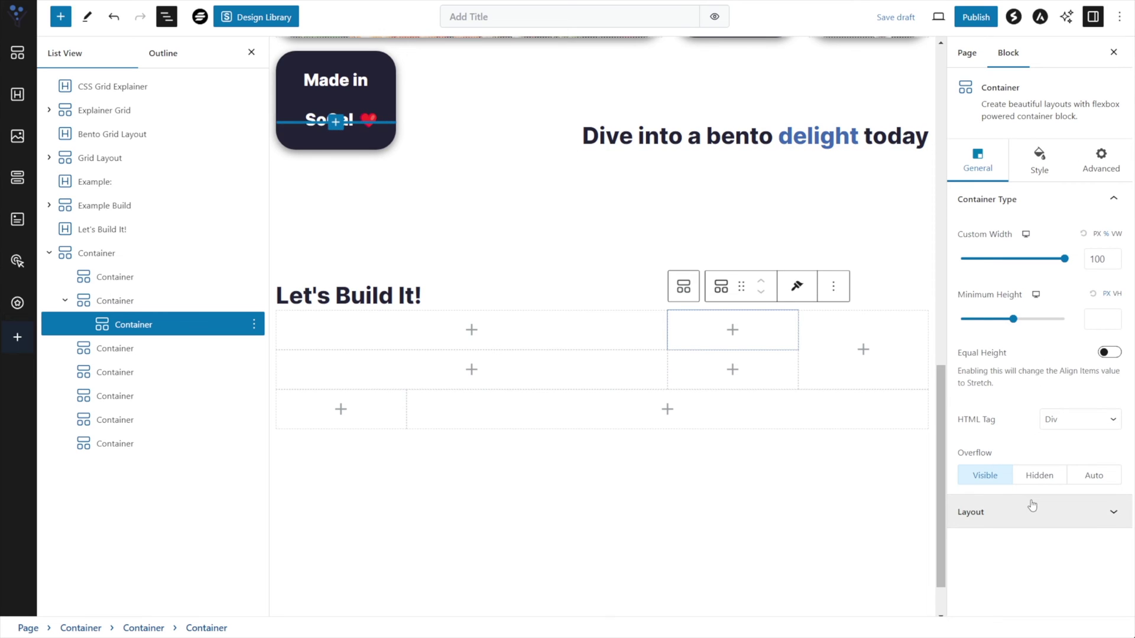
click(1039, 161)
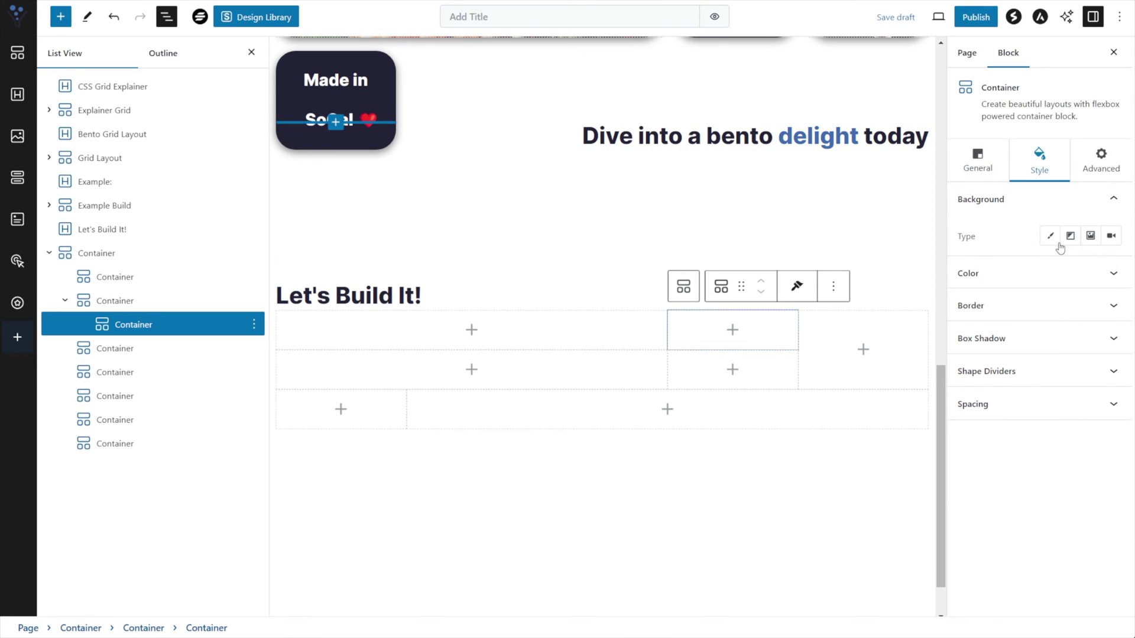
click(1050, 236)
click(1115, 276)
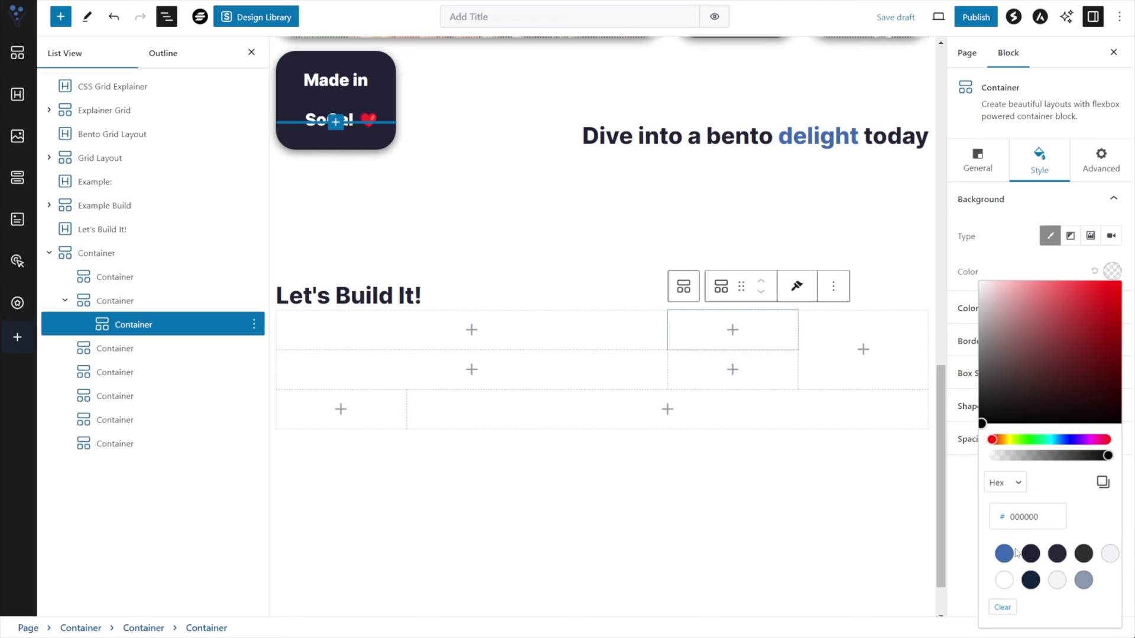
click(1031, 554)
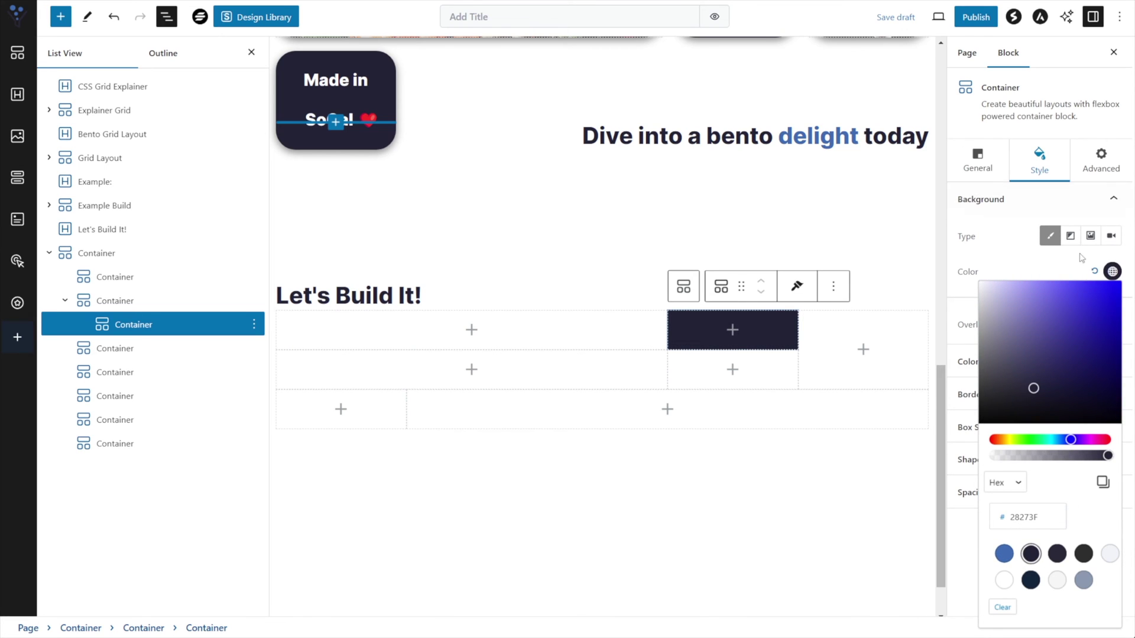
click(1106, 273)
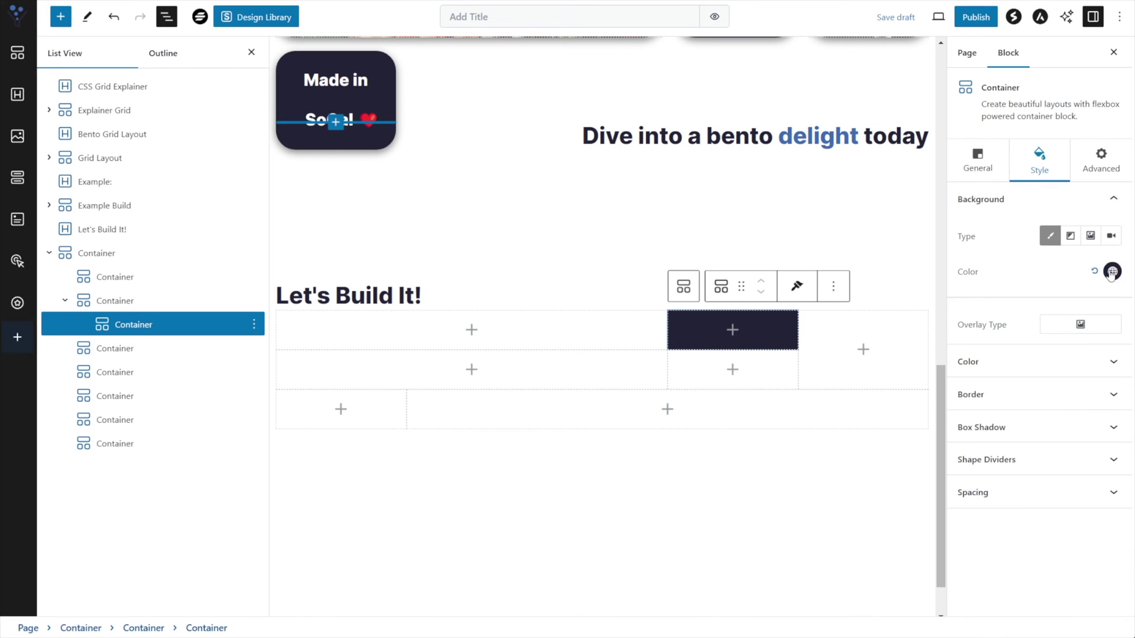
- Round every corner of the dark cell with a 30 px border radius
click(1054, 398)
click(979, 436)
text(30)
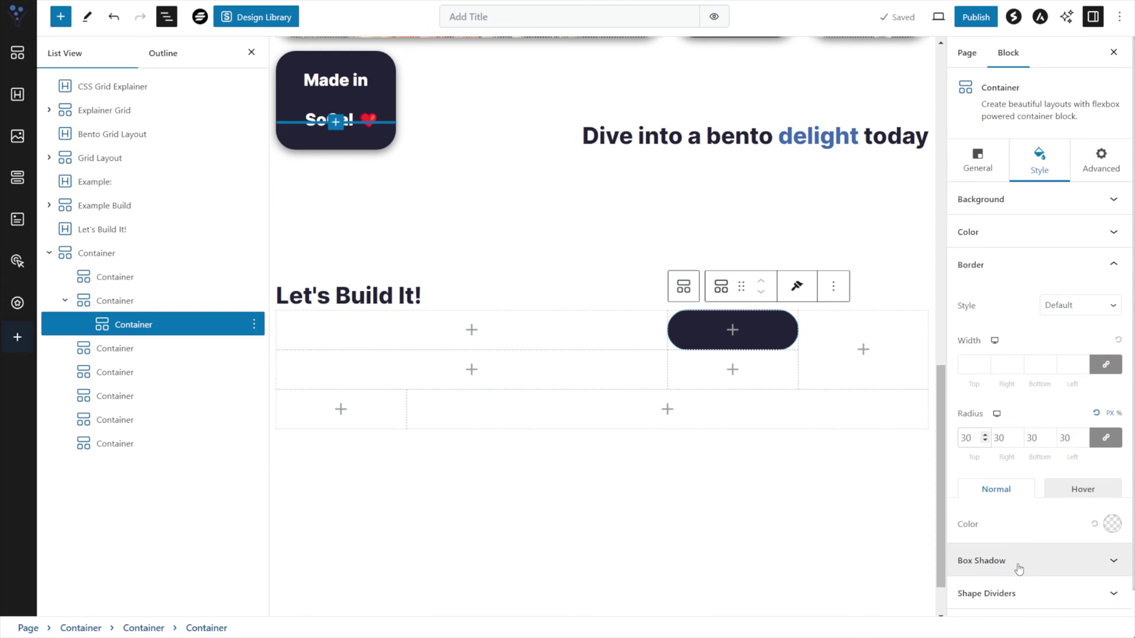
- Give the dark cell the third box-shadow preset and a 150 px minimum height
click(1019, 567)
click(1000, 504)
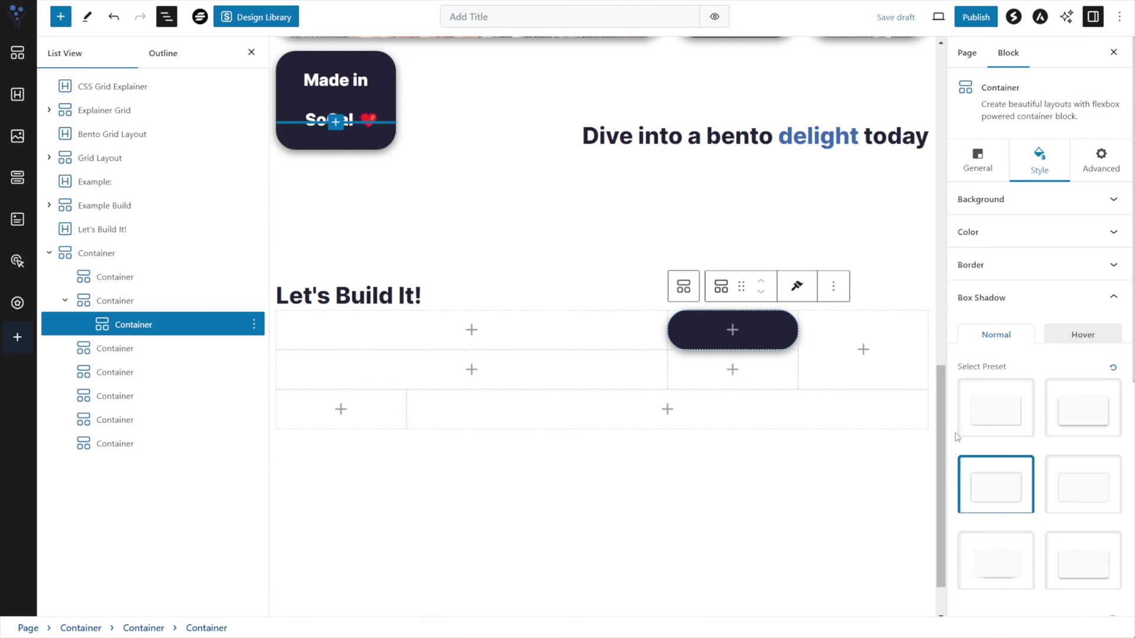
click(978, 168)
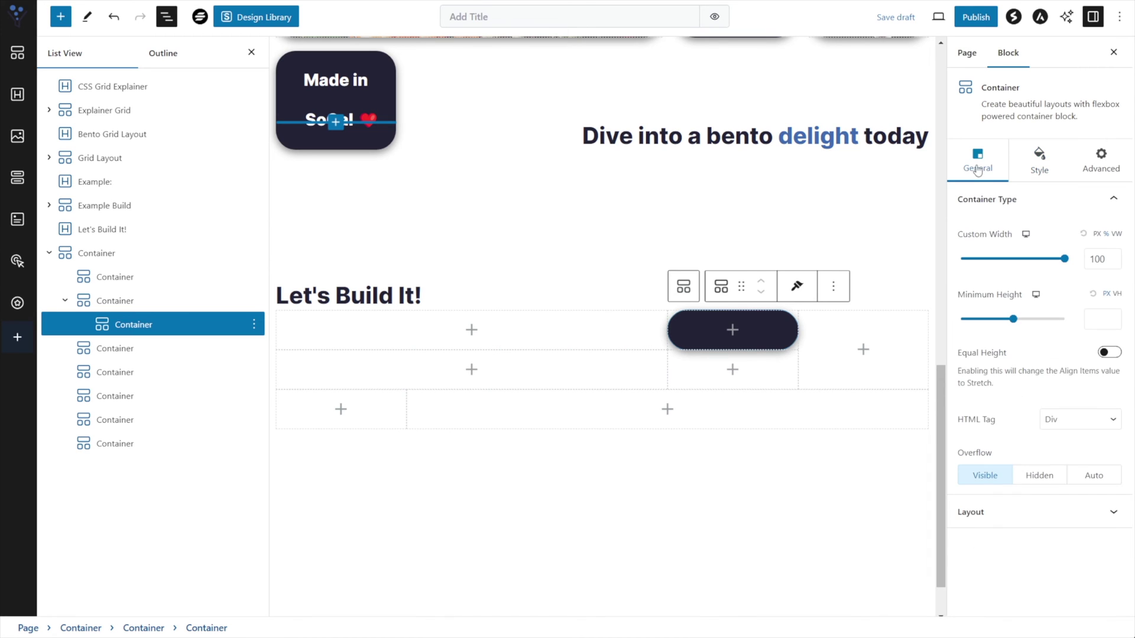
click(1107, 316)
text(150)
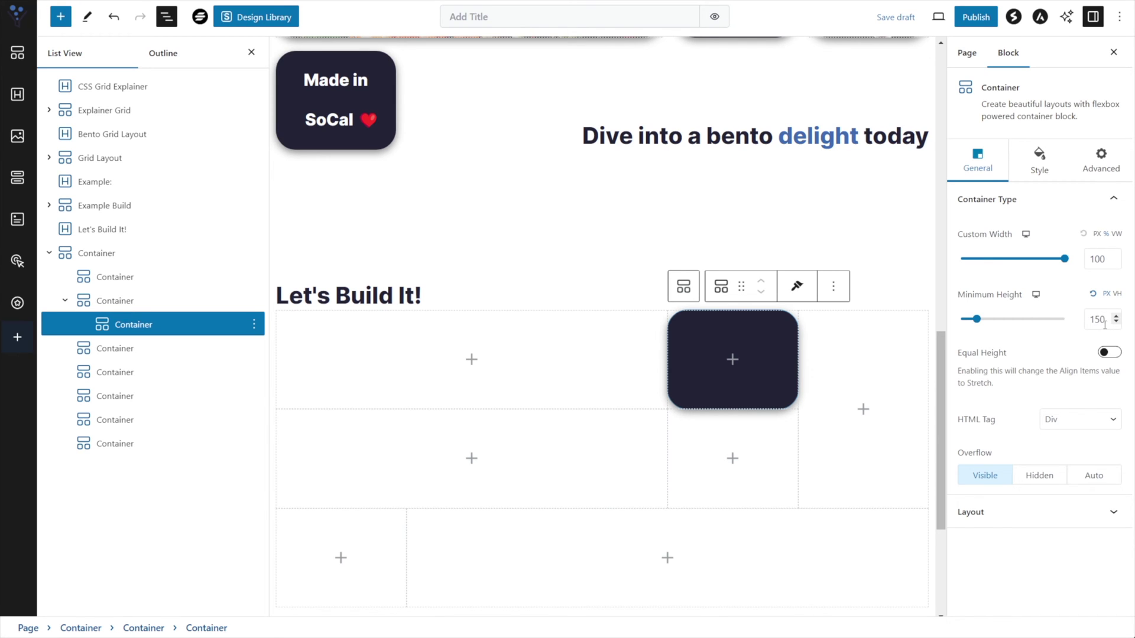
scroll(547, 425, down, 3)
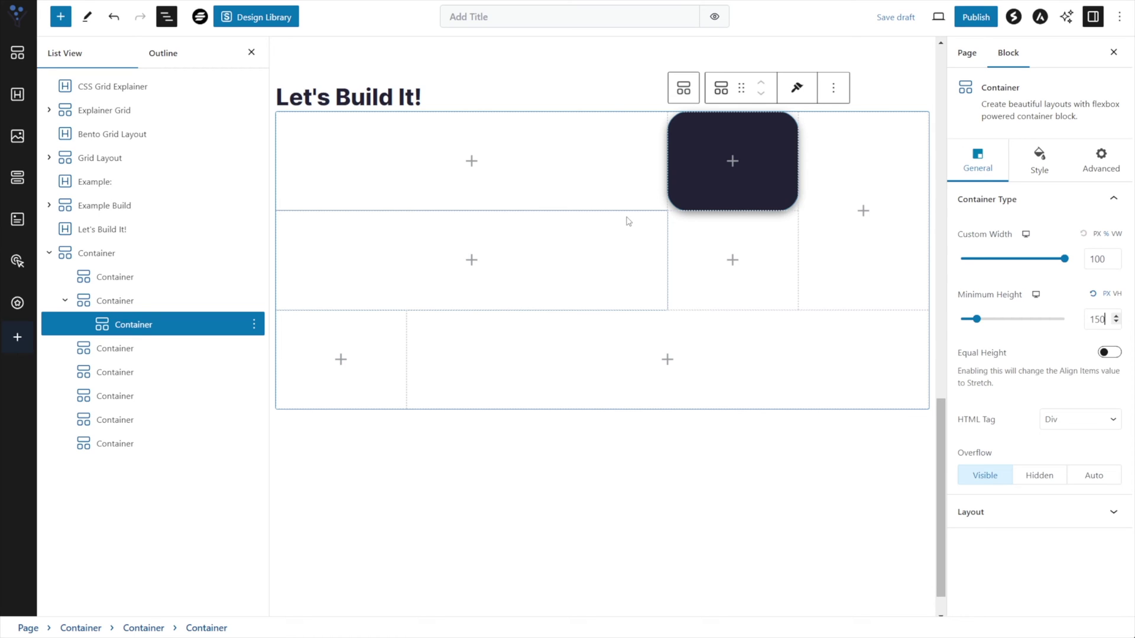
scroll(628, 221, up, 10)
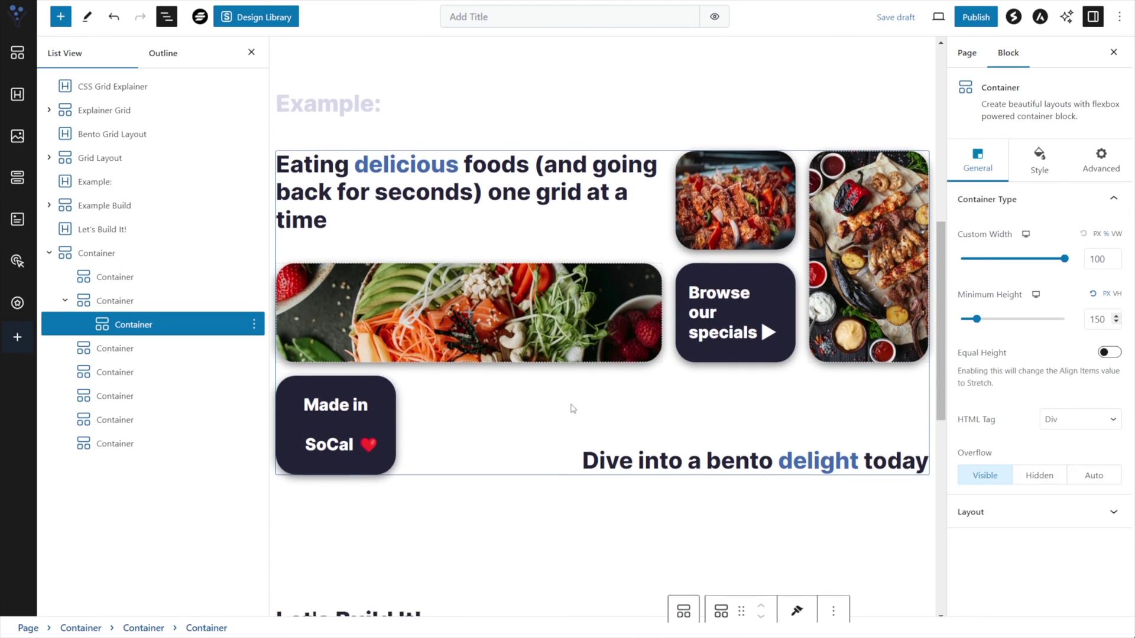
scroll(610, 418, down, 5)
scroll(610, 418, down, 1)
click(834, 220)
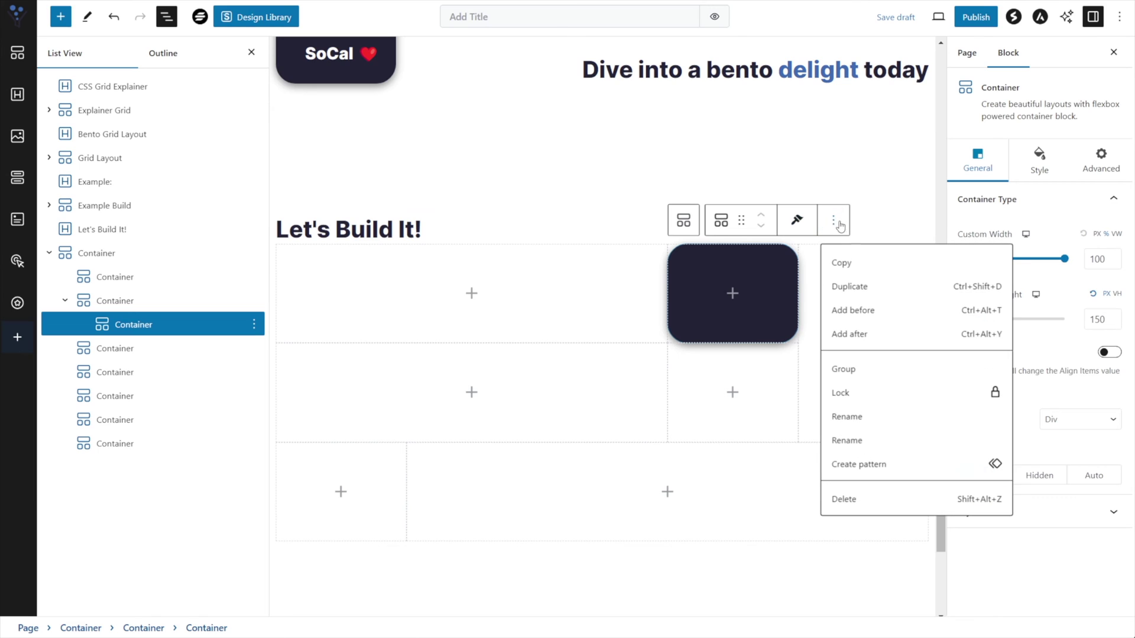
- Duplicate the dark cell and move the copy into the bottom-left grid cell
click(844, 285)
scroll(730, 372, down, 3)
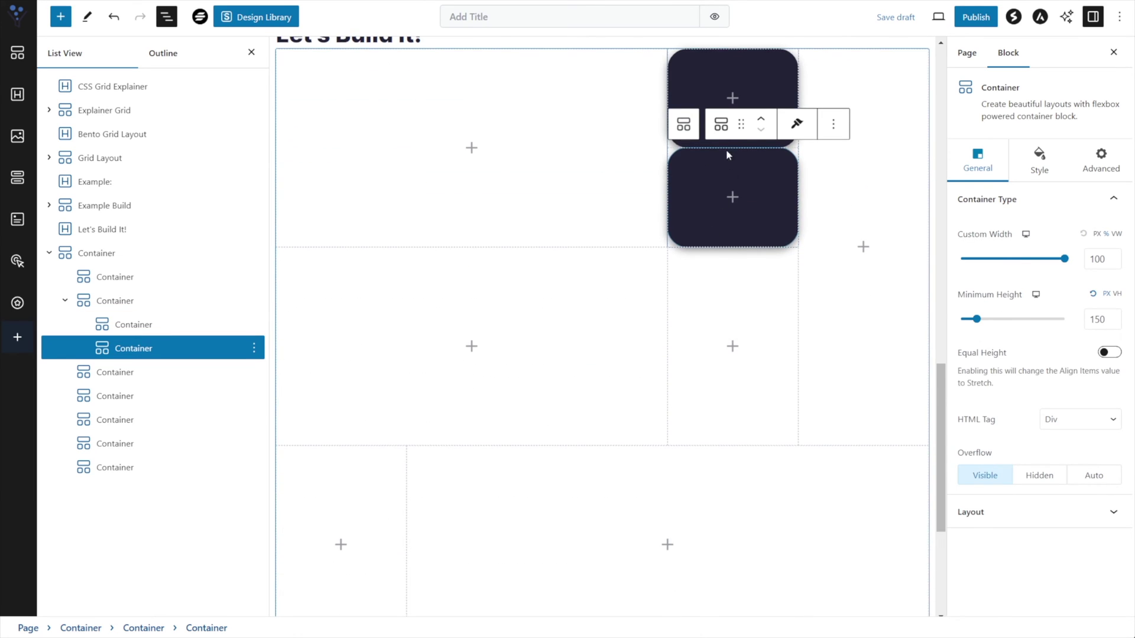
drag(732, 129, 341, 270)
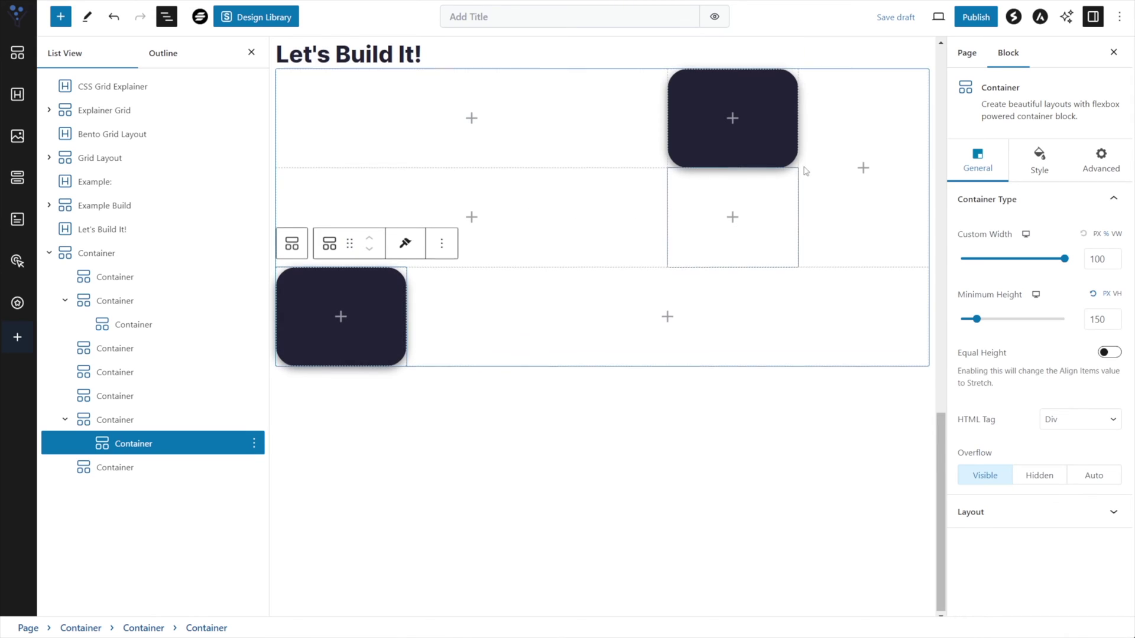
- Duplicate the top dark cell again and move the copy into the middle-right cell
click(767, 104)
click(834, 207)
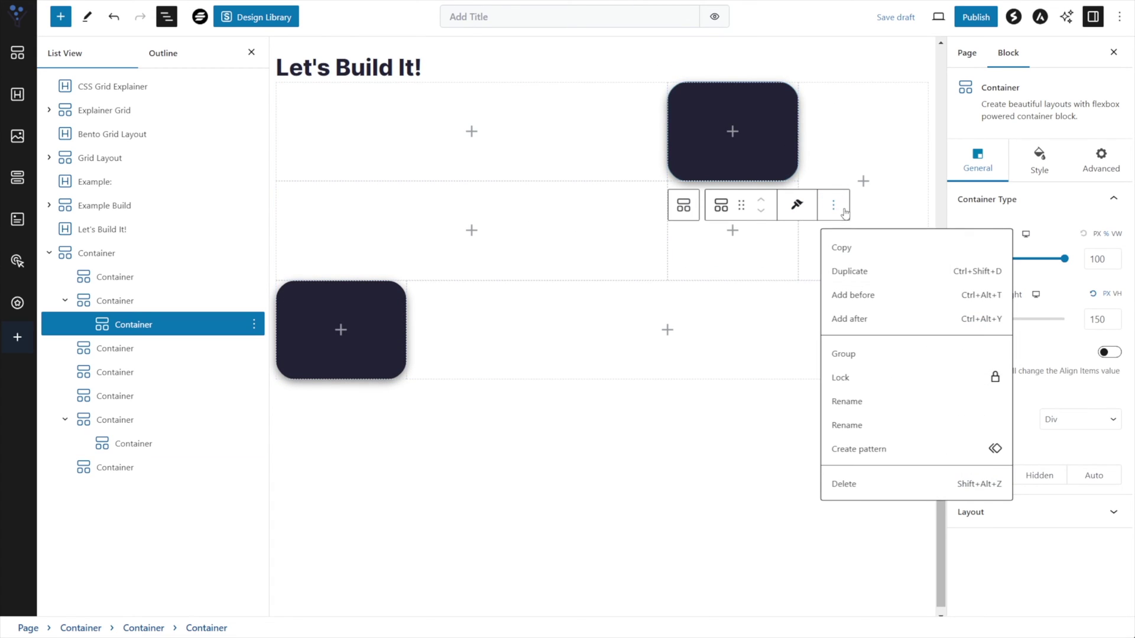
click(857, 271)
scroll(773, 184, up, 2)
drag(741, 256, 722, 319)
scroll(765, 223, up, 3)
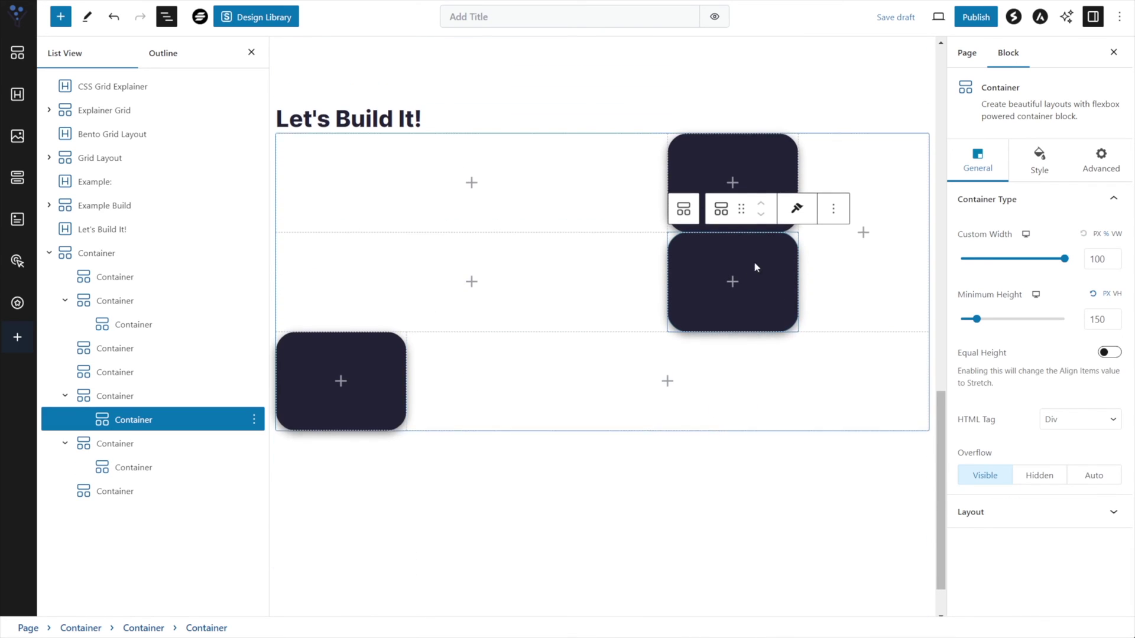
- Review the grid with the two dark copies, then reselect the top dark cell
click(774, 570)
scroll(788, 363, up, 8)
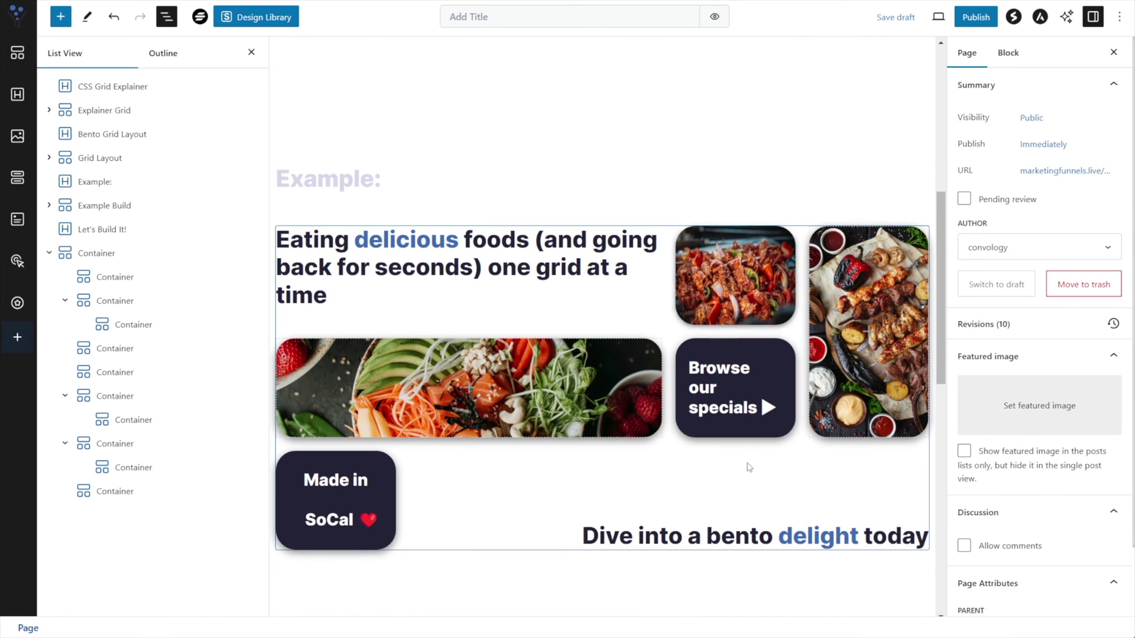
scroll(590, 542, down, 5)
scroll(689, 418, down, 1)
scroll(704, 380, up, 3)
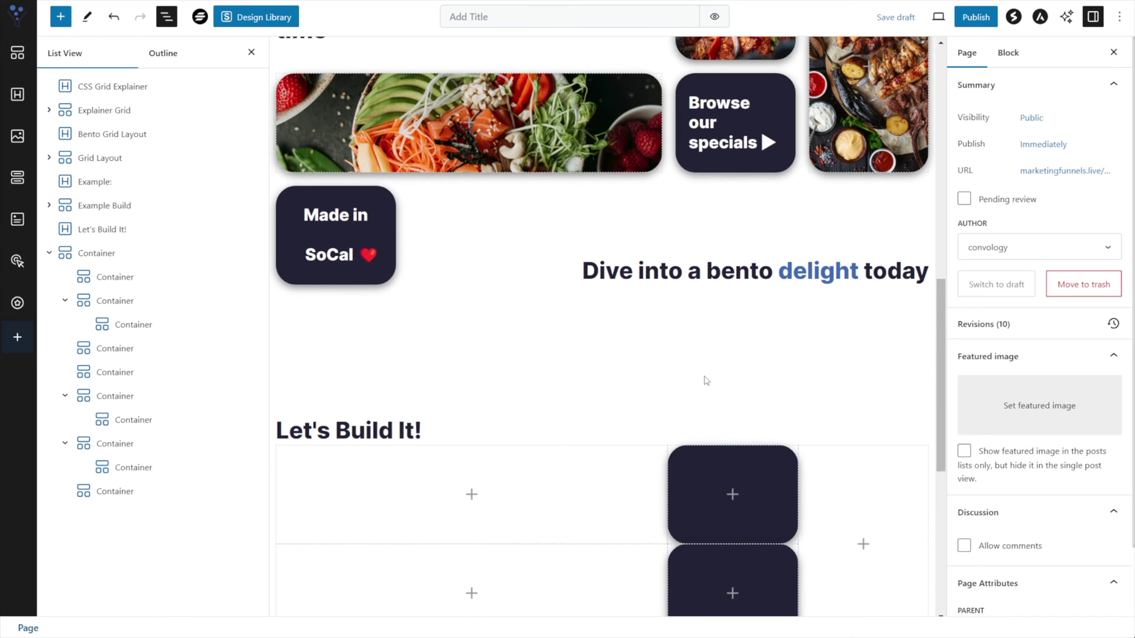
scroll(782, 299, up, 2)
scroll(770, 324, down, 3)
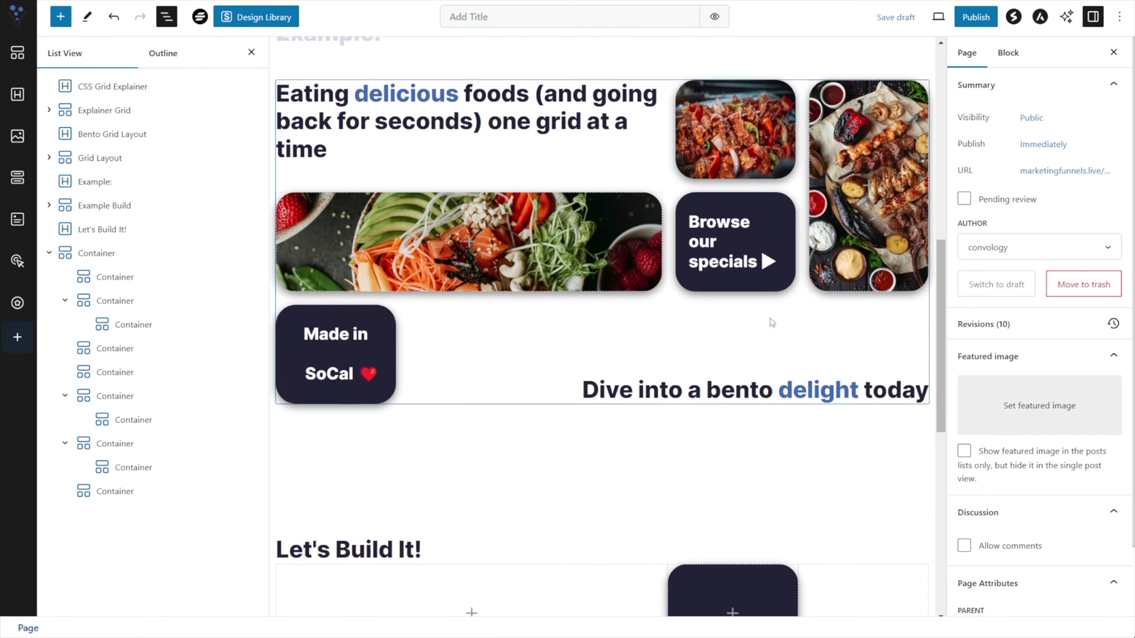
scroll(779, 376, down, 2)
click(732, 299)
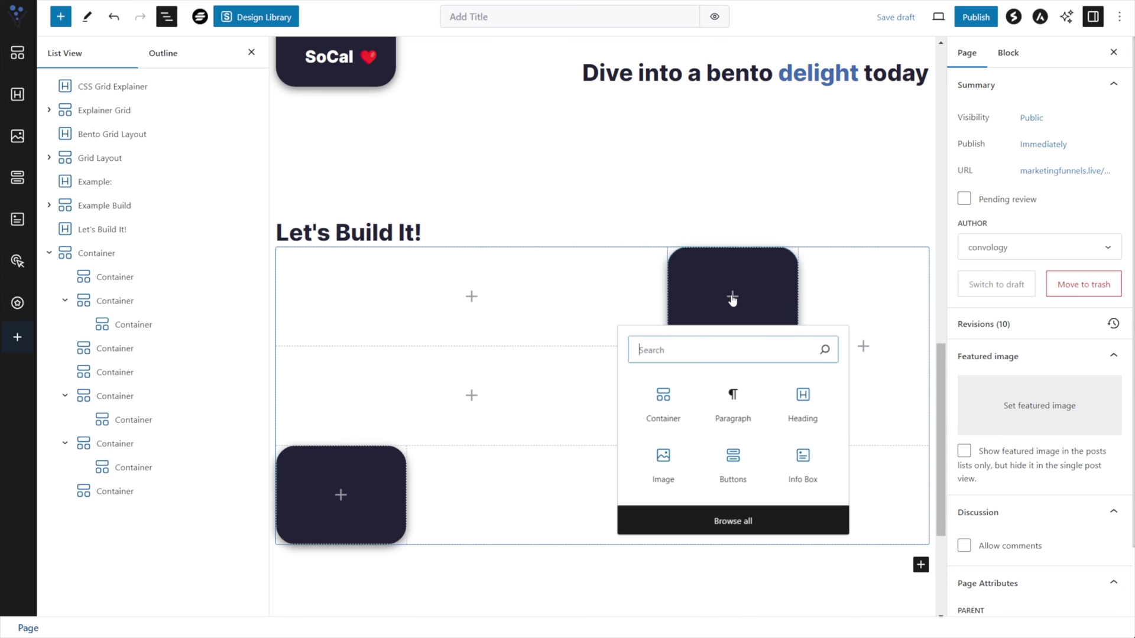
click(722, 287)
scroll(722, 286, up, 5)
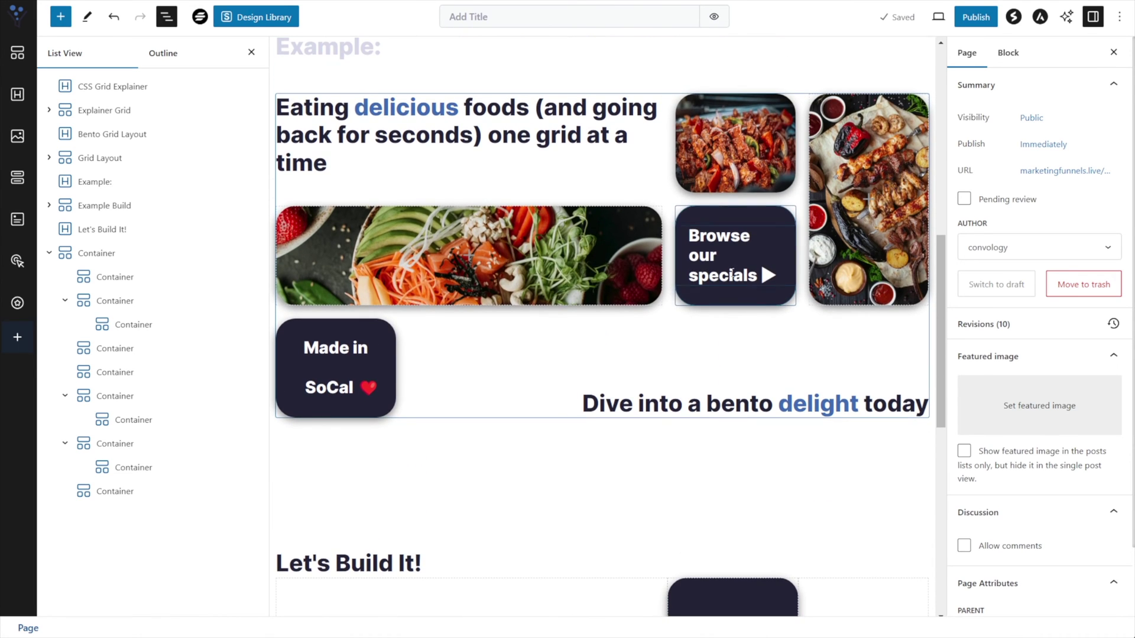
scroll(732, 191, down, 3)
click(748, 402)
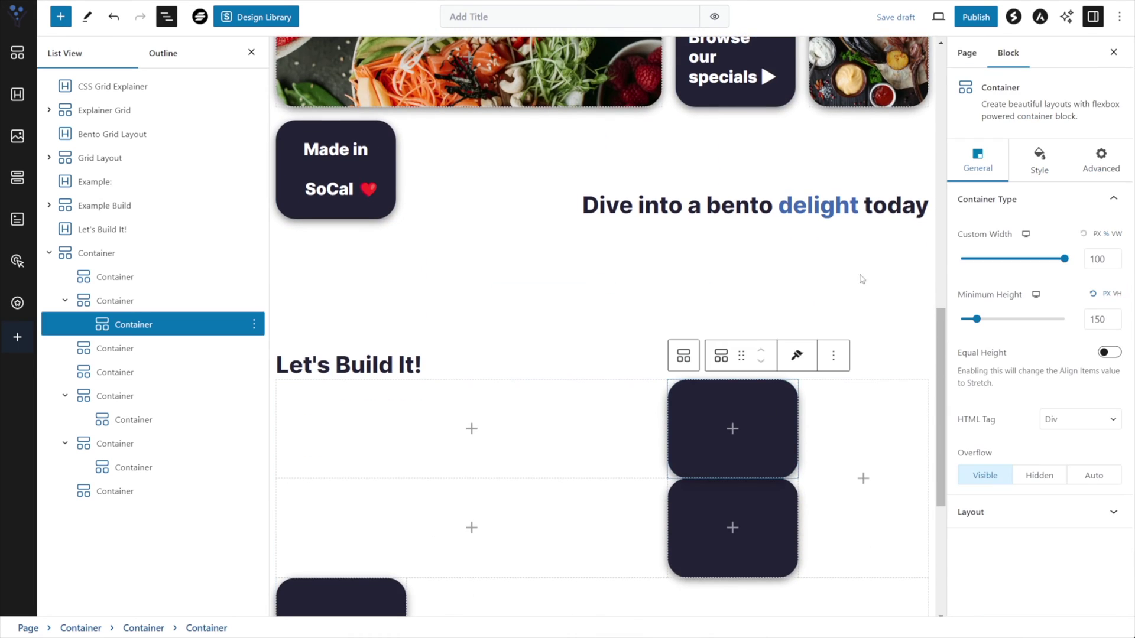
scroll(956, 151, up, 4)
scroll(977, 193, down, 4)
click(1037, 163)
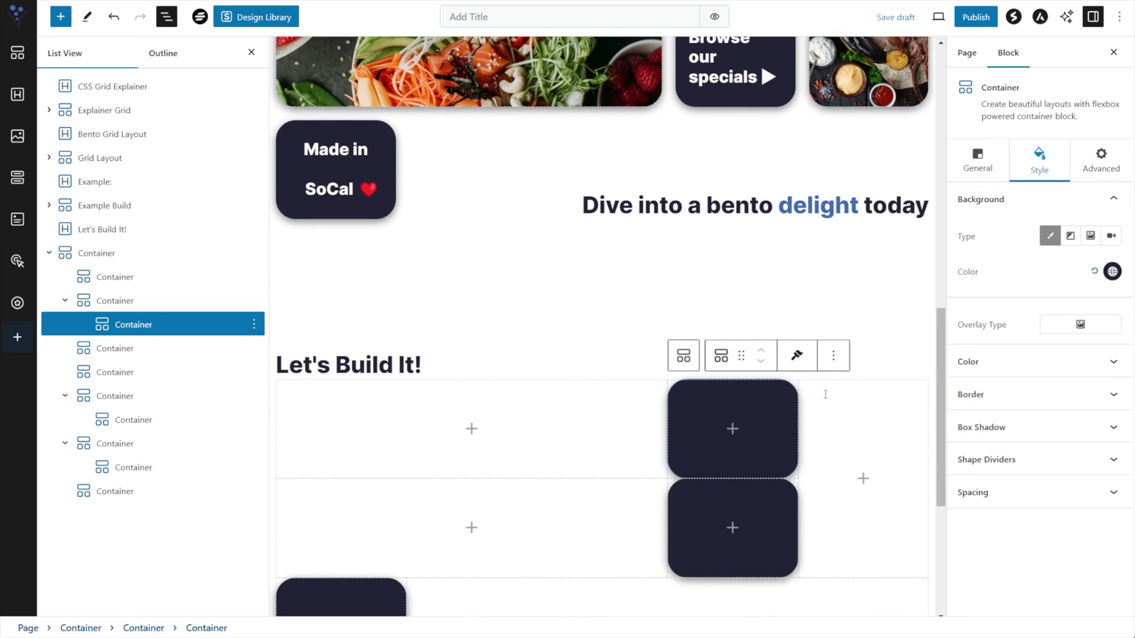
- Set the top dark cell's background to the stacked donuts image
click(1090, 236)
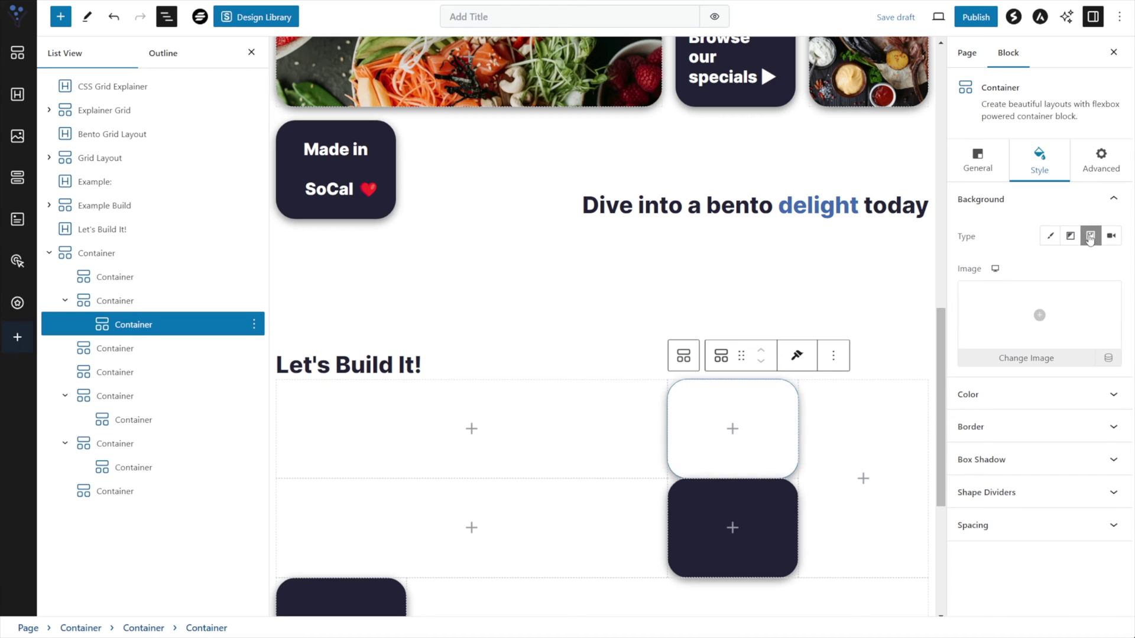
click(1038, 361)
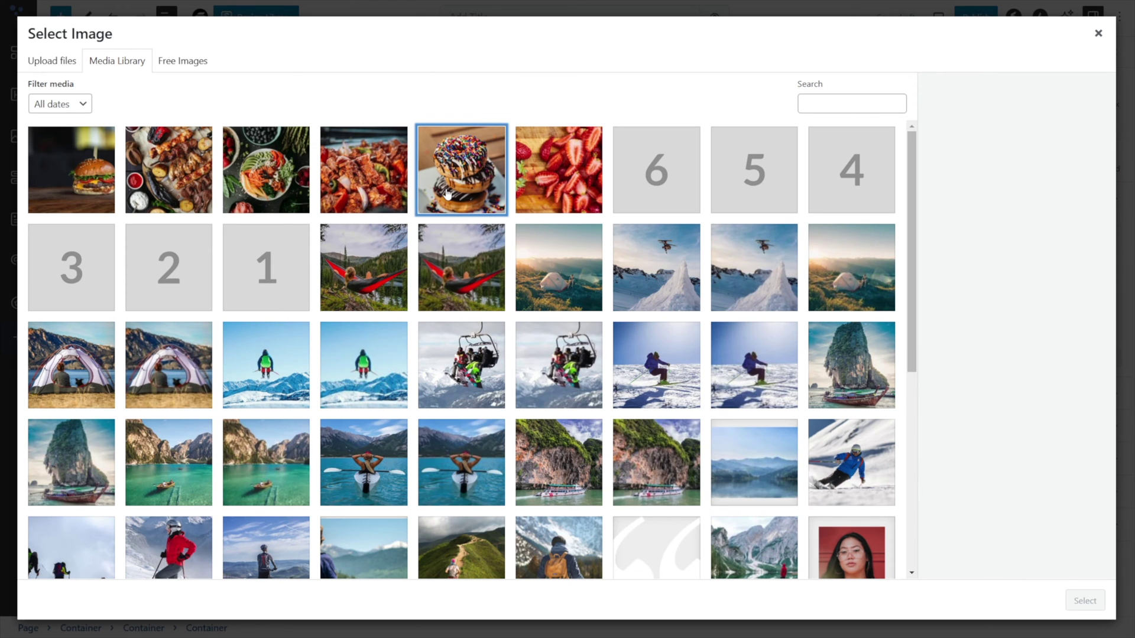
click(461, 210)
click(1085, 600)
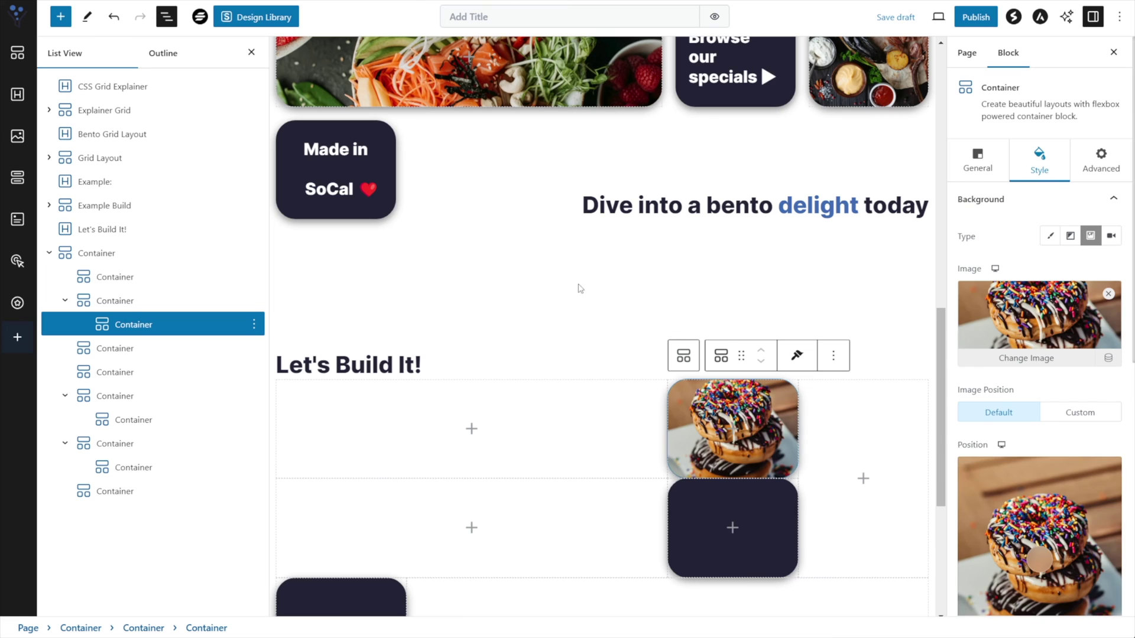
- Compare the grid with the example and select the bottom-left dark cell
click(597, 365)
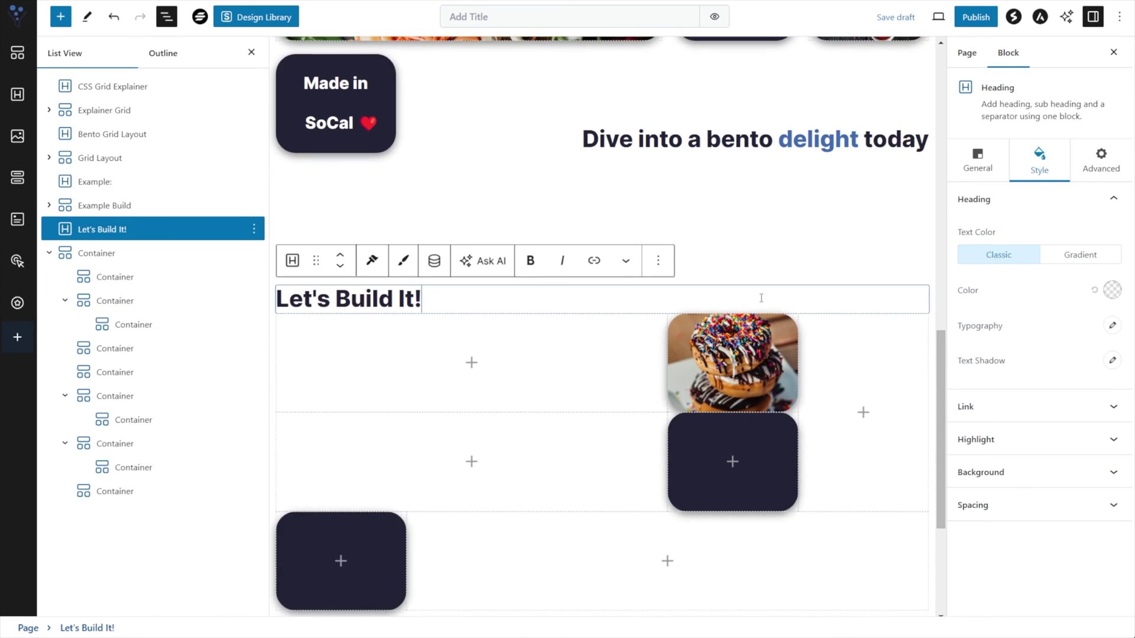
scroll(733, 402, up, 5)
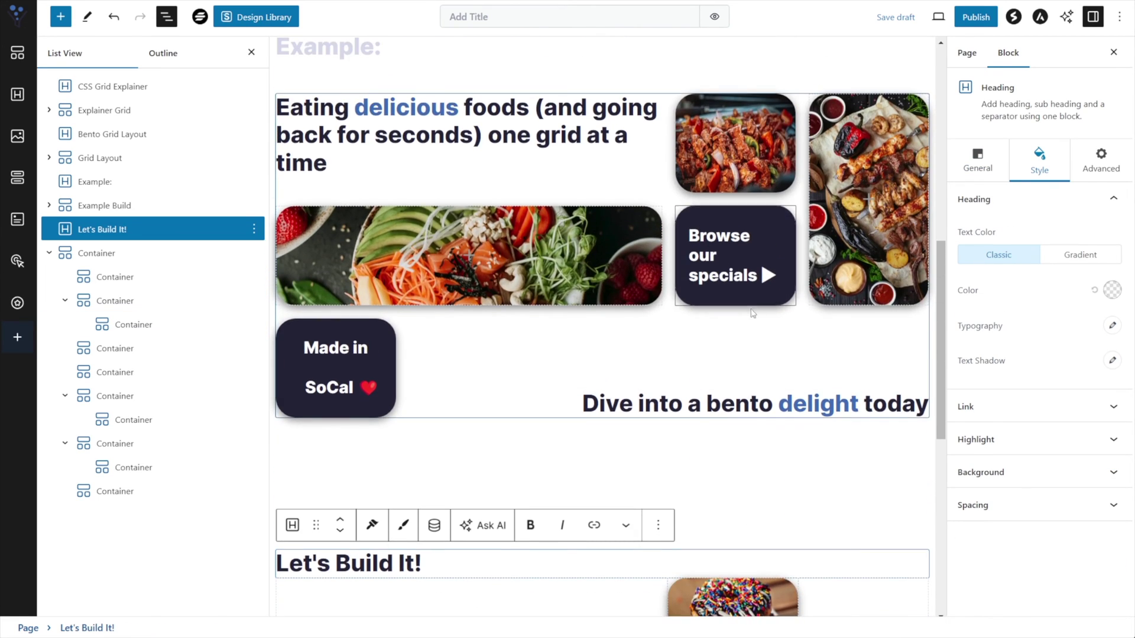
scroll(744, 532, down, 4)
scroll(744, 538, down, 2)
scroll(746, 367, up, 4)
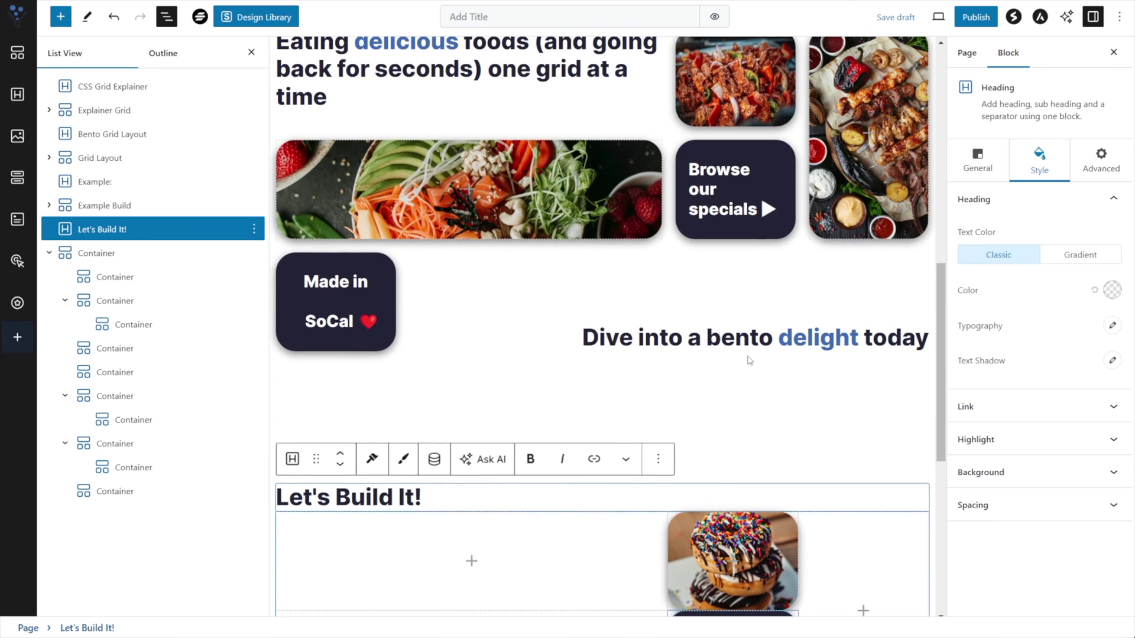
scroll(380, 421, up, 2)
scroll(381, 421, down, 7)
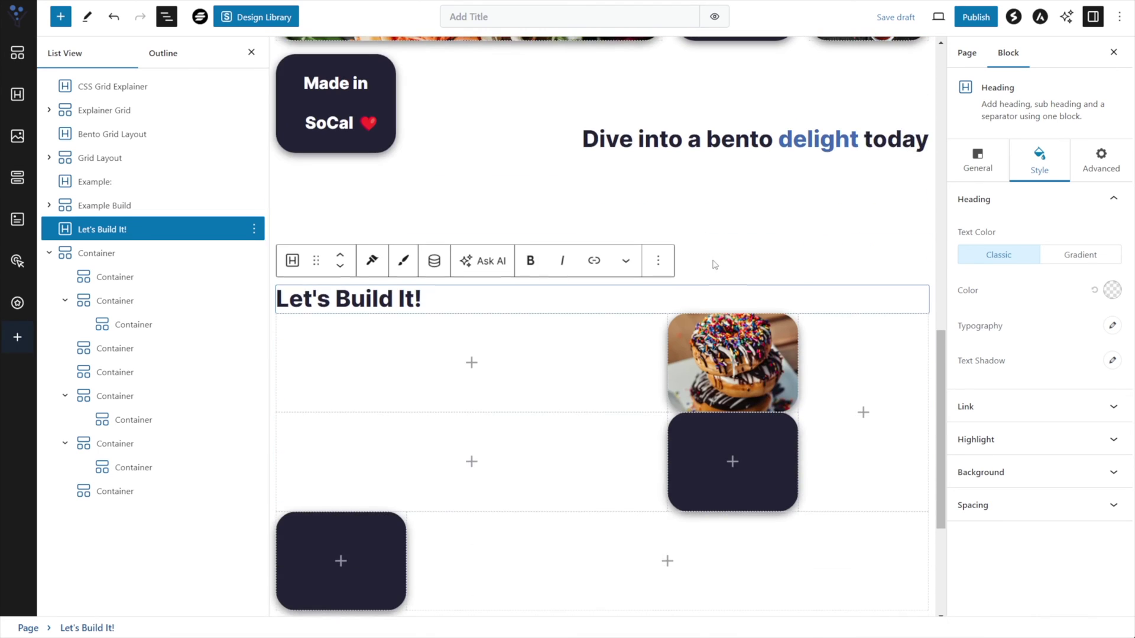
click(368, 405)
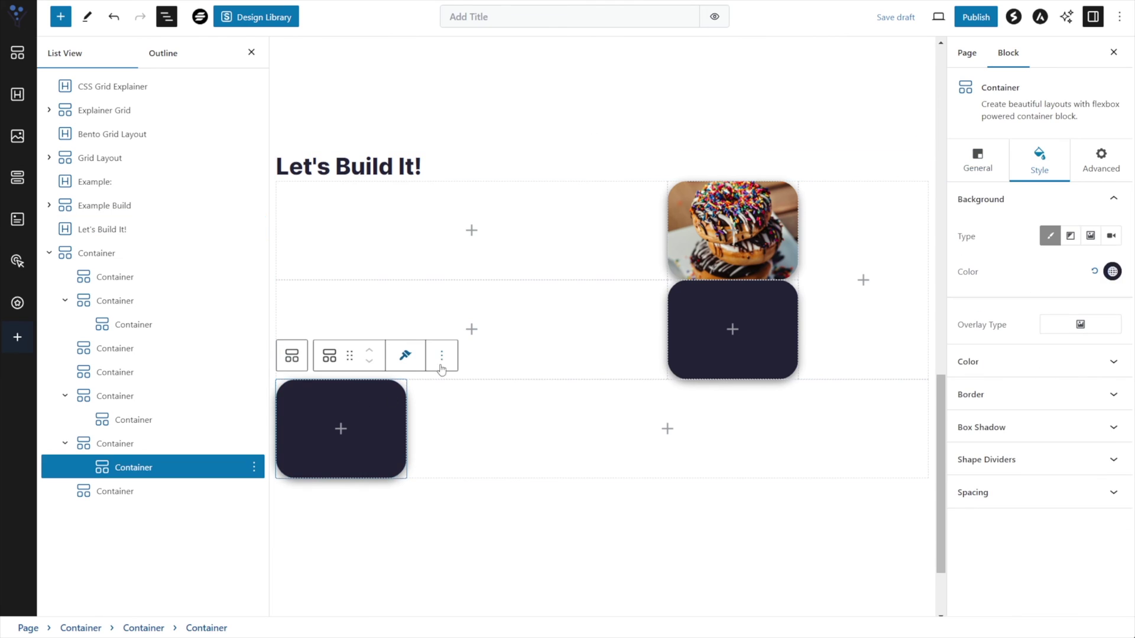
- Duplicate the bottom-left dark cell and move the copy into the wide middle-left cell
click(442, 355)
key(ctrl+shift+d)
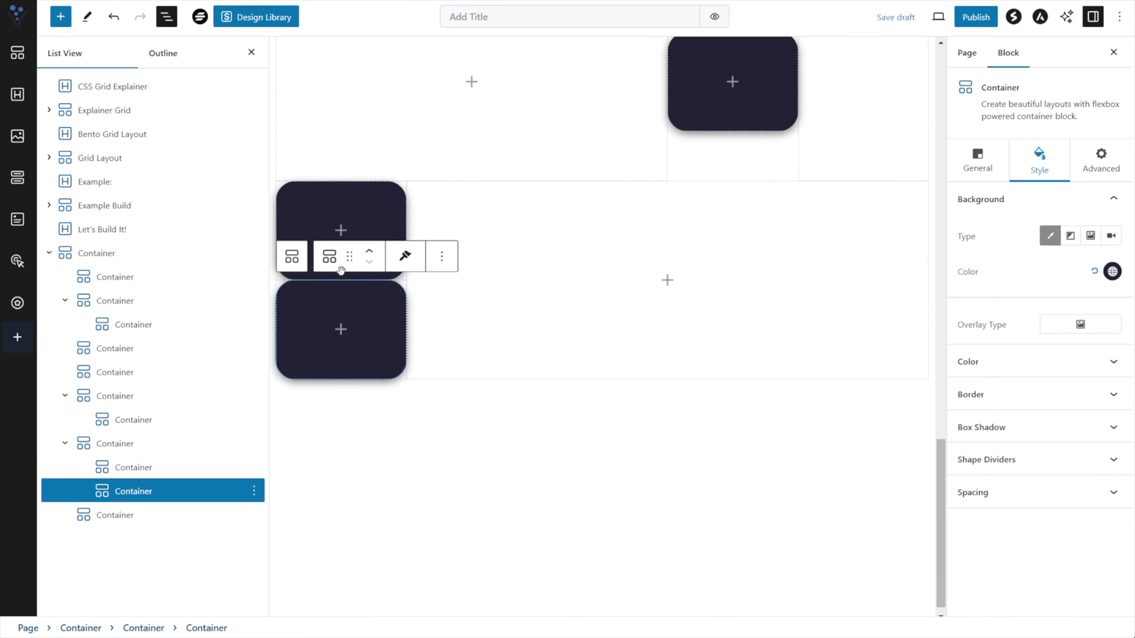
drag(350, 256, 466, 224)
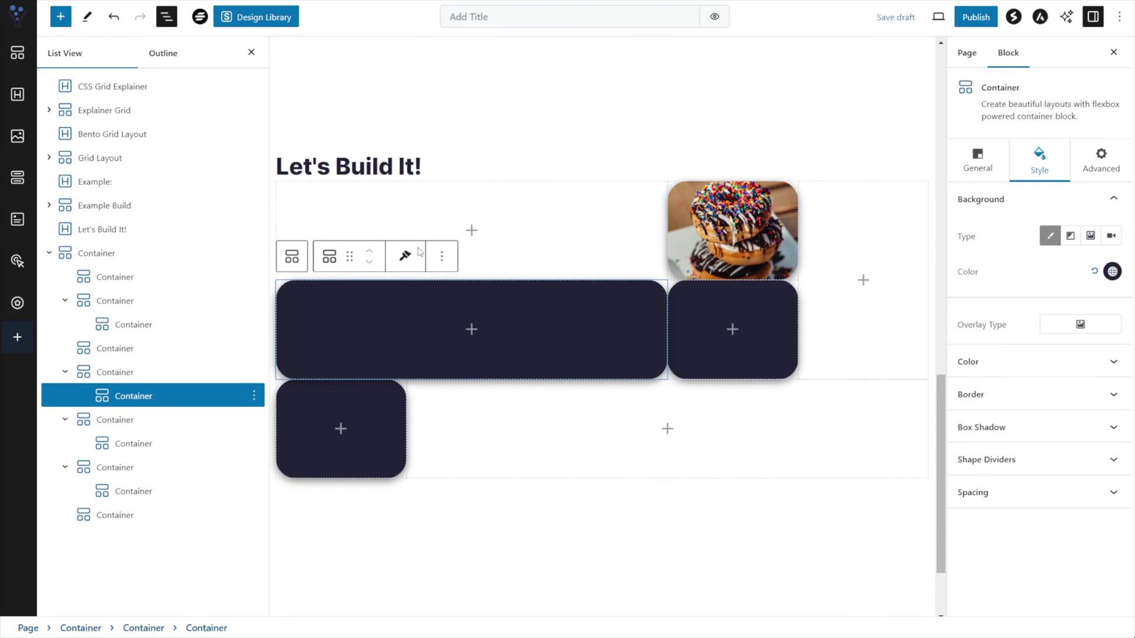
- Duplicate the wide dark cell, move the copy into the top-right cell, and reselect it
click(444, 260)
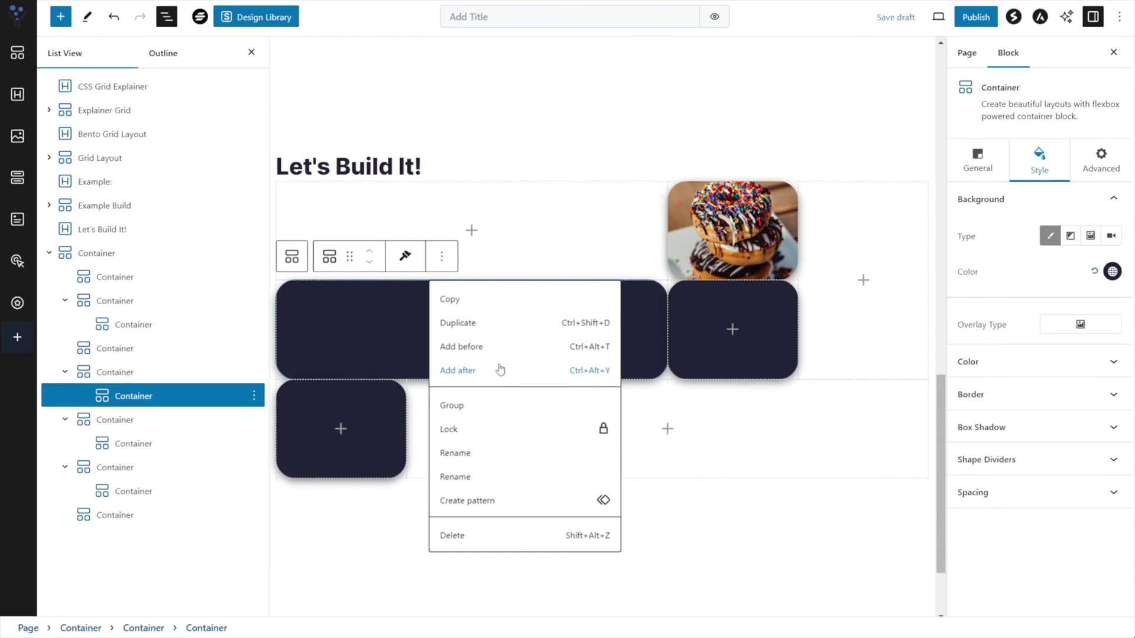
click(470, 325)
scroll(483, 395, down, 3)
drag(350, 257, 869, 223)
scroll(871, 540, up, 5)
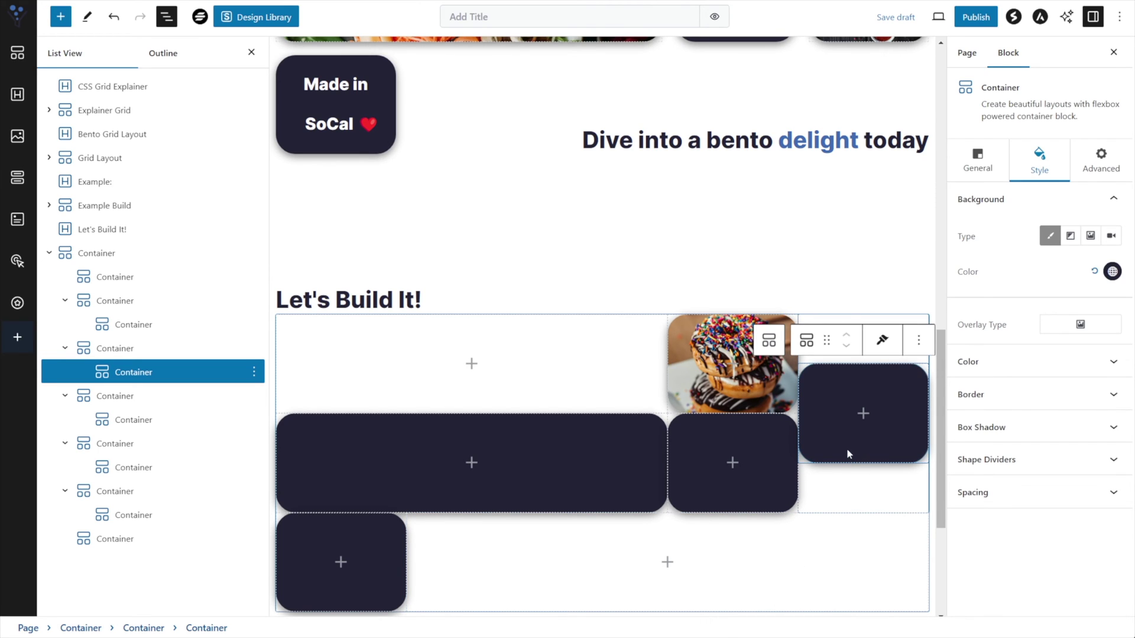
click(105, 350)
click(844, 324)
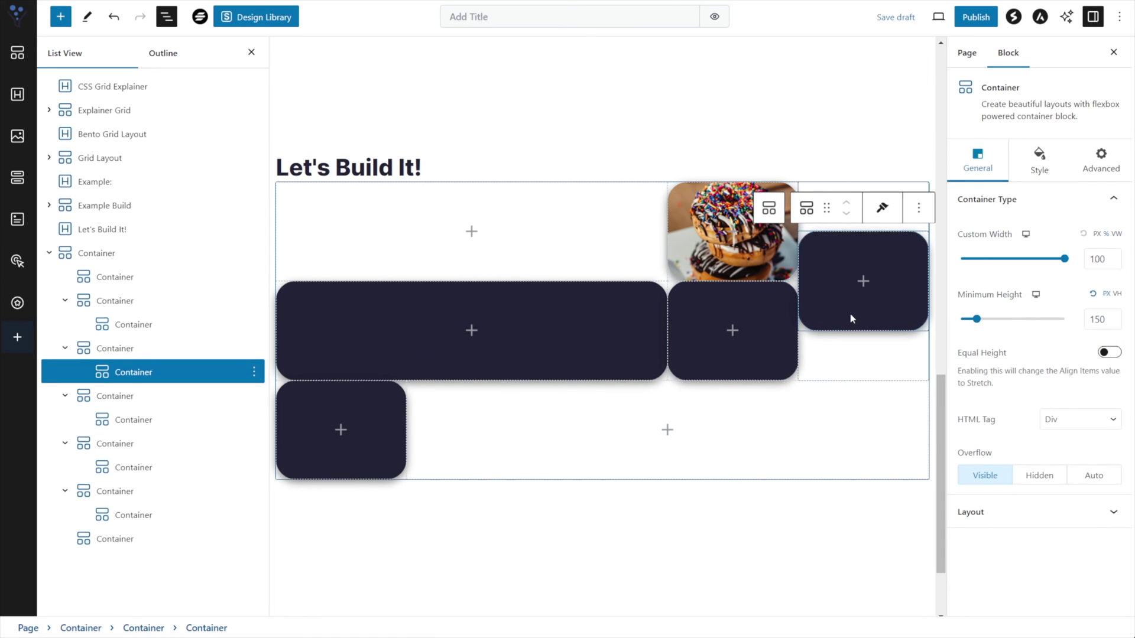
- Clear the right-hand cell's minimum height value
double_click(1097, 319)
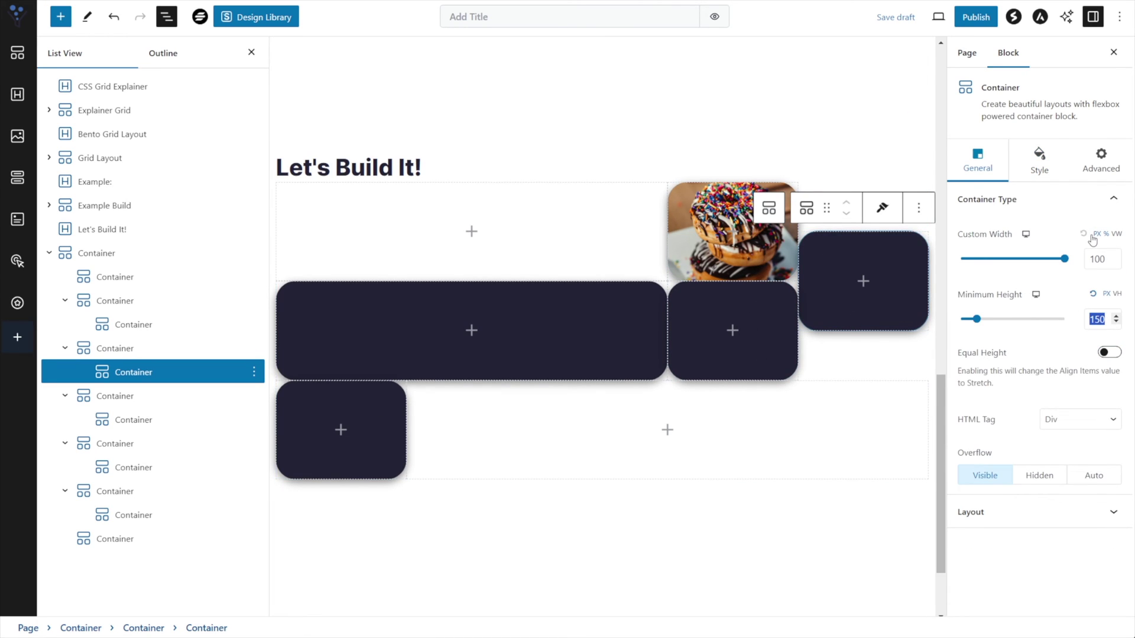
key(BackSpace)
scroll(761, 314, up, 8)
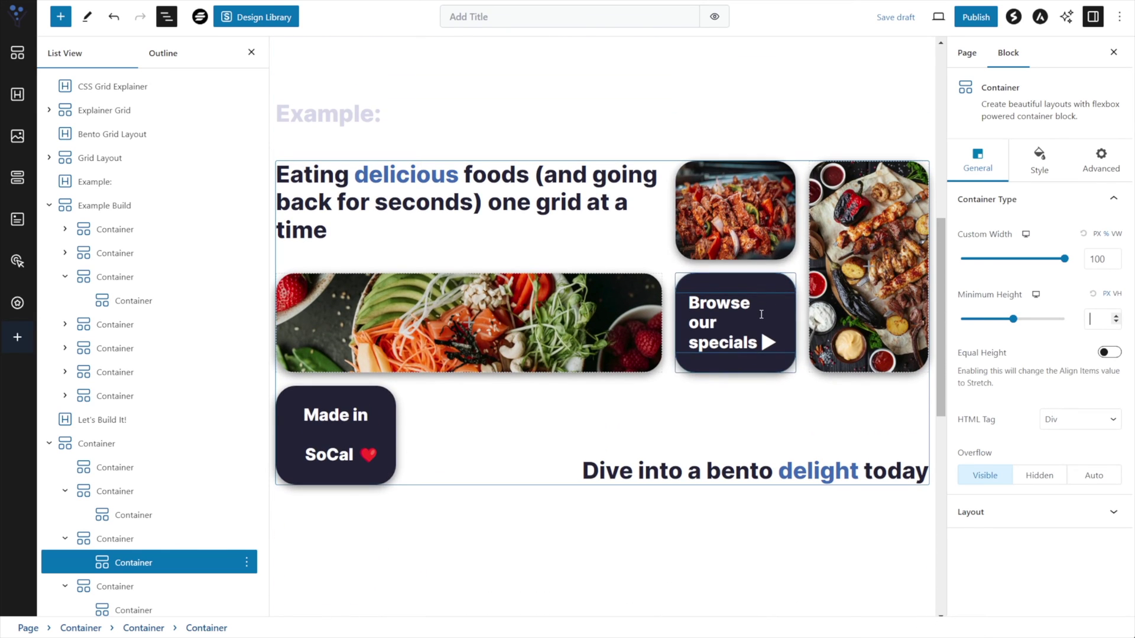
scroll(790, 311, down, 5)
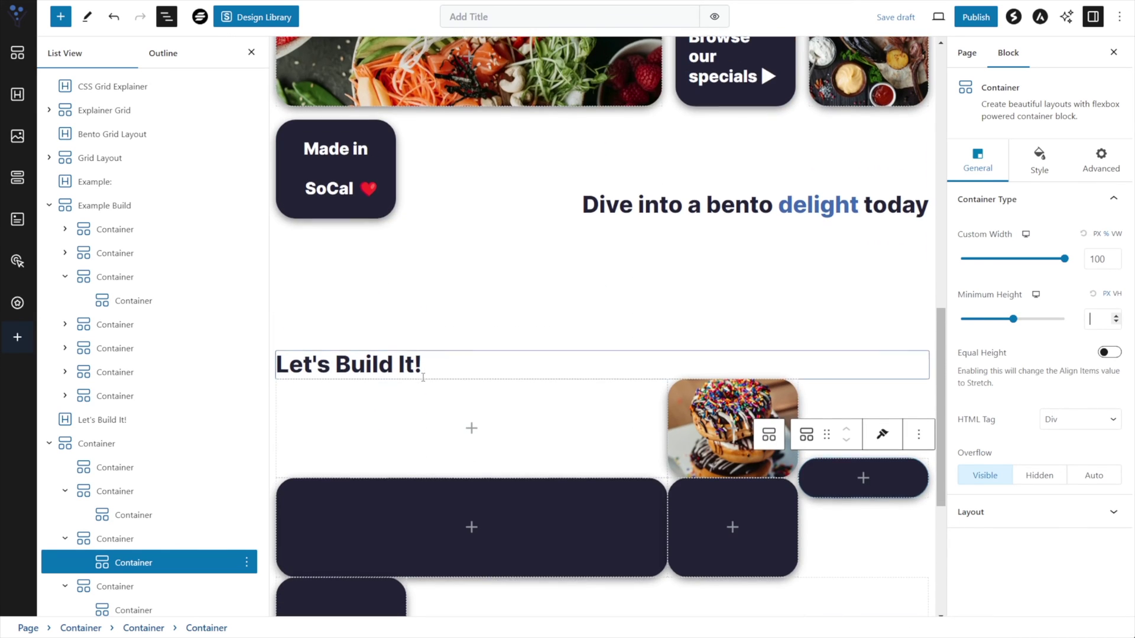
- Set the grid container's row gap and column gap to 20
click(90, 444)
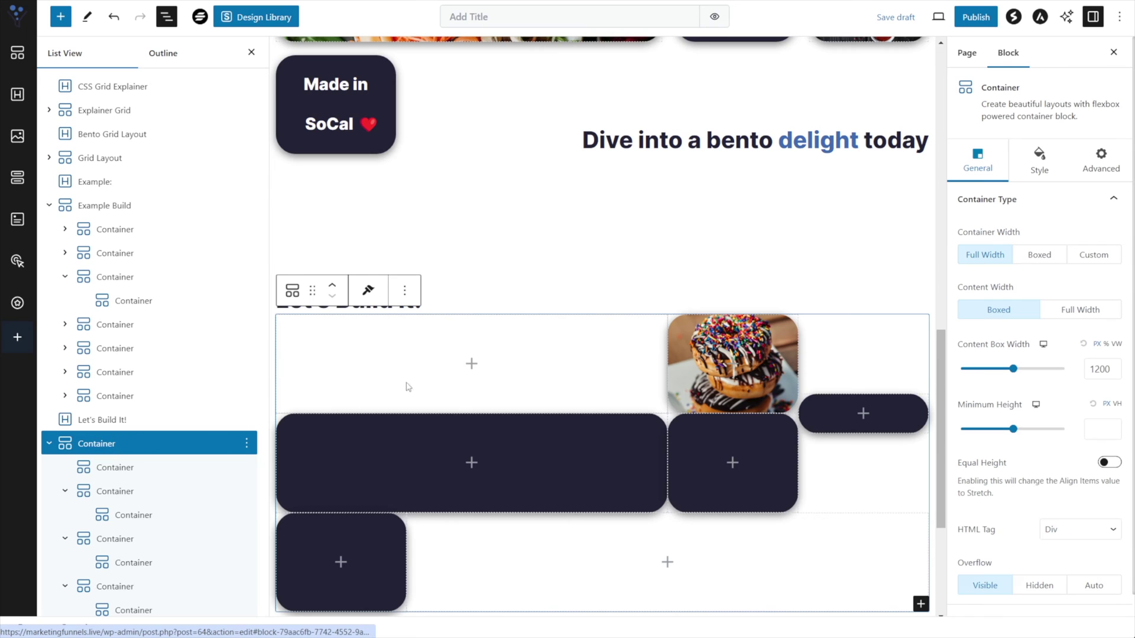
click(1040, 169)
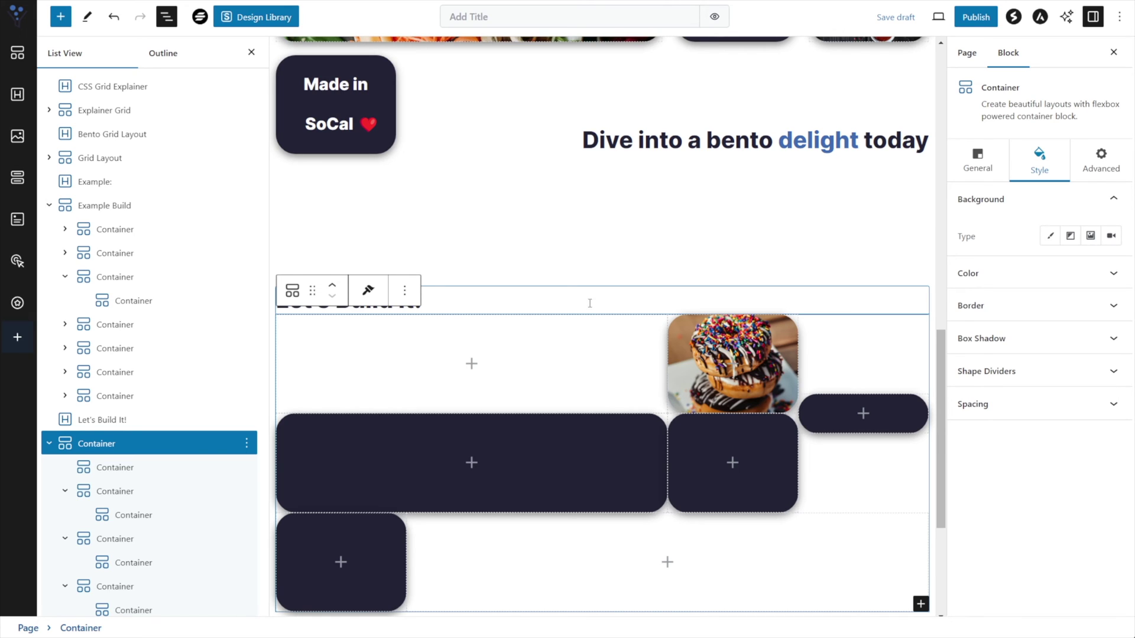
click(1002, 413)
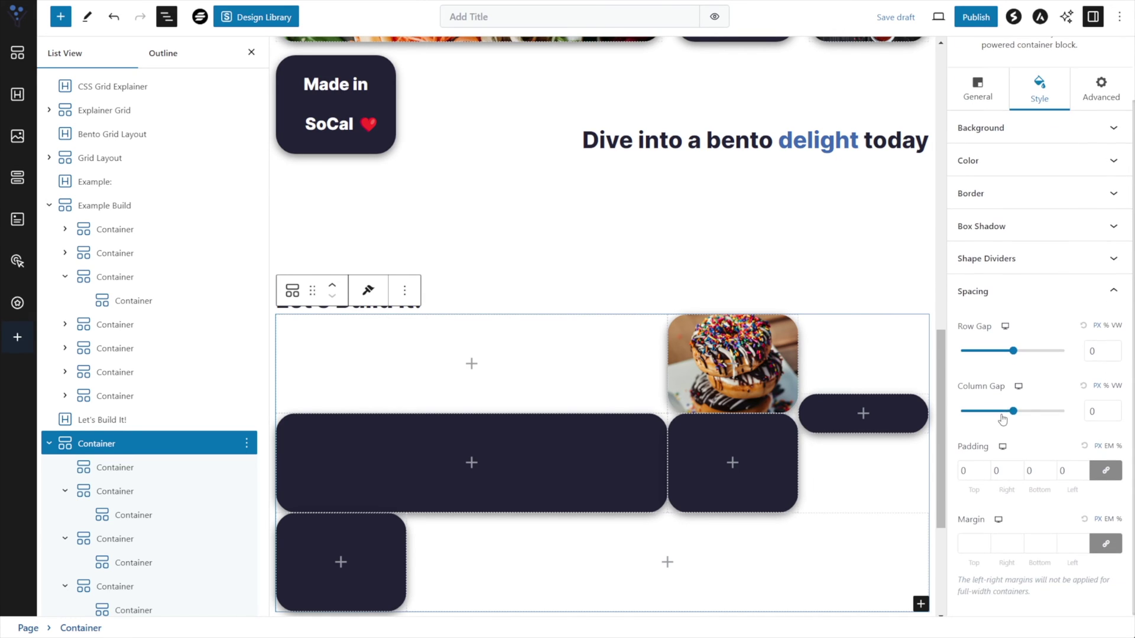
key(Tab)
text(20)
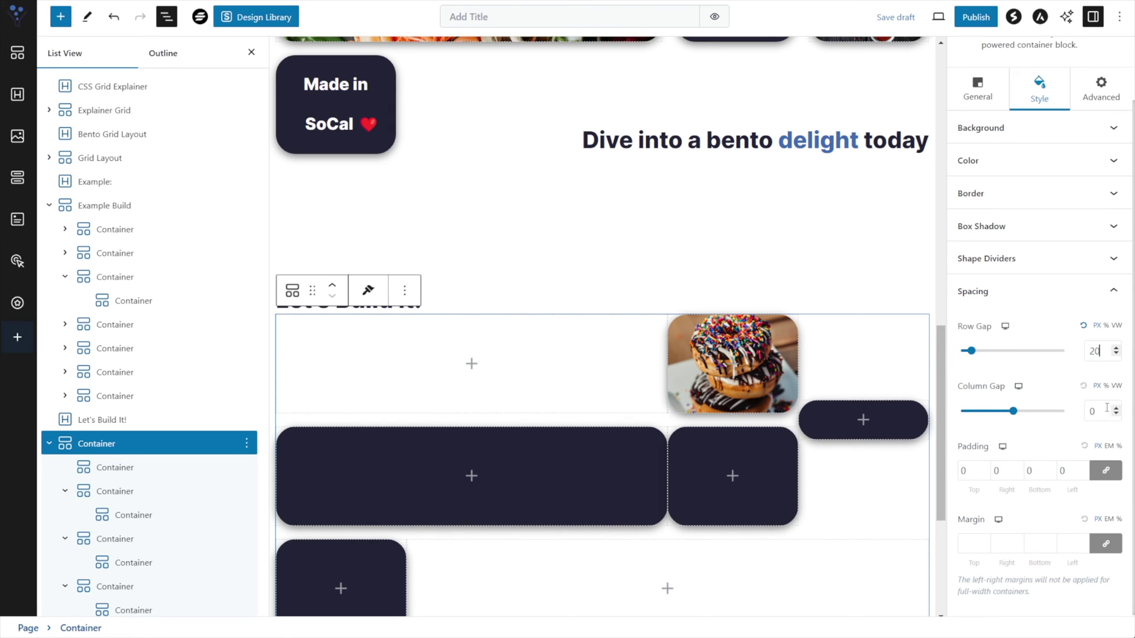
text(20)
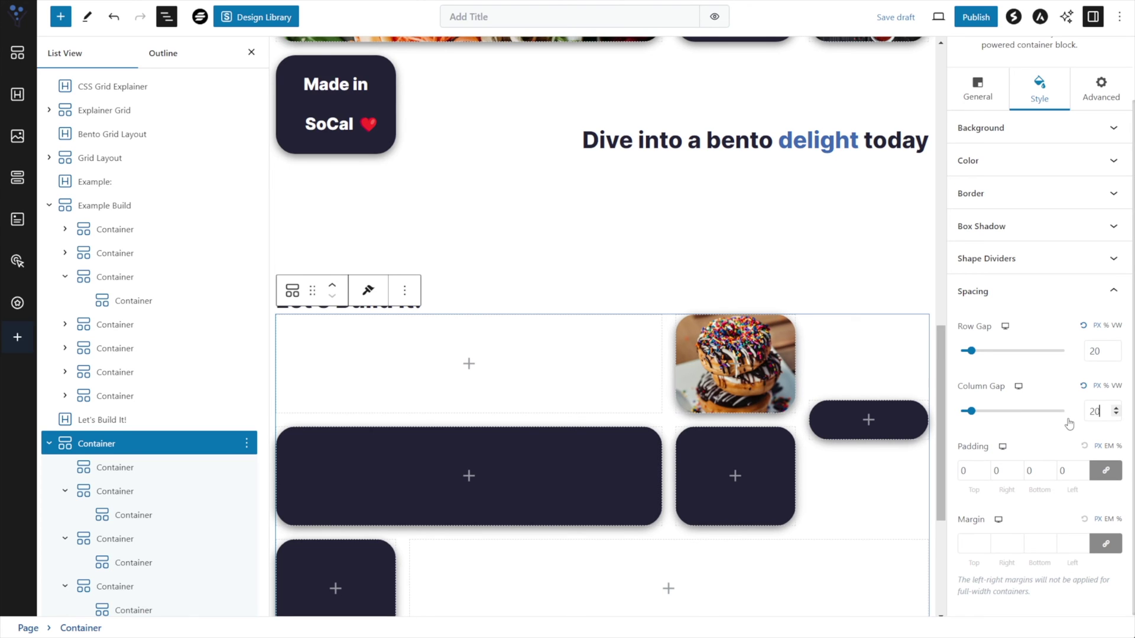
scroll(687, 352, down, 2)
scroll(710, 353, up, 6)
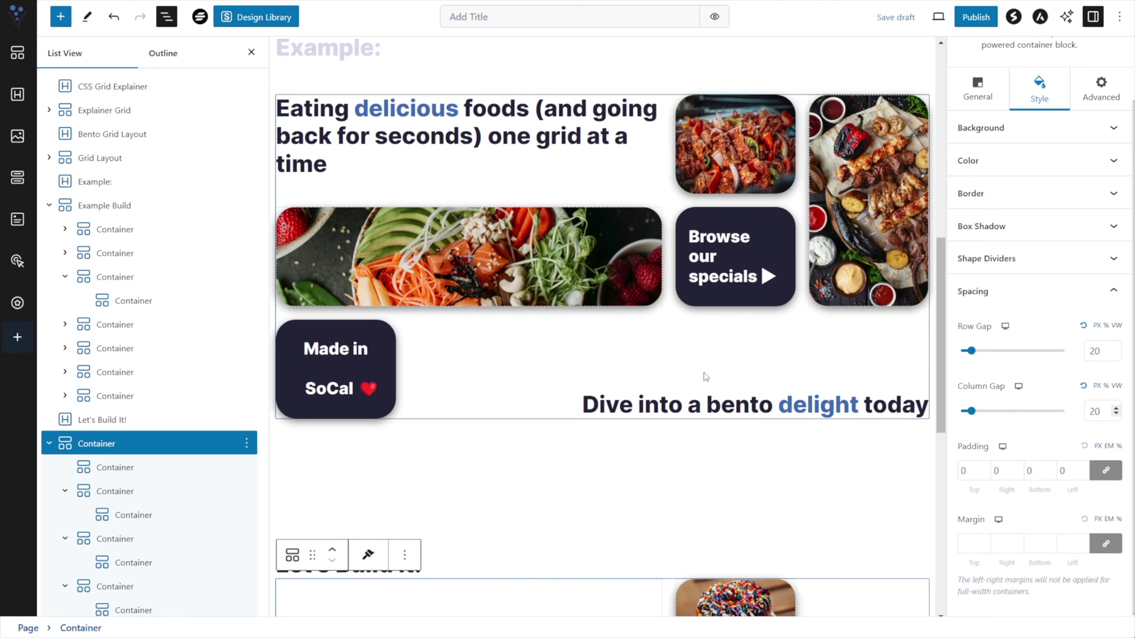
scroll(716, 352, down, 5)
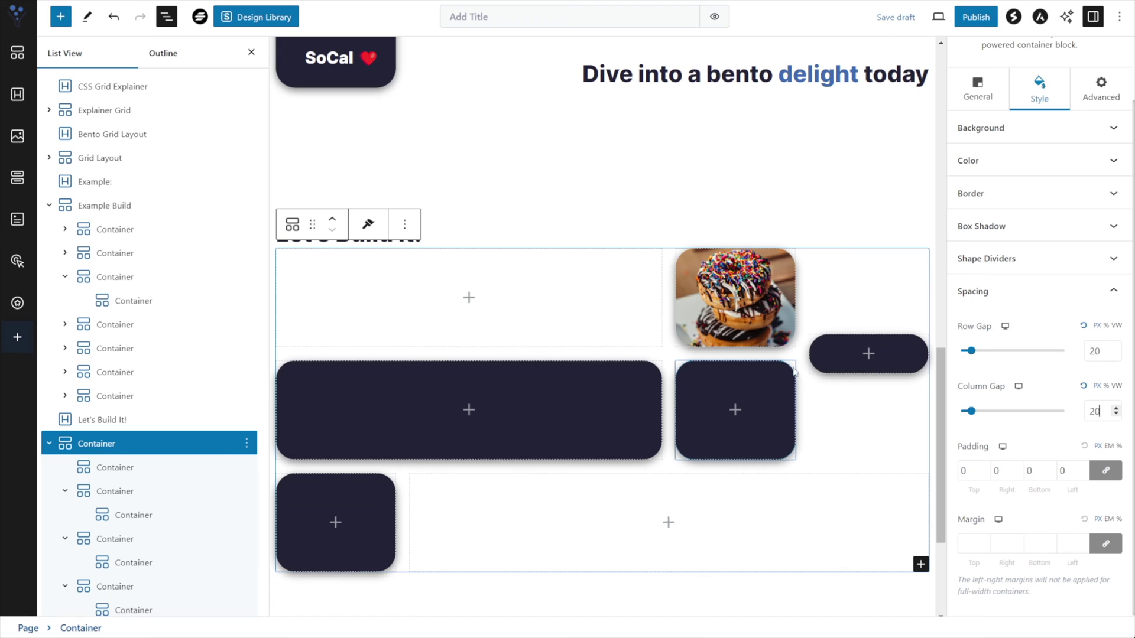
click(832, 358)
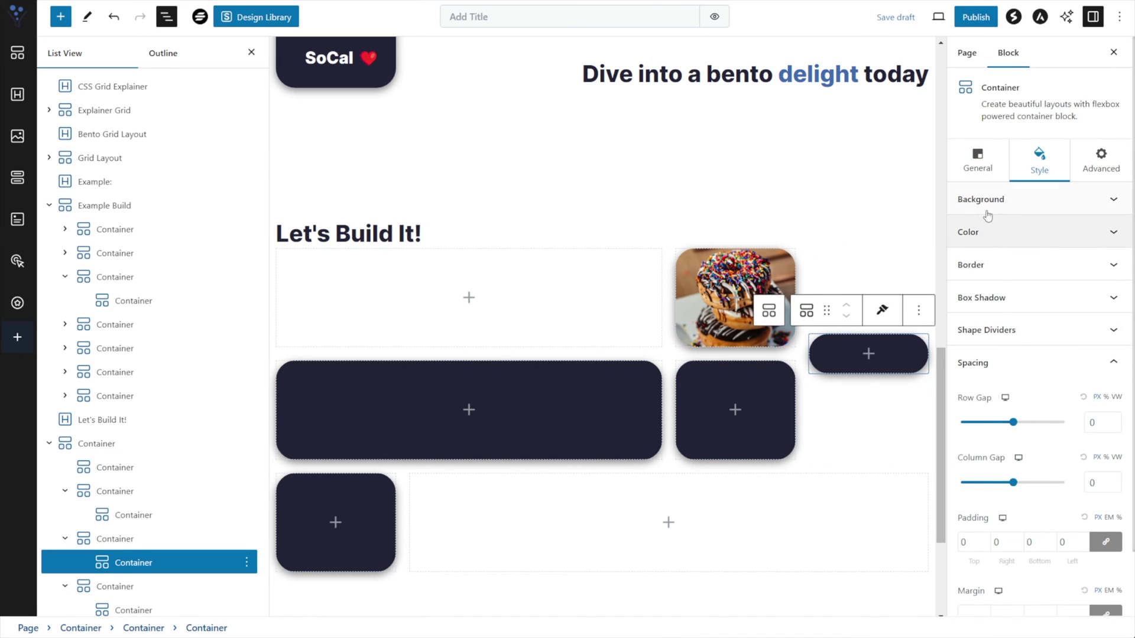
- Give the right-hand cell a 320 minimum height and the salad-bowl photo as background
click(979, 166)
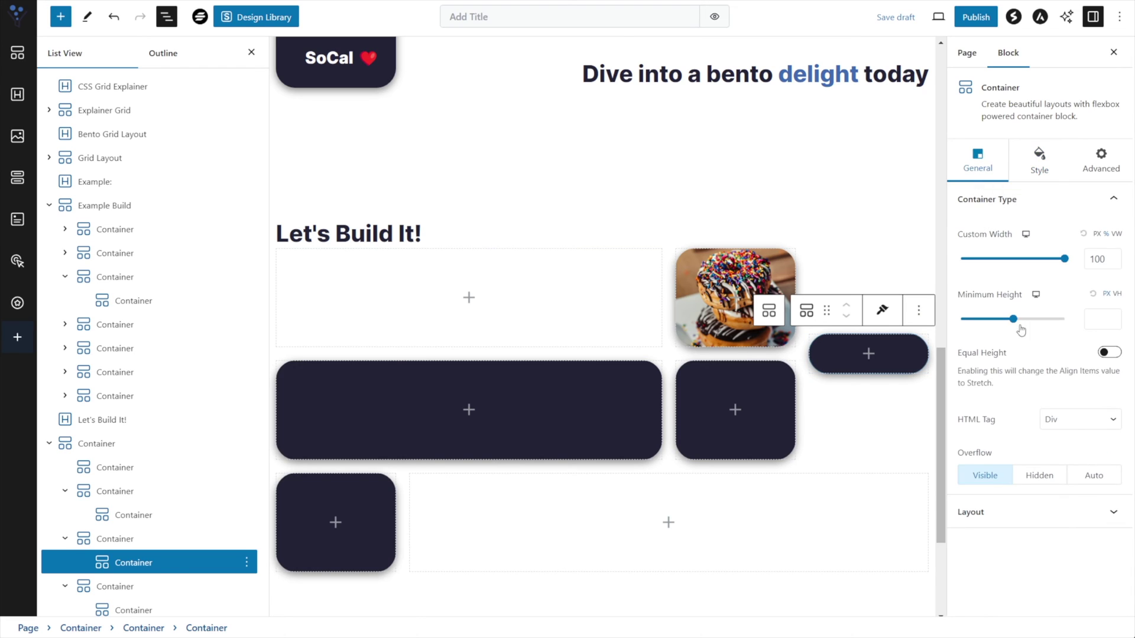
text(320)
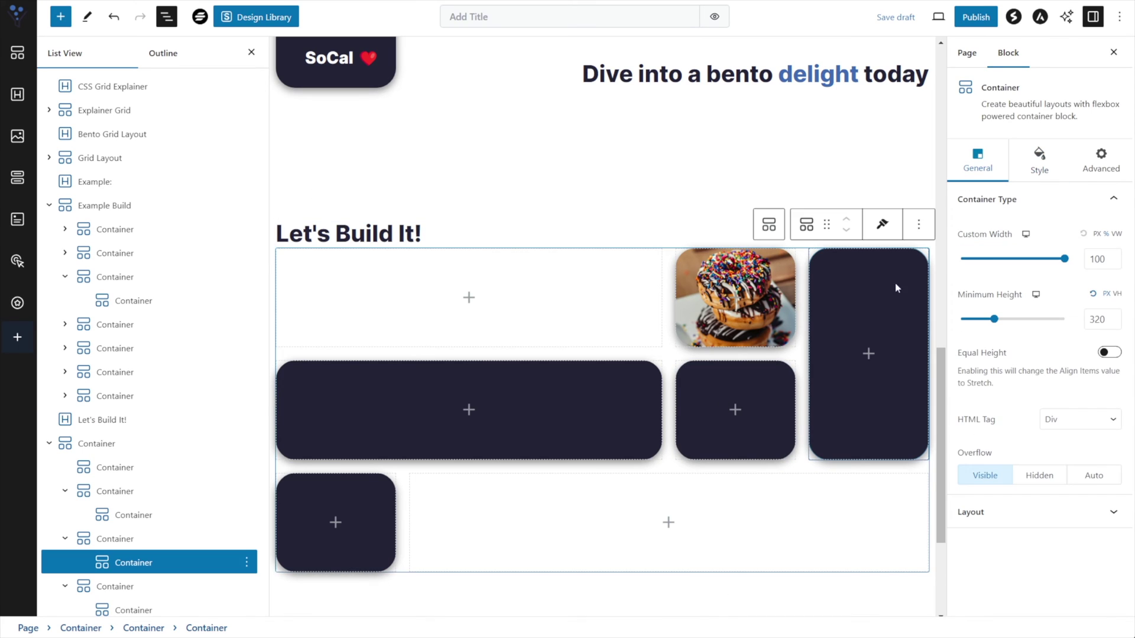
click(1040, 160)
click(1091, 236)
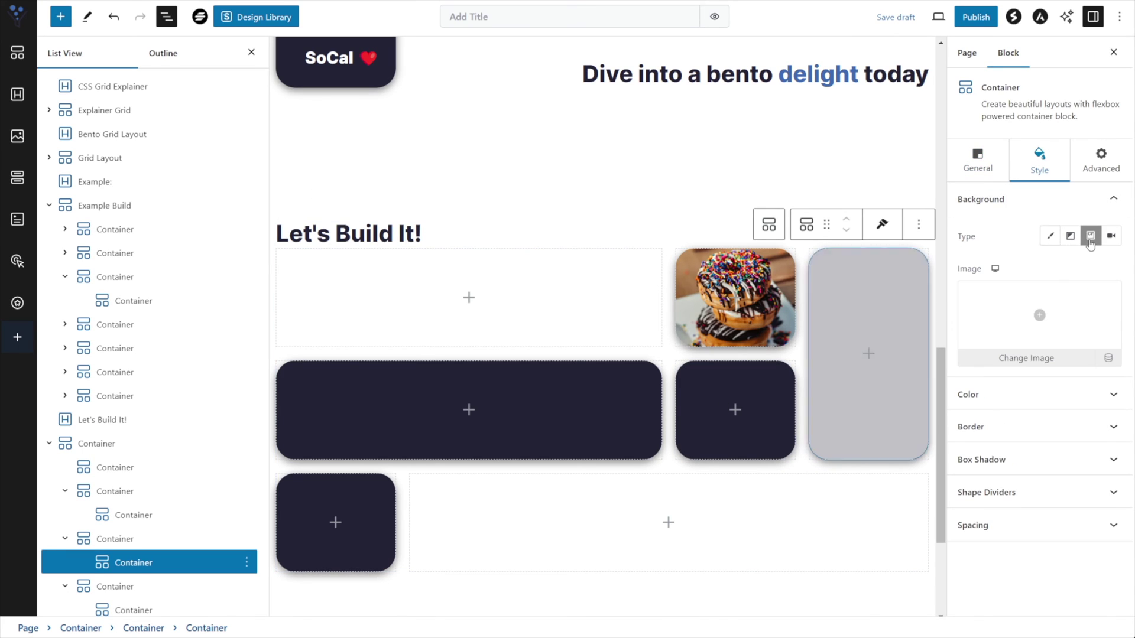
click(1026, 358)
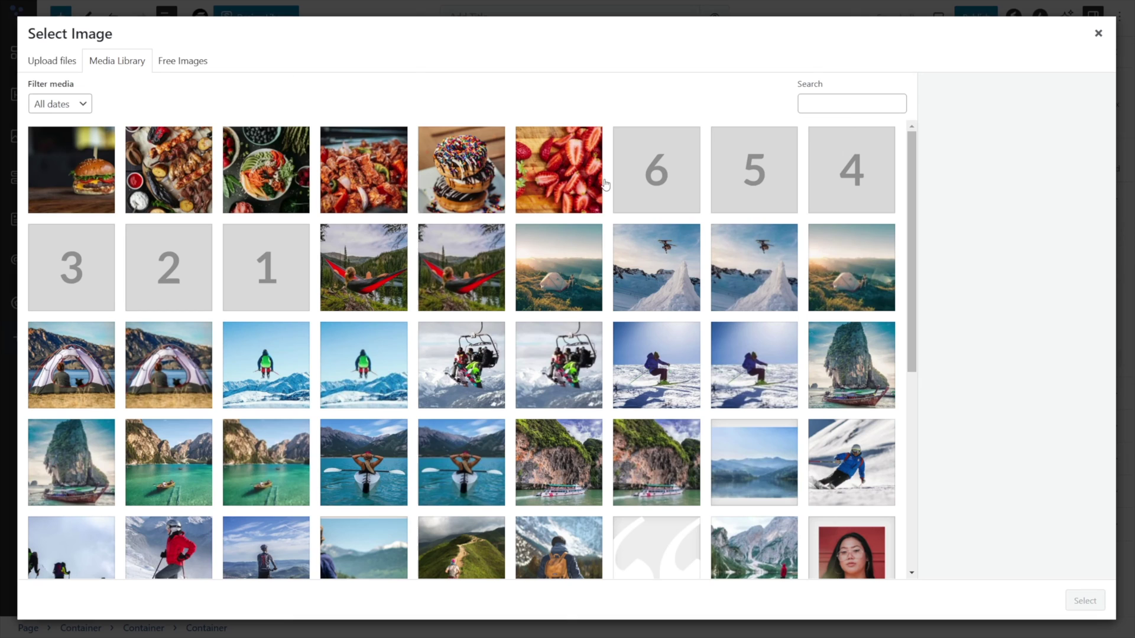
click(283, 186)
click(1085, 601)
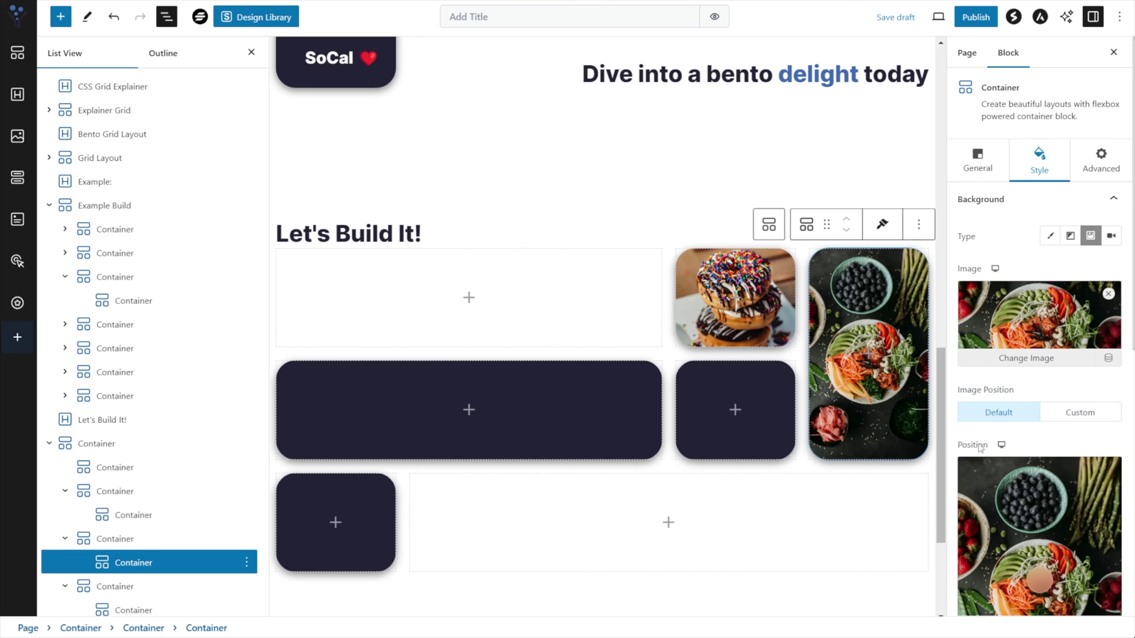
scroll(572, 228, up, 1)
scroll(821, 317, down, 1)
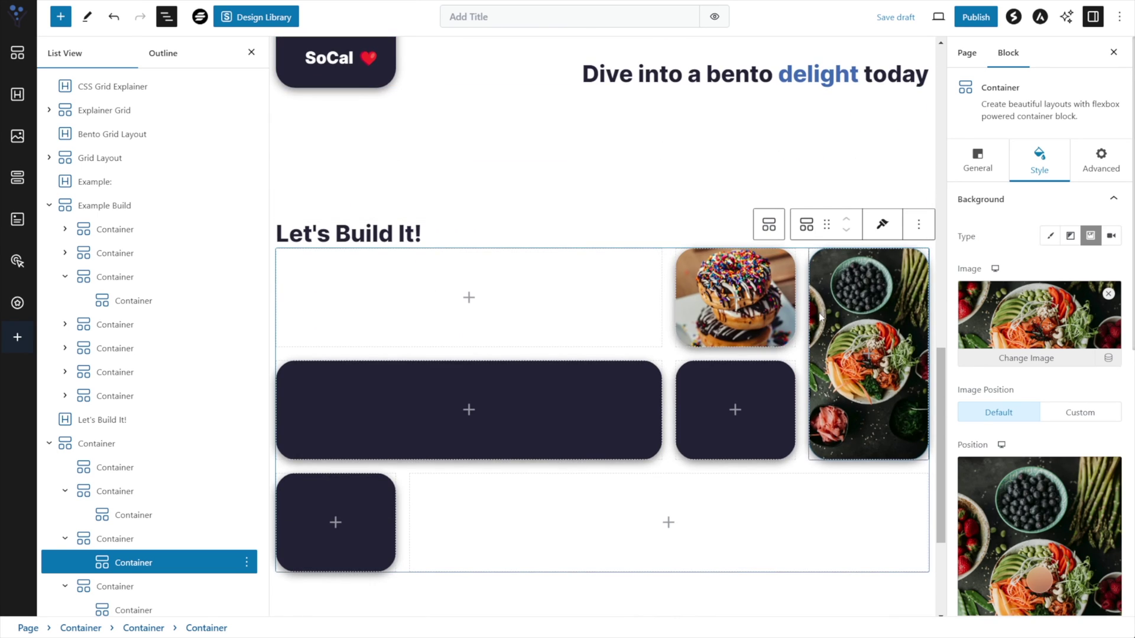
scroll(759, 373, up, 4)
scroll(476, 216, down, 7)
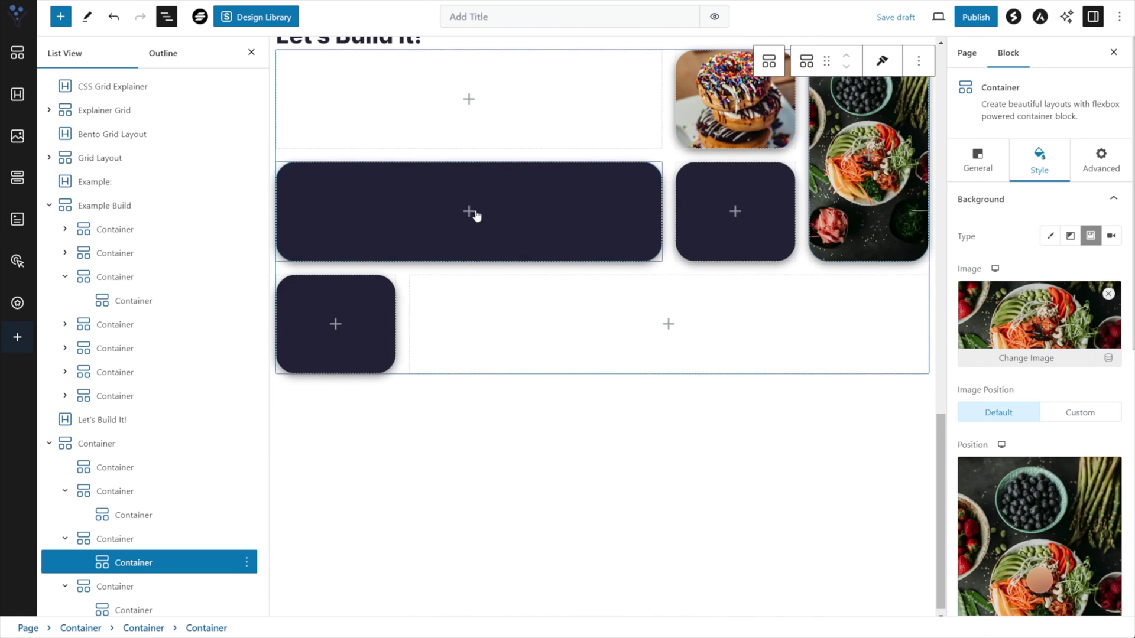
- Set the wide middle-row cell's background image to the salad-bowl photo
click(476, 216)
scroll(503, 214, up, 6)
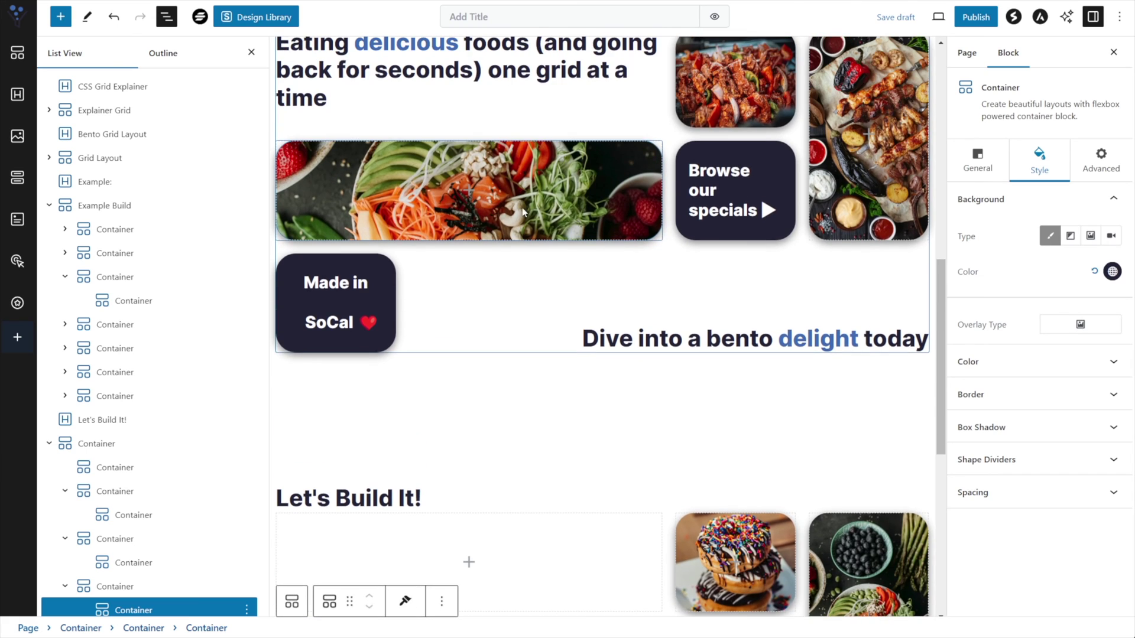
scroll(524, 213, down, 5)
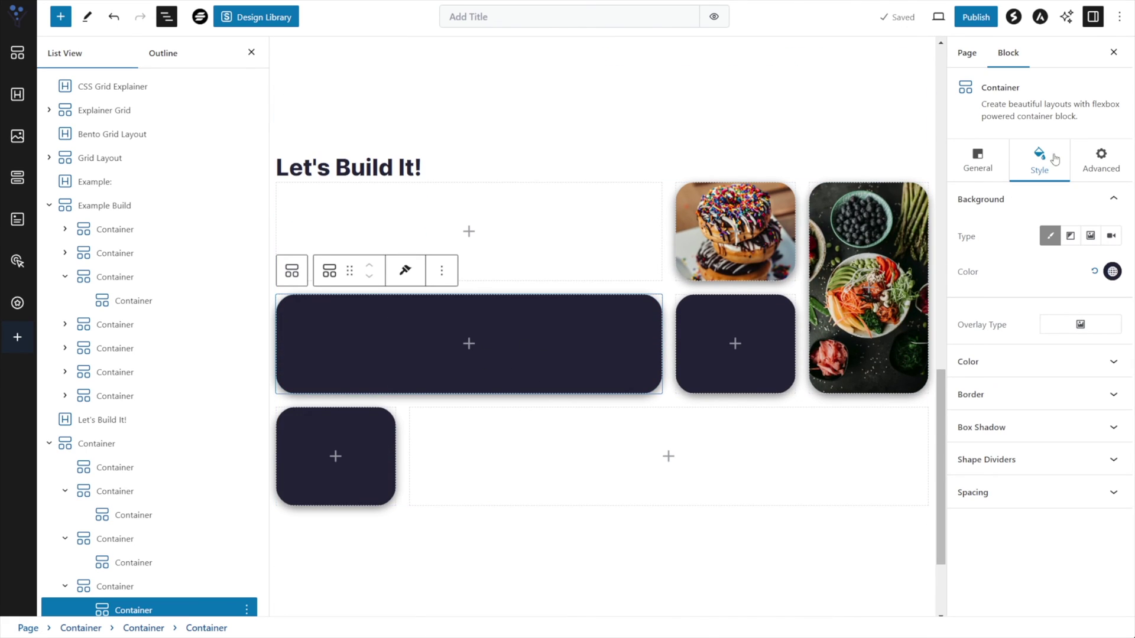
click(1090, 236)
click(1016, 358)
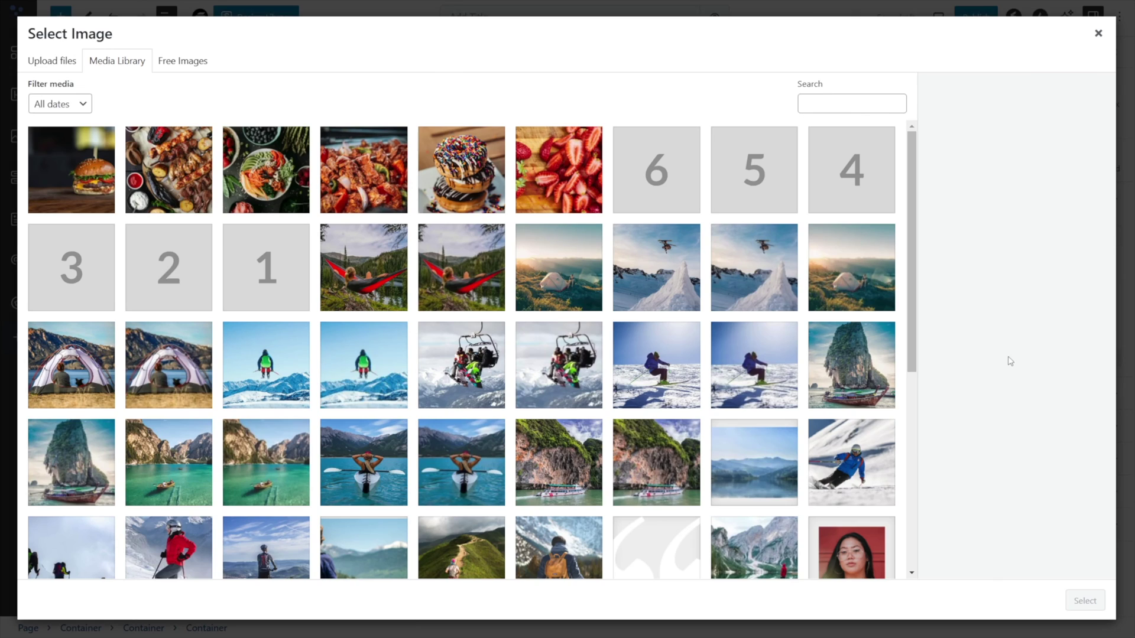
click(239, 194)
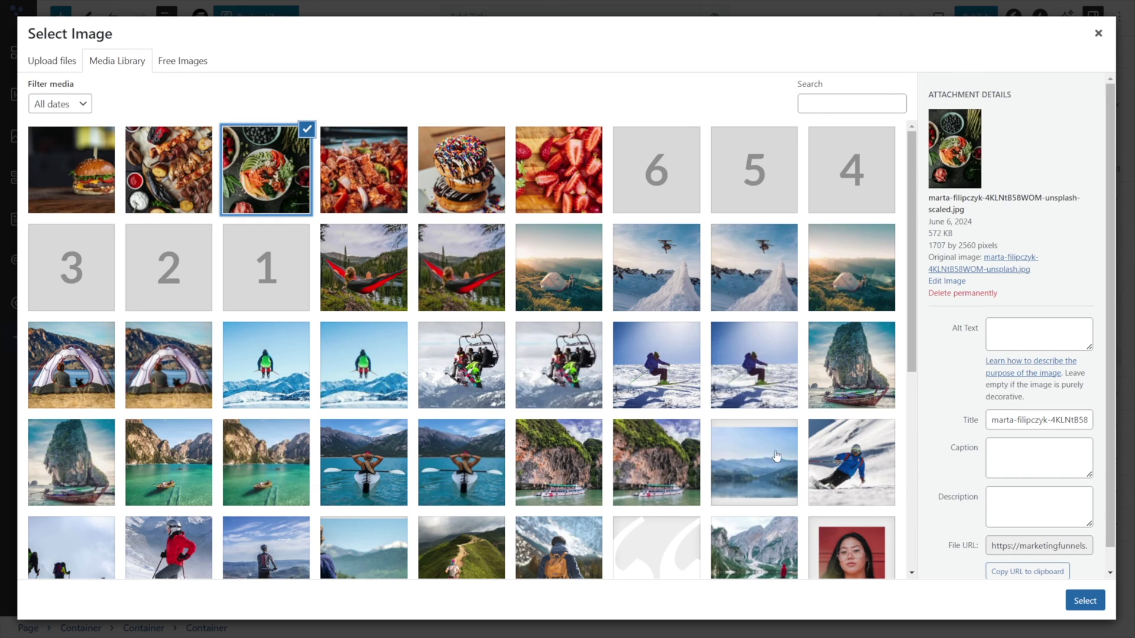
click(1086, 601)
scroll(508, 112, up, 3)
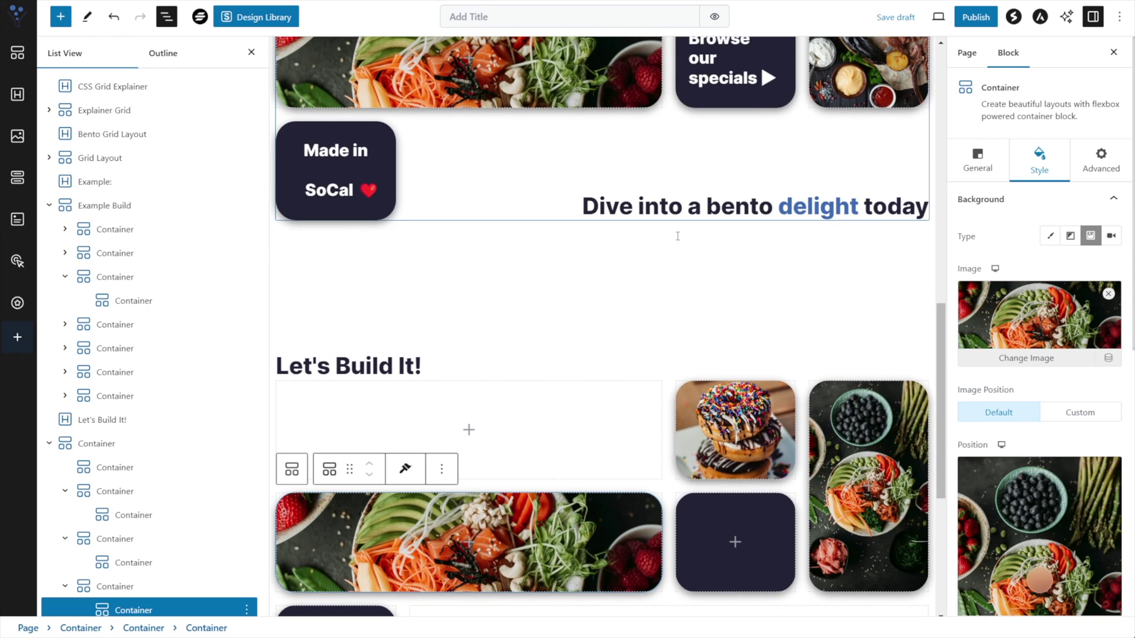
scroll(903, 452, down, 2)
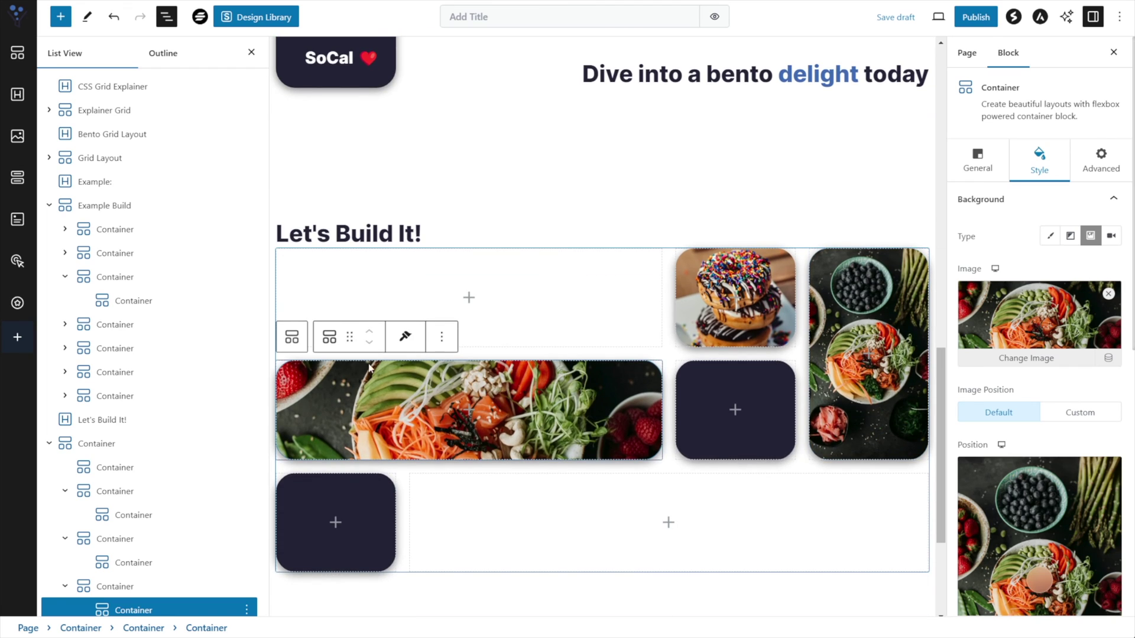
- Replace the wide cell's background image with the burger photo
click(482, 416)
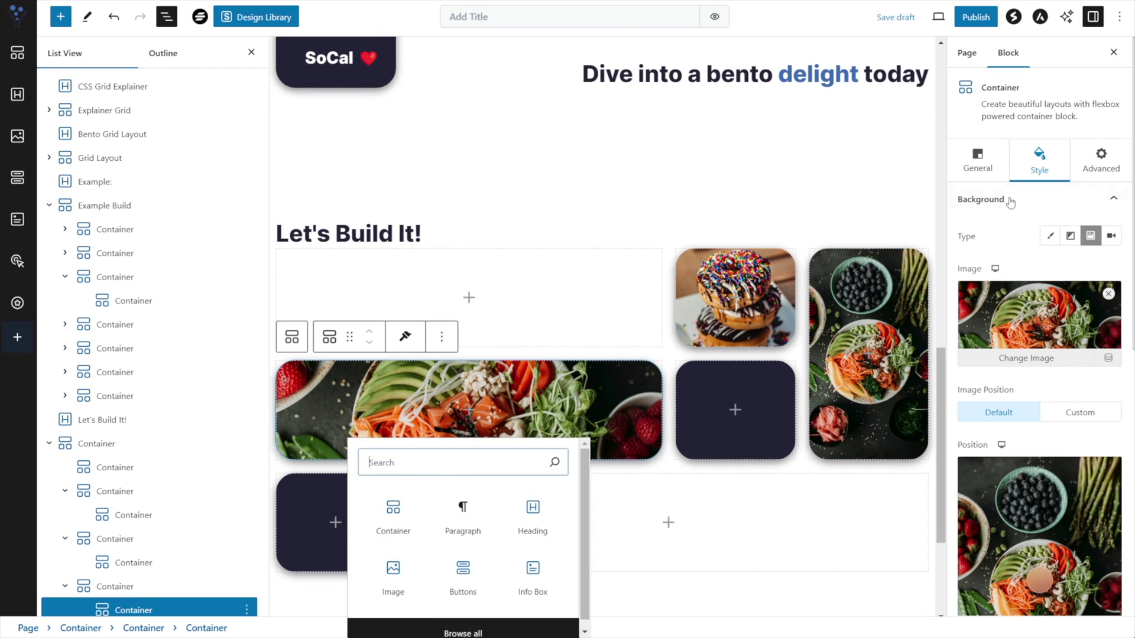
click(1090, 236)
click(1091, 236)
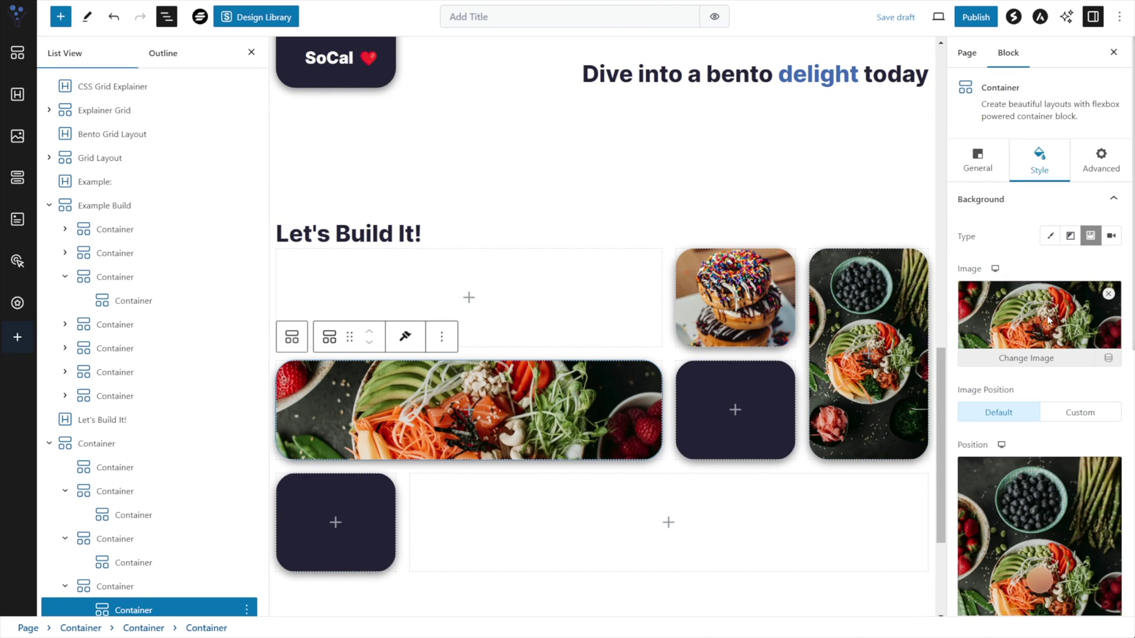
click(1028, 359)
click(71, 170)
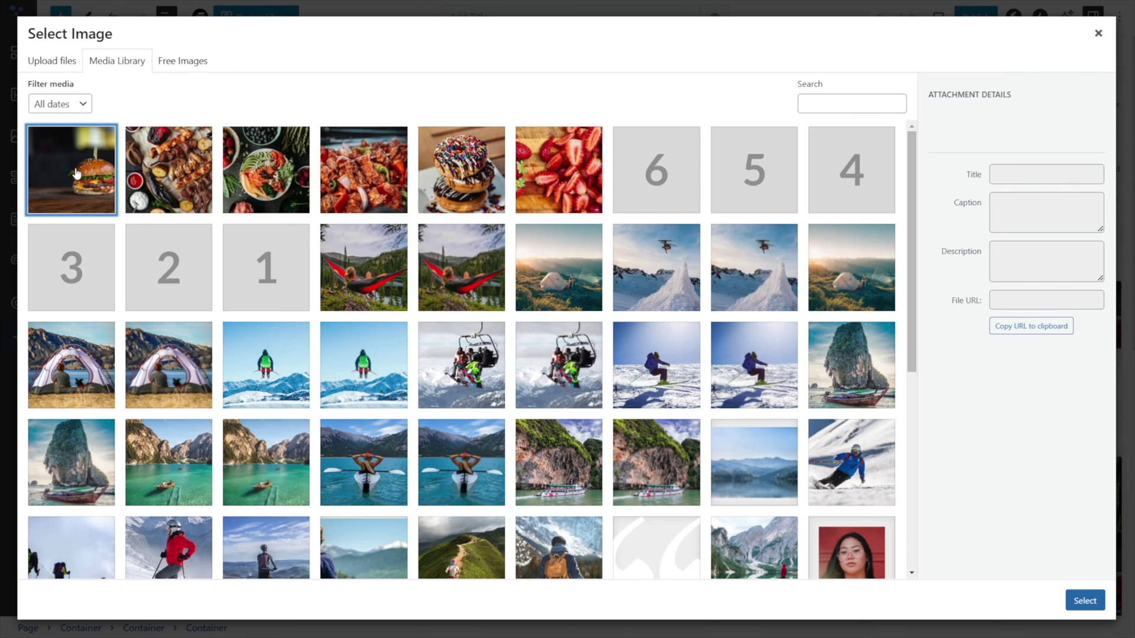
click(1084, 600)
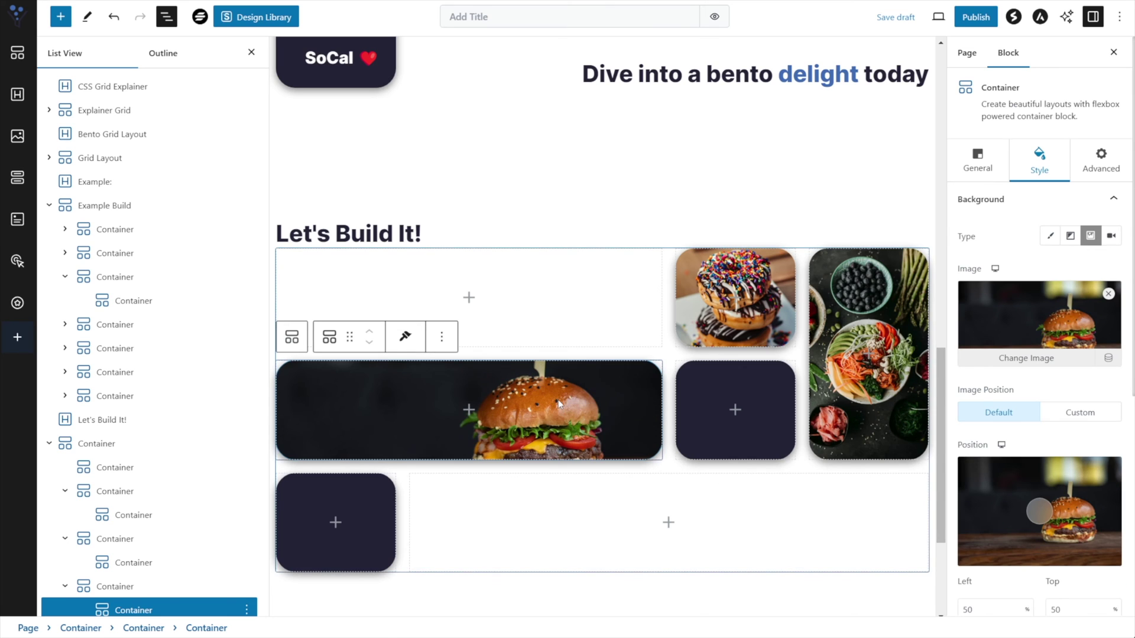
- Position the burger background at 69% left and 66% top
scroll(1092, 323, down, 3)
drag(1039, 312, 1071, 331)
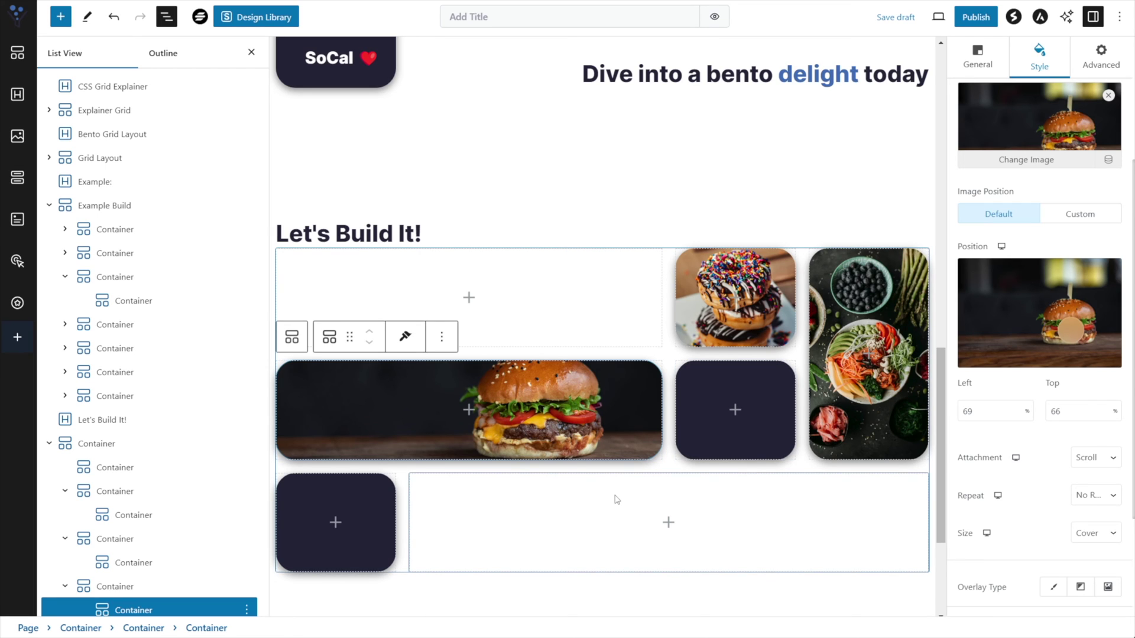
scroll(609, 248, up, 5)
scroll(609, 247, down, 5)
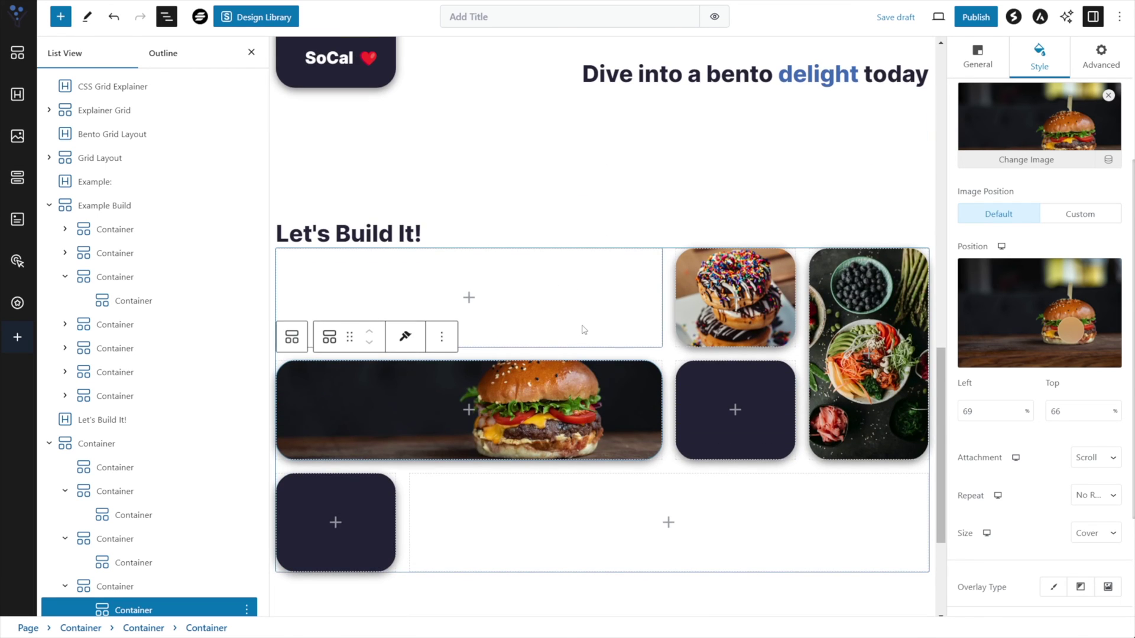
click(408, 234)
scroll(413, 266, up, 6)
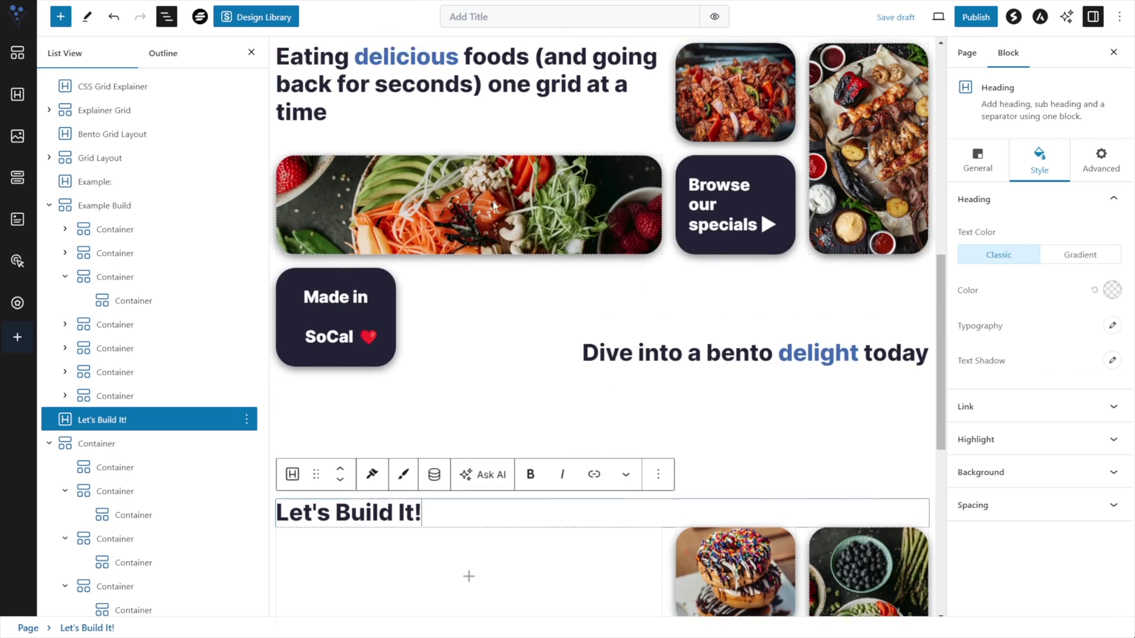
- Insert a Heading block into the grid's empty top-left cell
click(355, 110)
scroll(449, 267, down, 4)
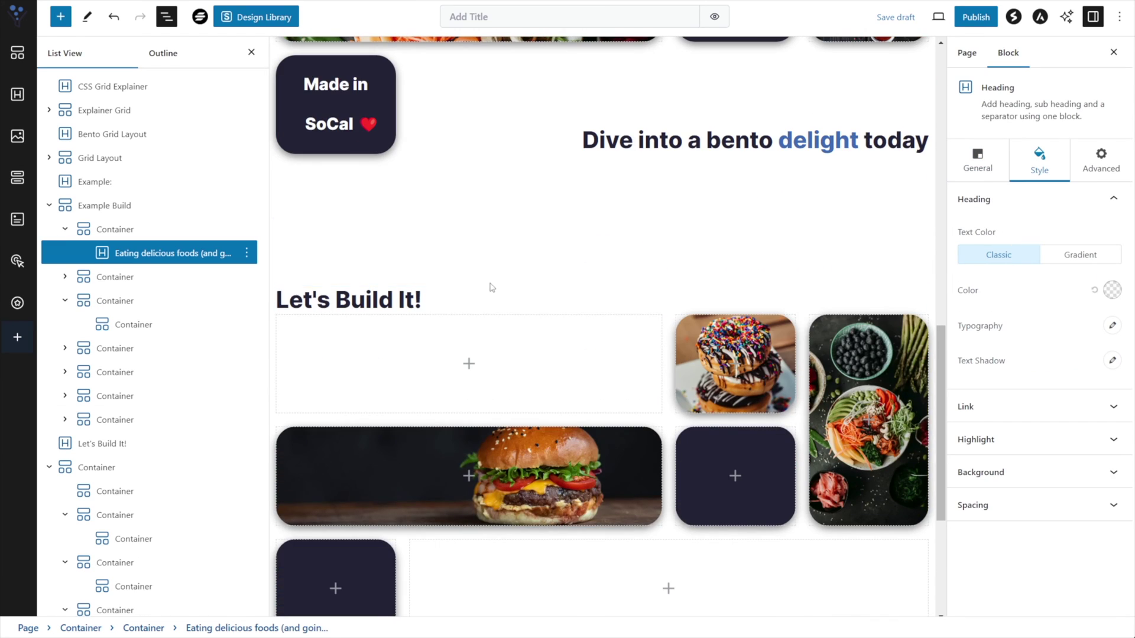
click(469, 364)
scroll(456, 385, down, 1)
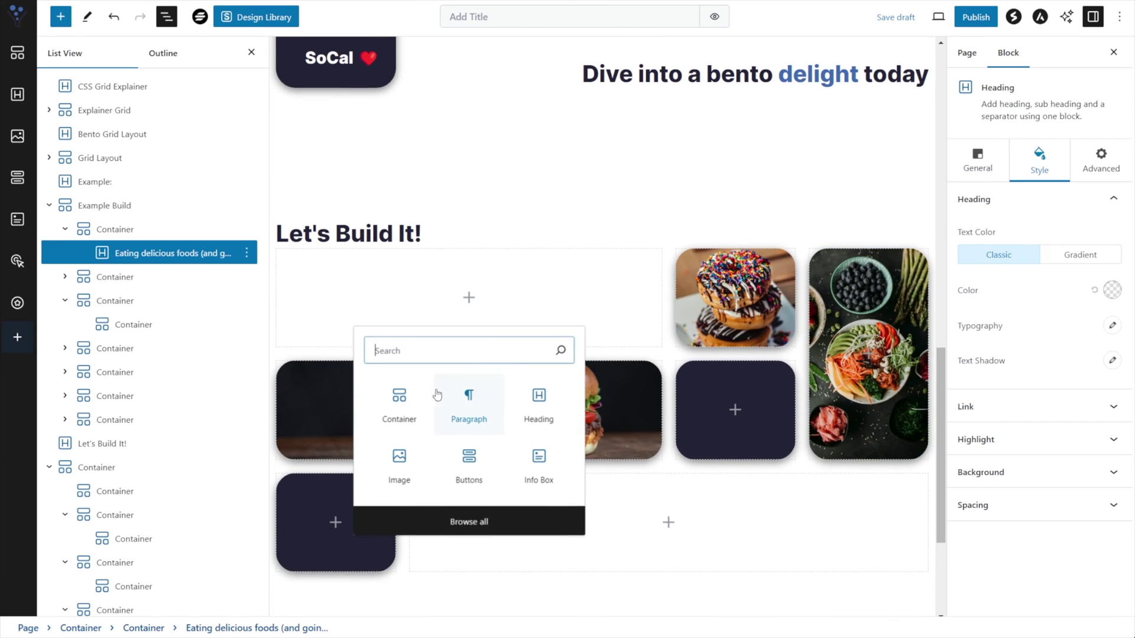
click(535, 395)
- Paste 'Eating delicious foods (and going back for seconds) one grid at a time' over the placeholder
scroll(554, 330, up, 5)
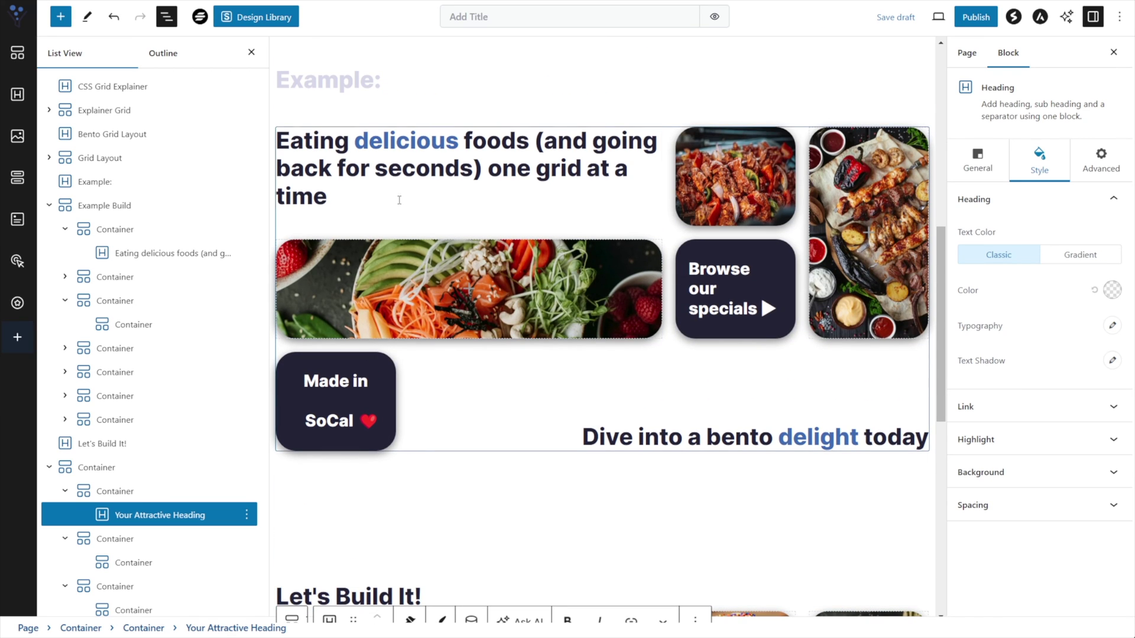
drag(342, 204, 280, 140)
key(ctrl+c)
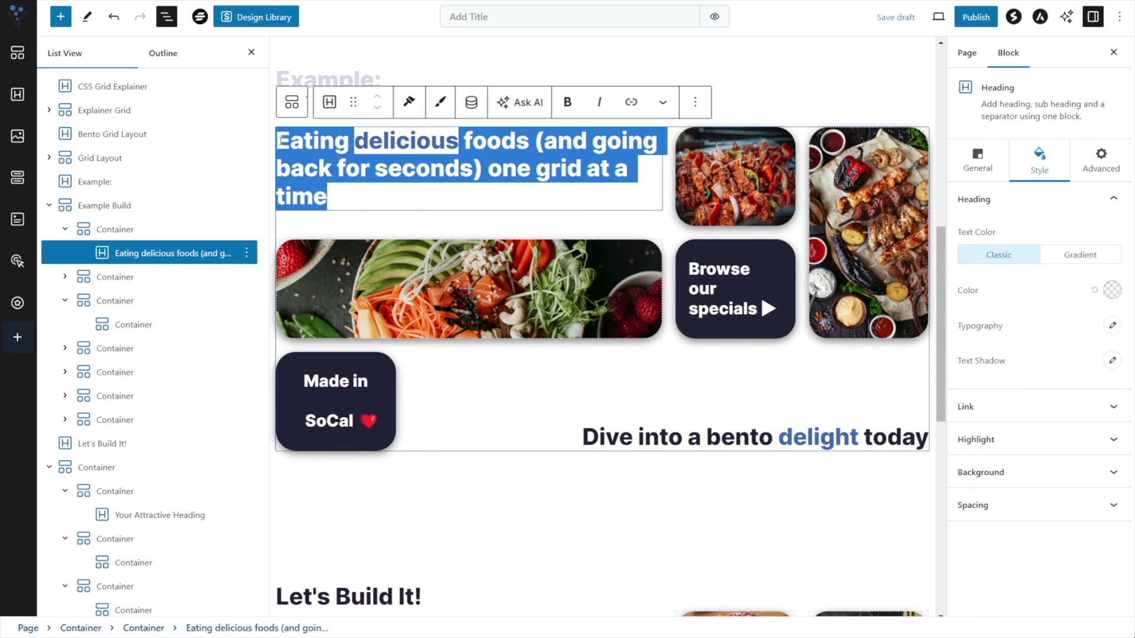
scroll(419, 337, up, 1)
scroll(418, 337, down, 4)
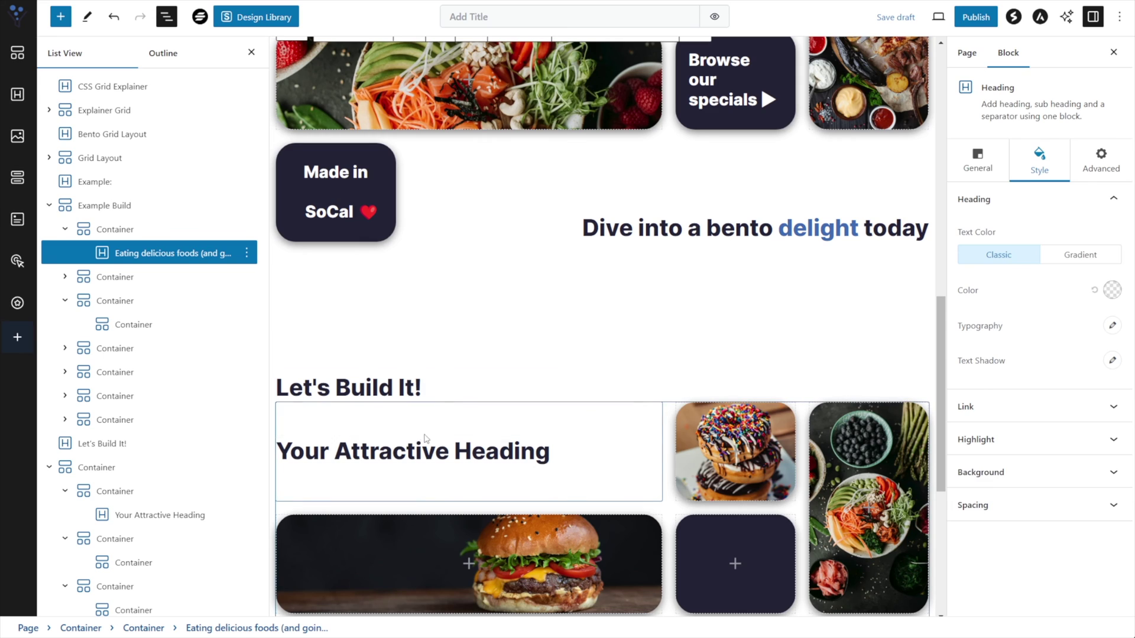
triple_click(427, 449)
key(ctrl+v)
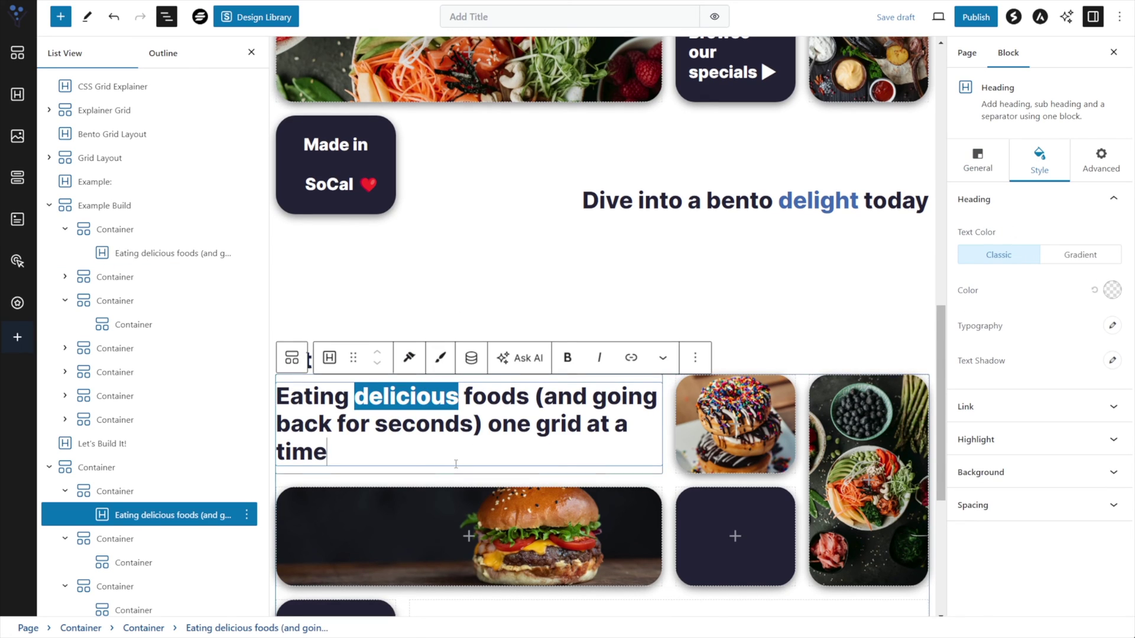
key(Up)
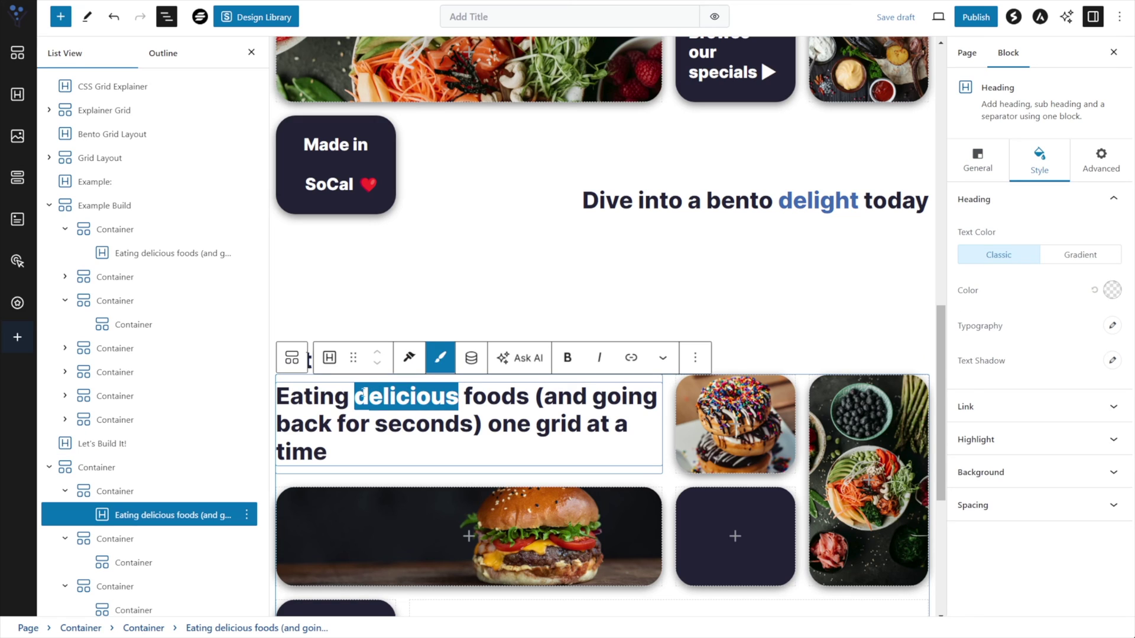
click(362, 444)
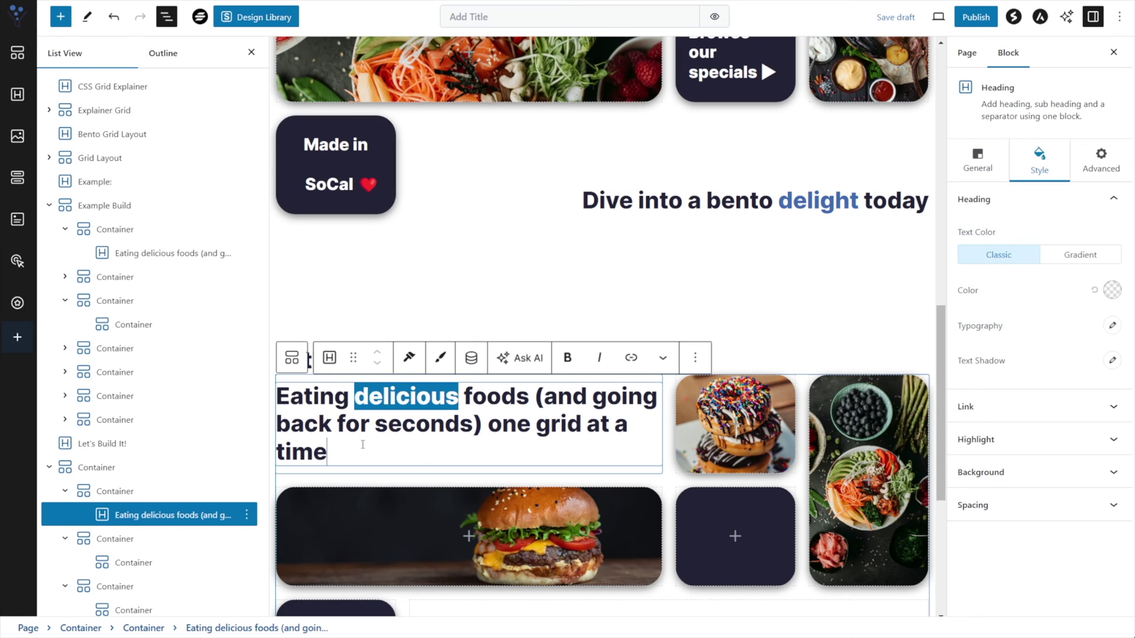
key(ctrl+a)
key(Up)
key(Up)
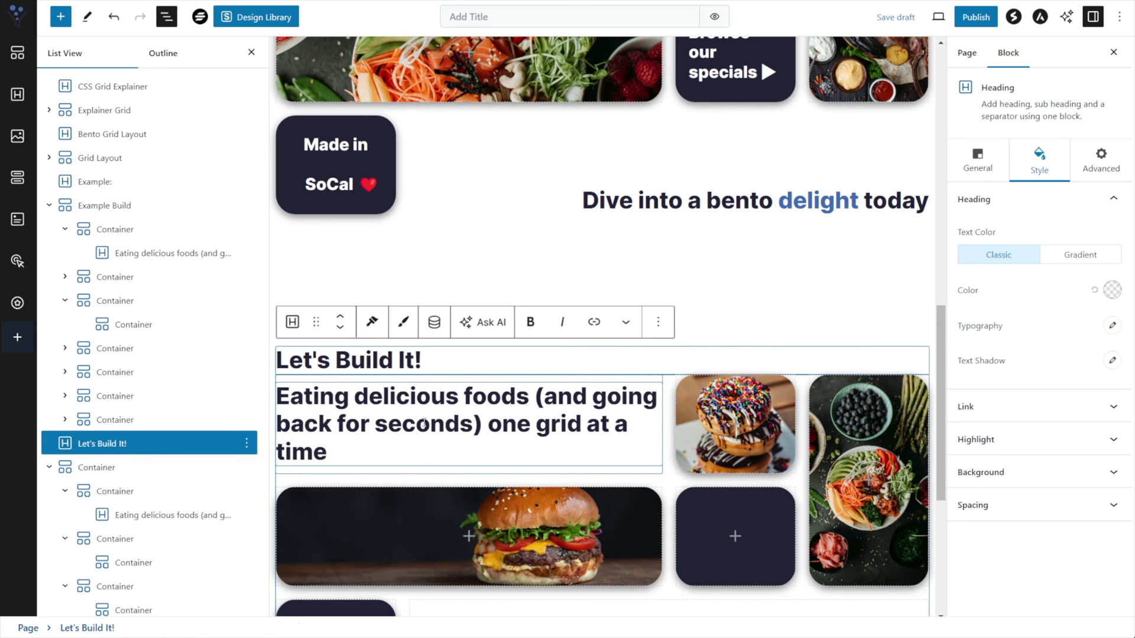
- Apply Highlight Text to the word 'delicious' in the new heading
drag(357, 398, 459, 398)
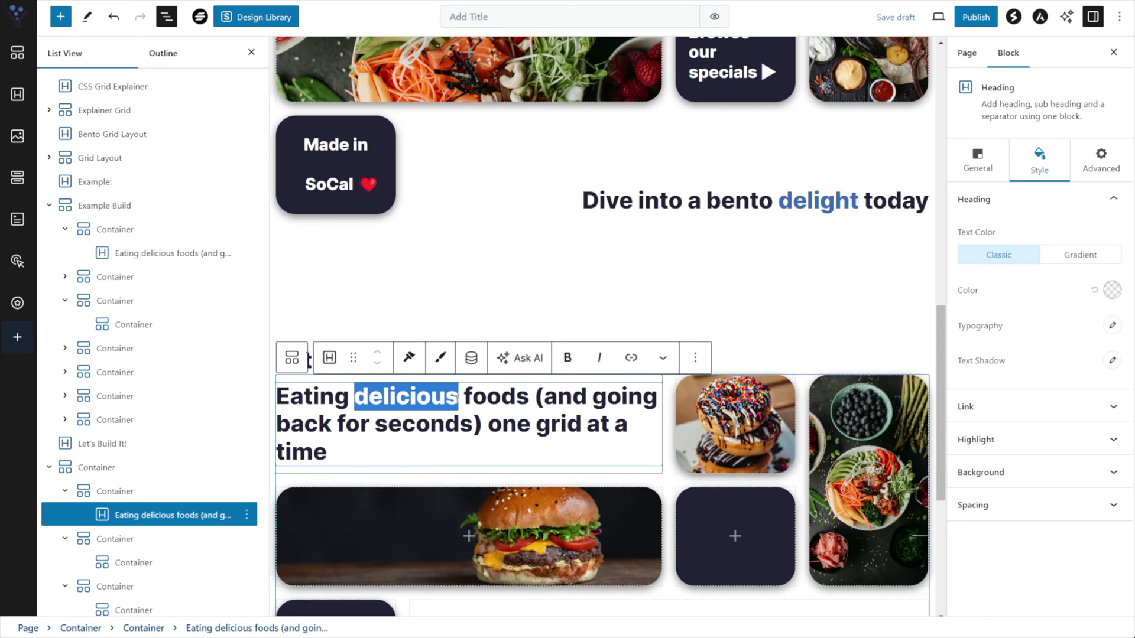
click(441, 360)
click(433, 426)
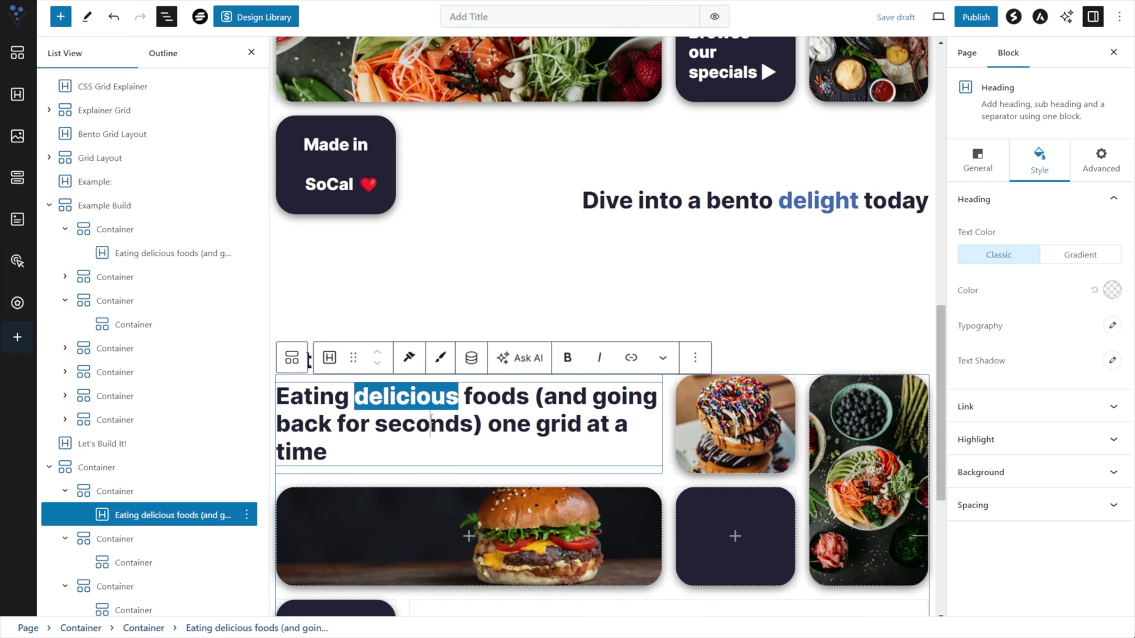
scroll(397, 397, up, 5)
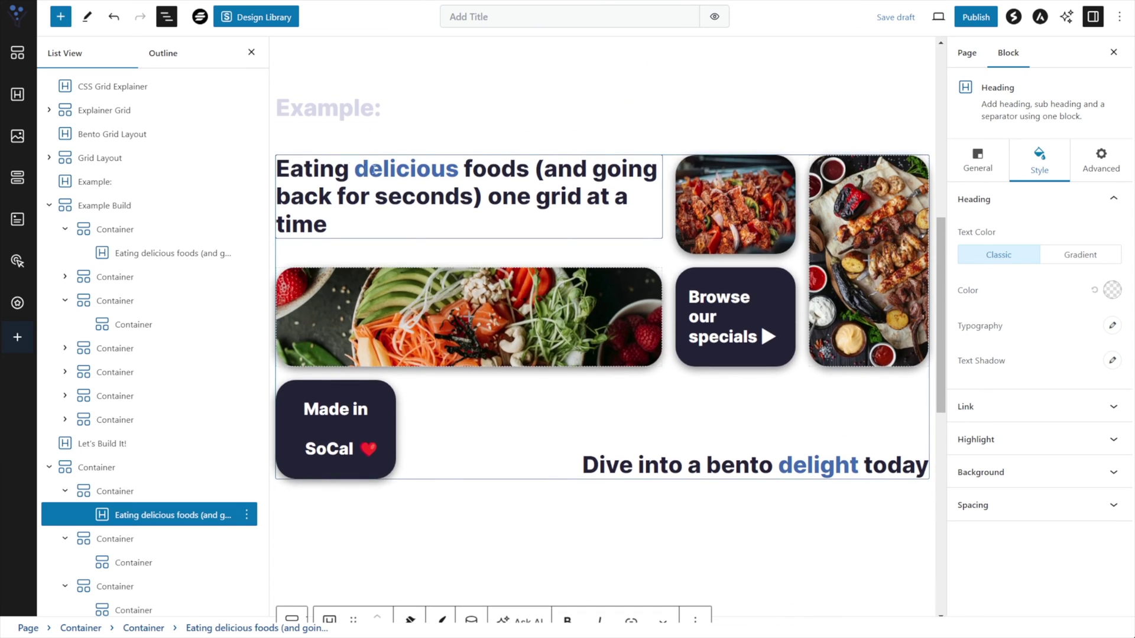
click(212, 509)
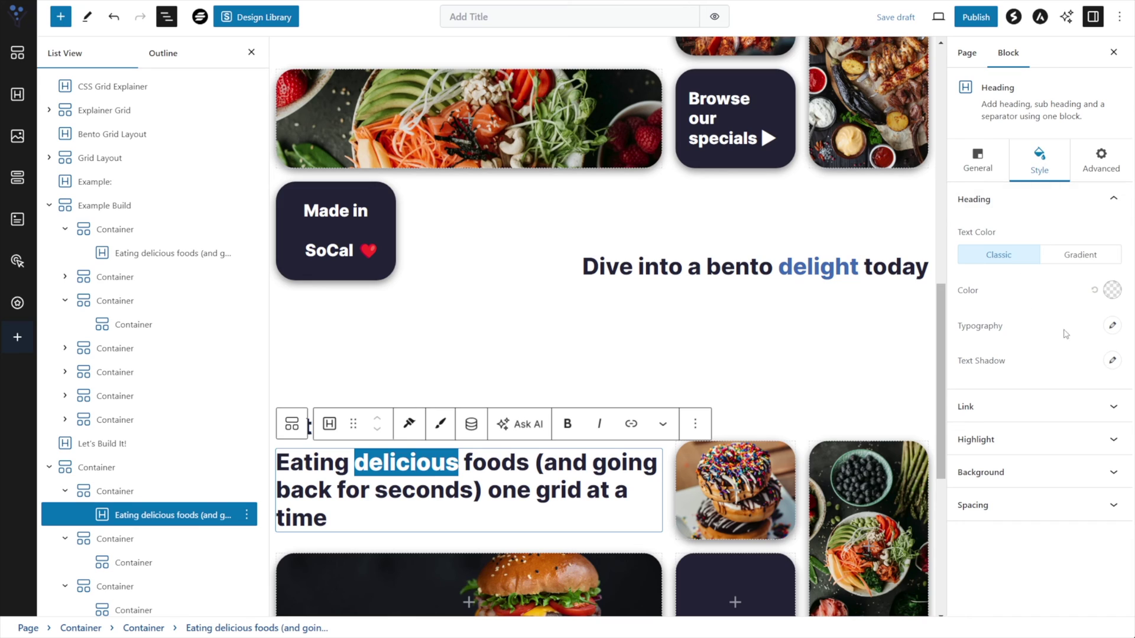
- Set the highlight background alpha to 0 and the highlight colour to #4776BB
click(1115, 444)
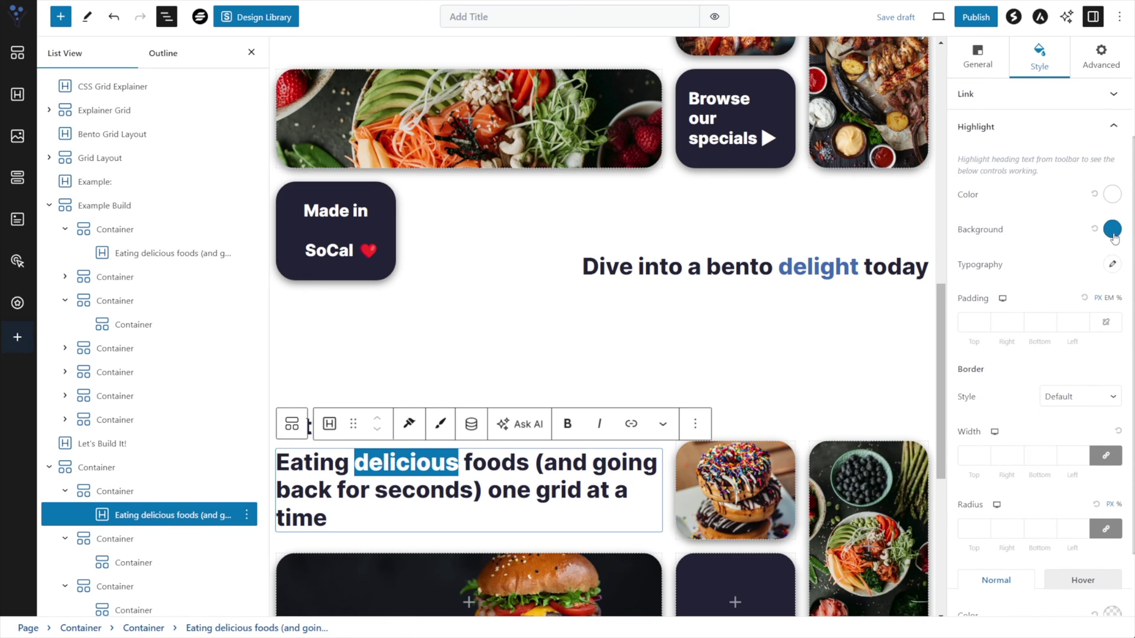
click(1113, 230)
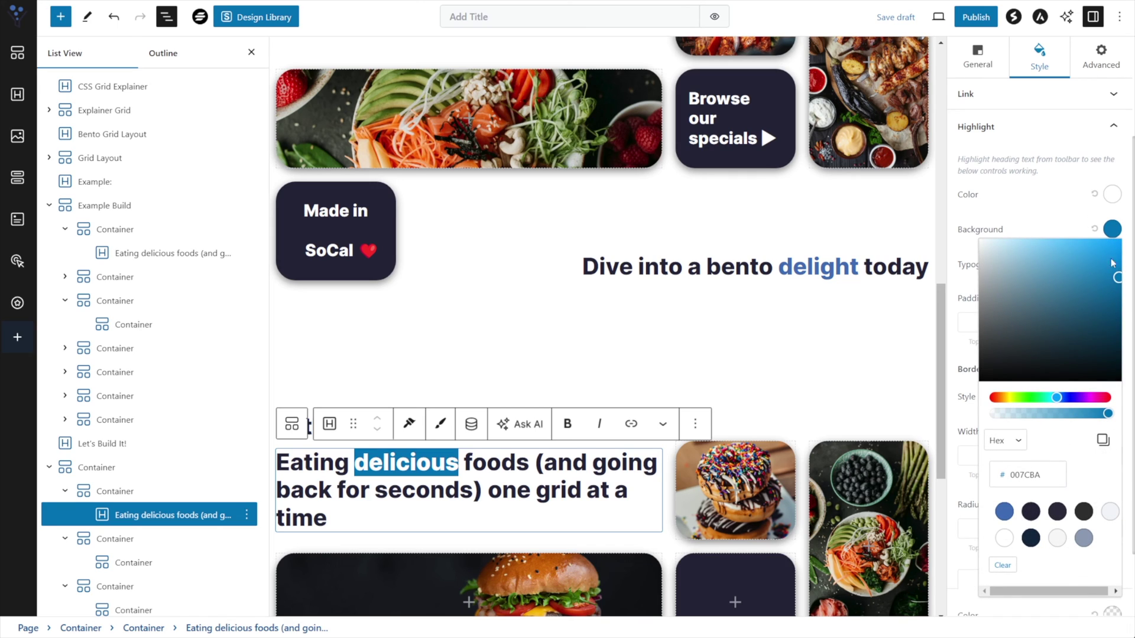
drag(1034, 413, 978, 427)
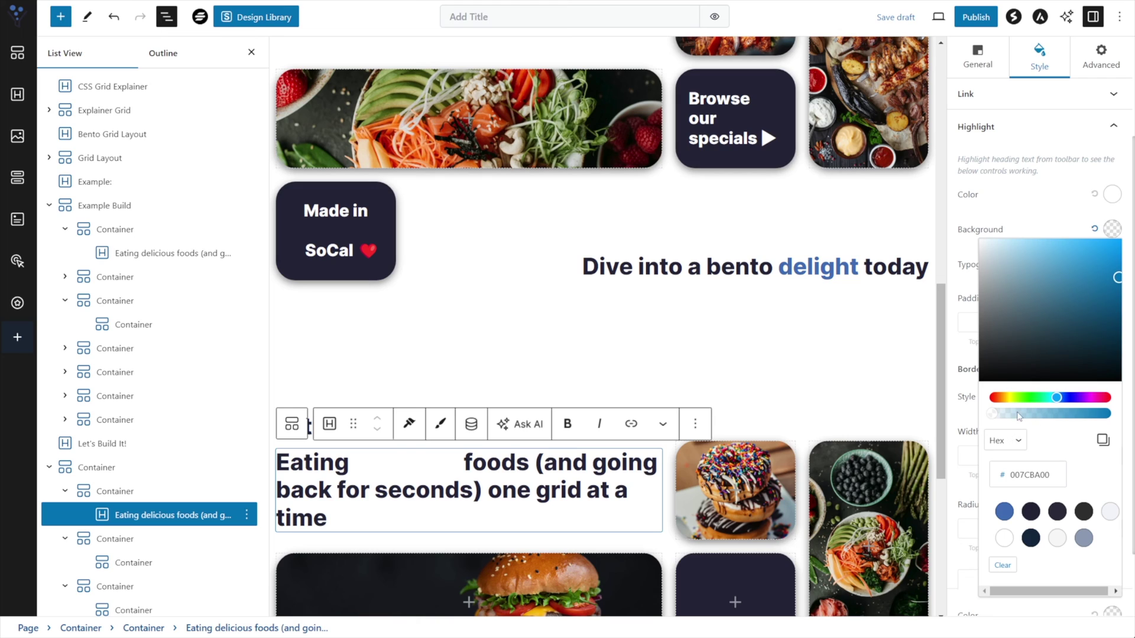
click(1114, 195)
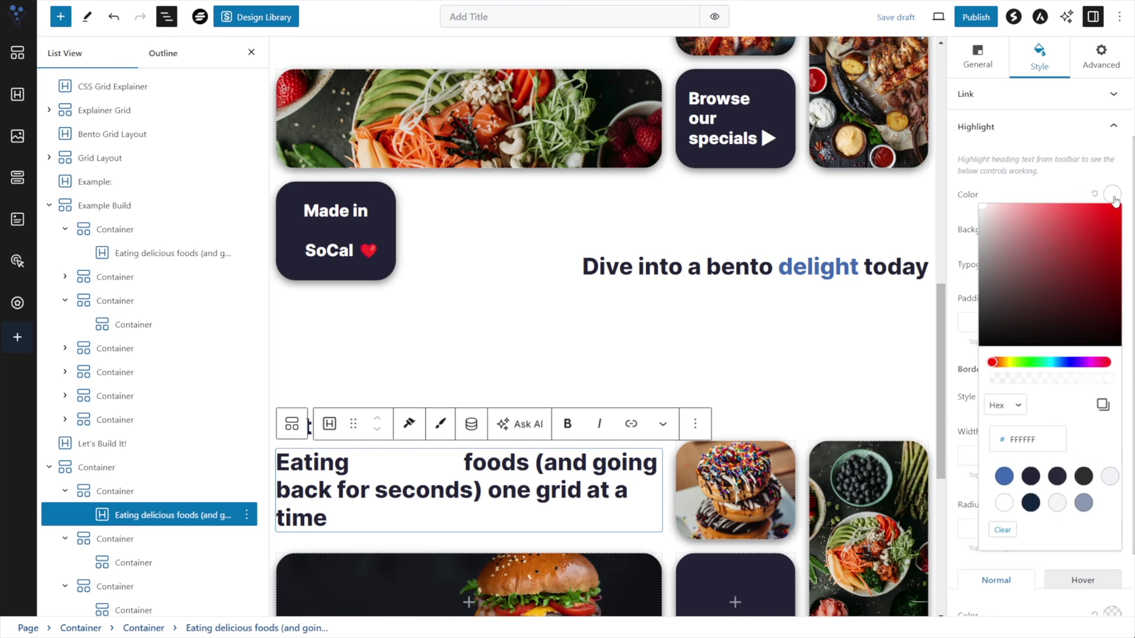
click(1004, 476)
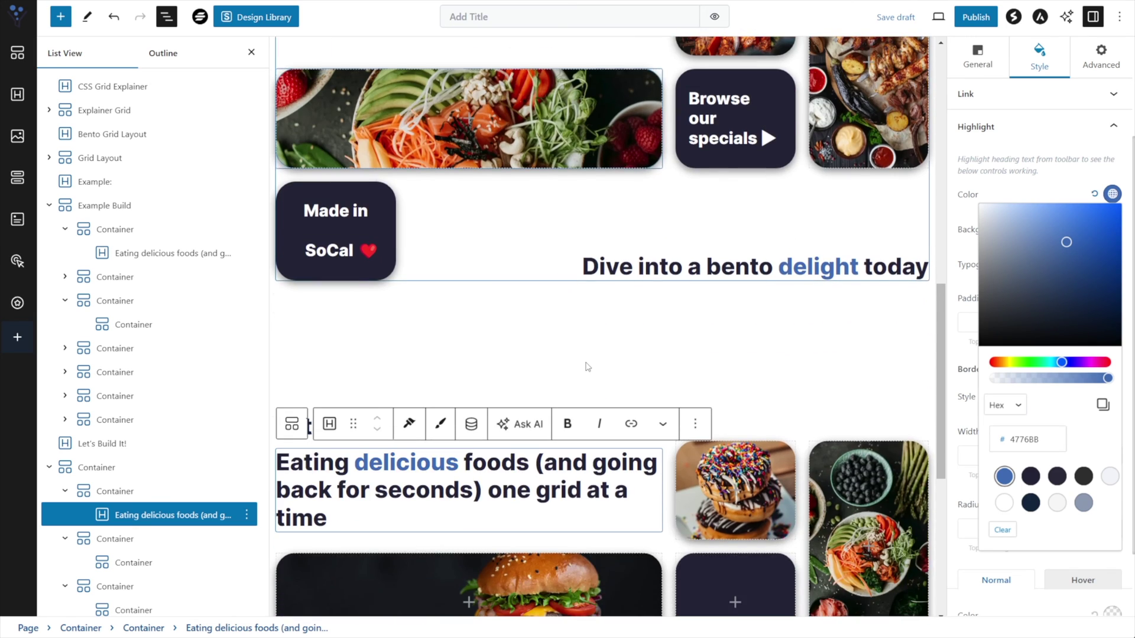
click(562, 339)
click(600, 370)
key(ctrl+z)
click(422, 363)
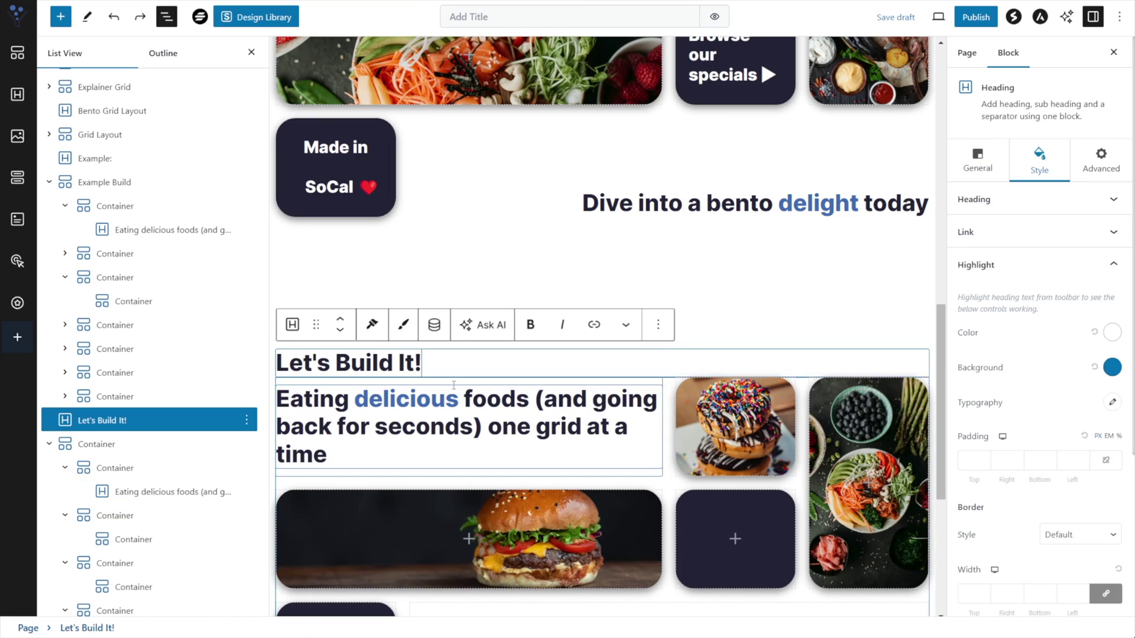
- Position the 'Eating delicious foods…' headline and set its bottom margin to 200
drag(422, 363, 277, 361)
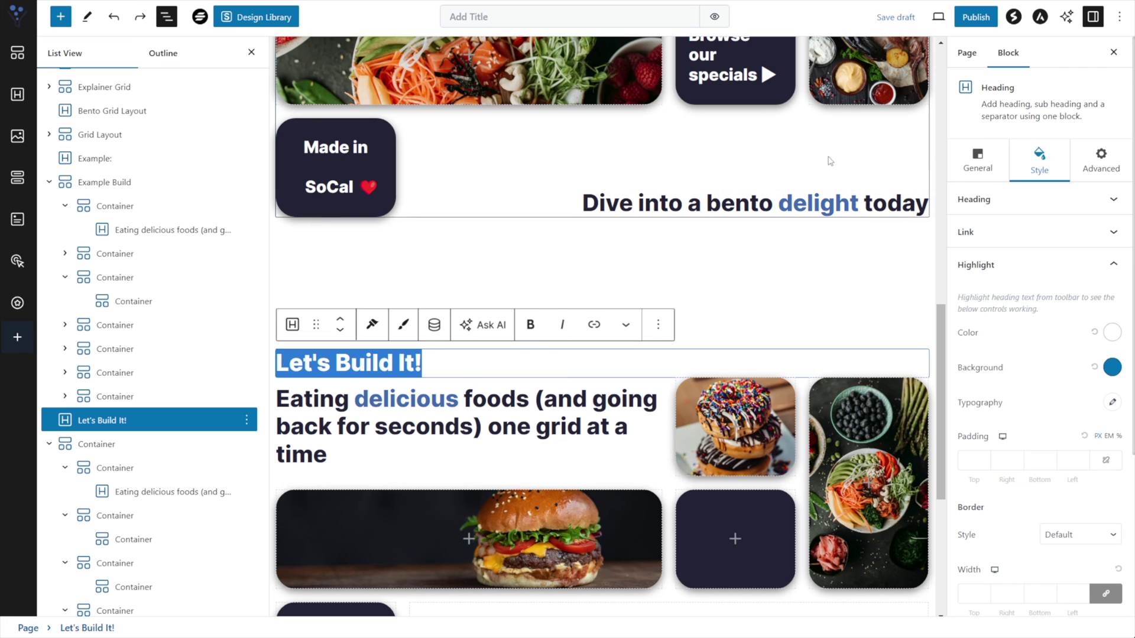
scroll(964, 521, down, 1)
scroll(1046, 284, down, 3)
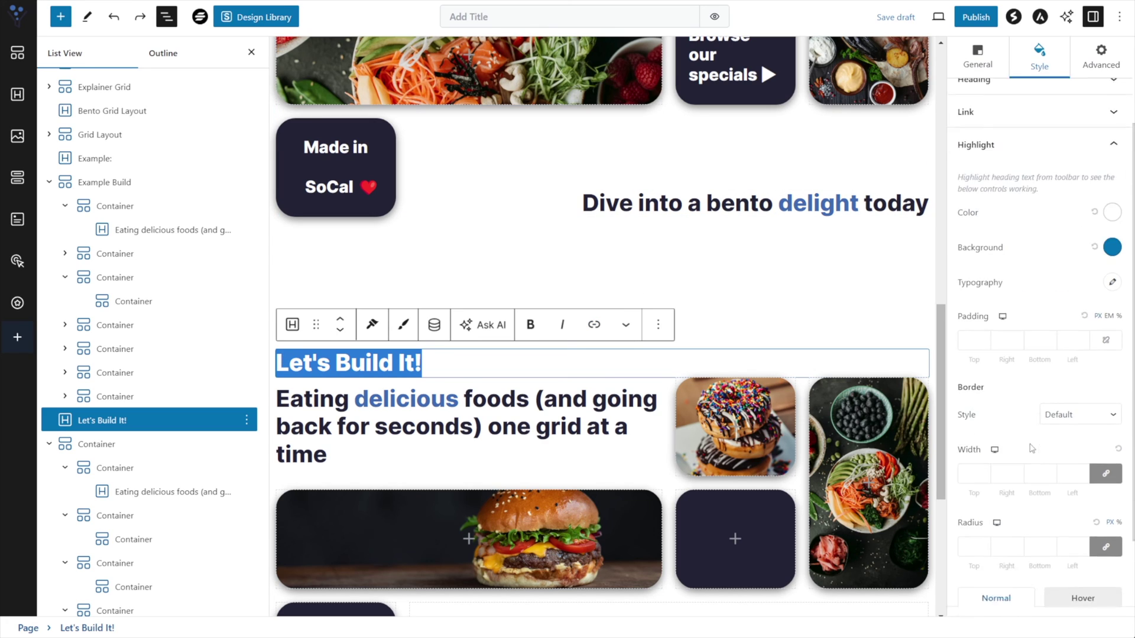
click(1024, 601)
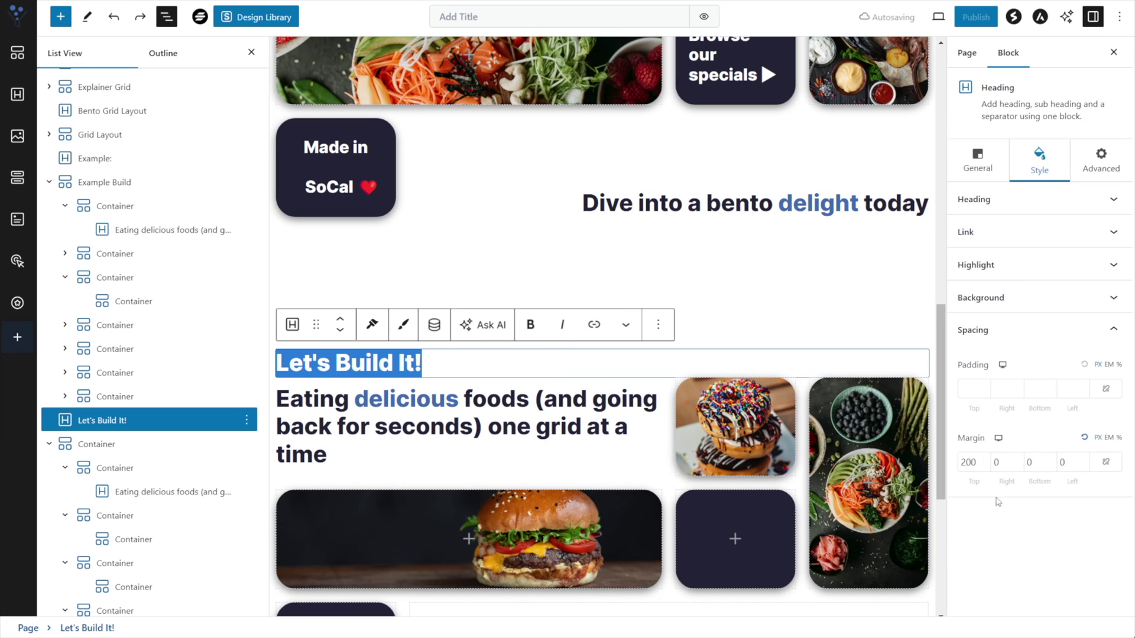
click(1032, 462)
text(200)
- Duplicate the headline and drag the copy into the wide bottom-right cell
scroll(815, 359, down, 5)
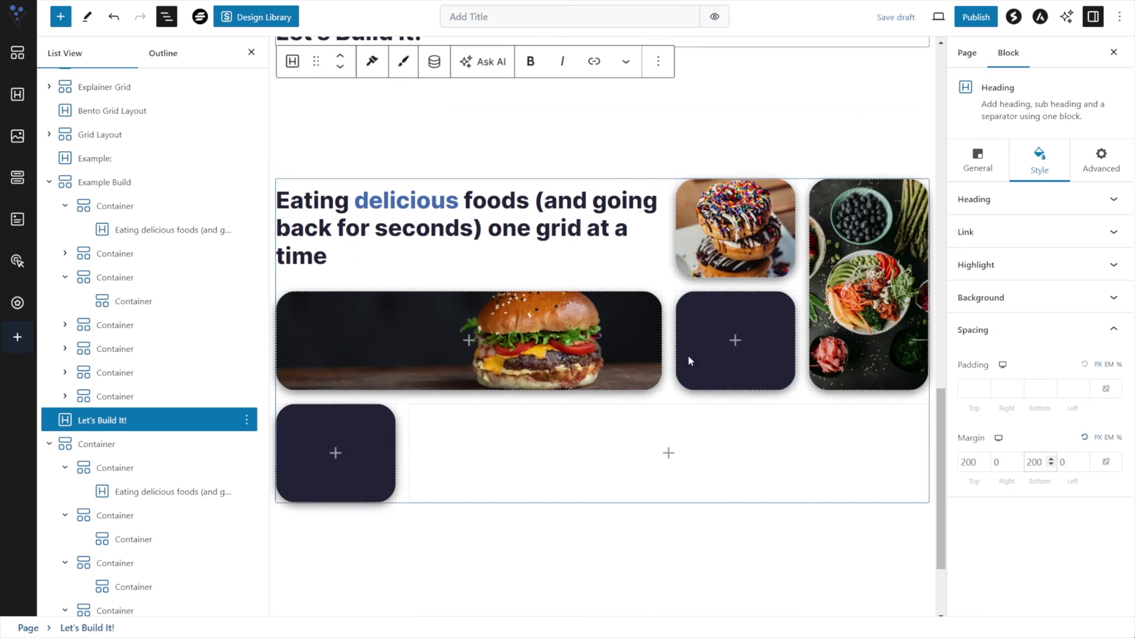
click(535, 202)
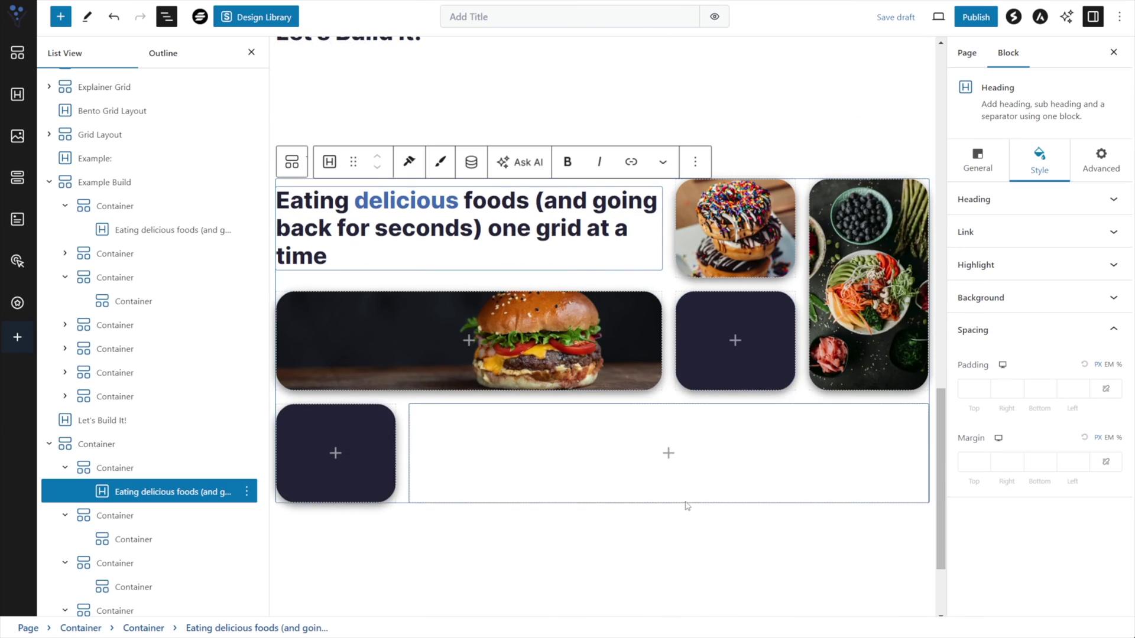
click(696, 160)
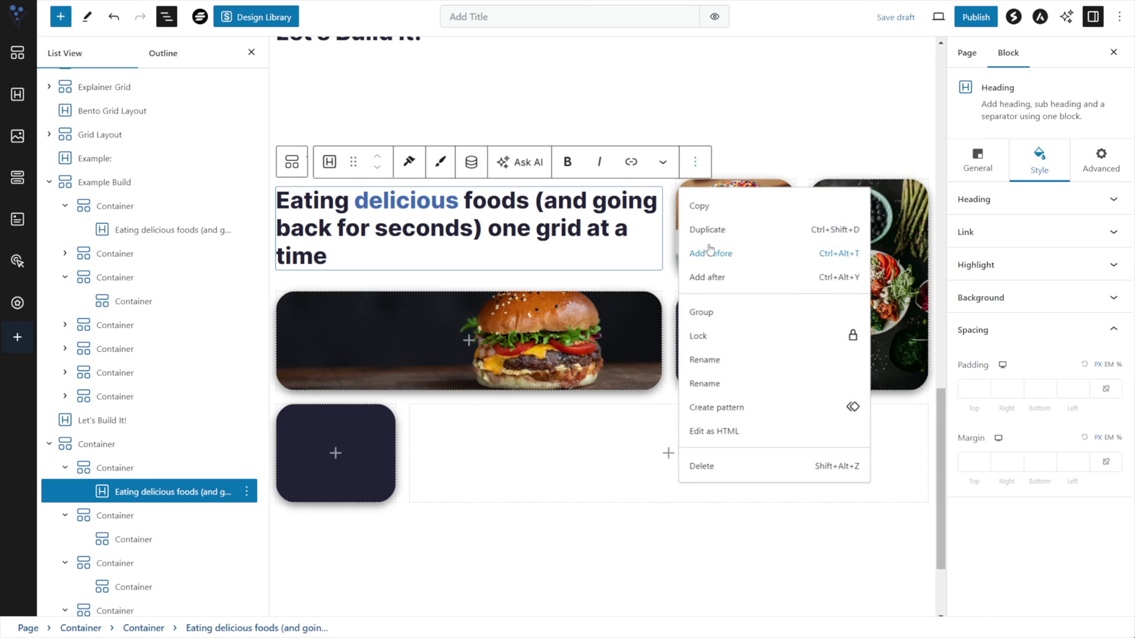
click(714, 230)
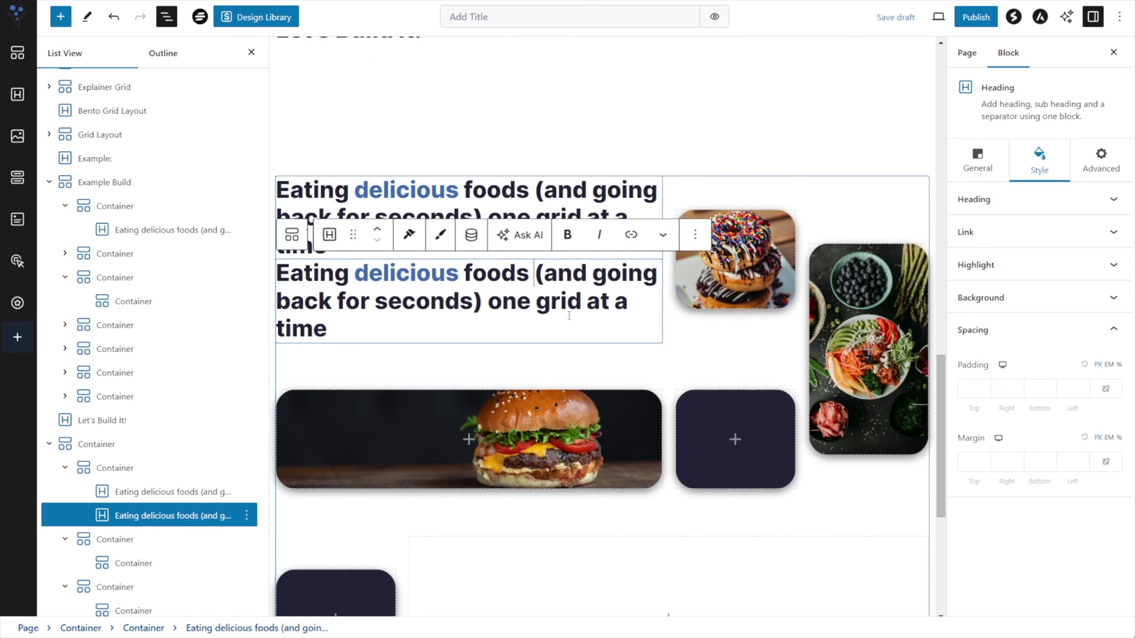
scroll(539, 291, down, 2)
drag(353, 126, 664, 273)
- Select the top-left headline's parent container
scroll(670, 469, down, 4)
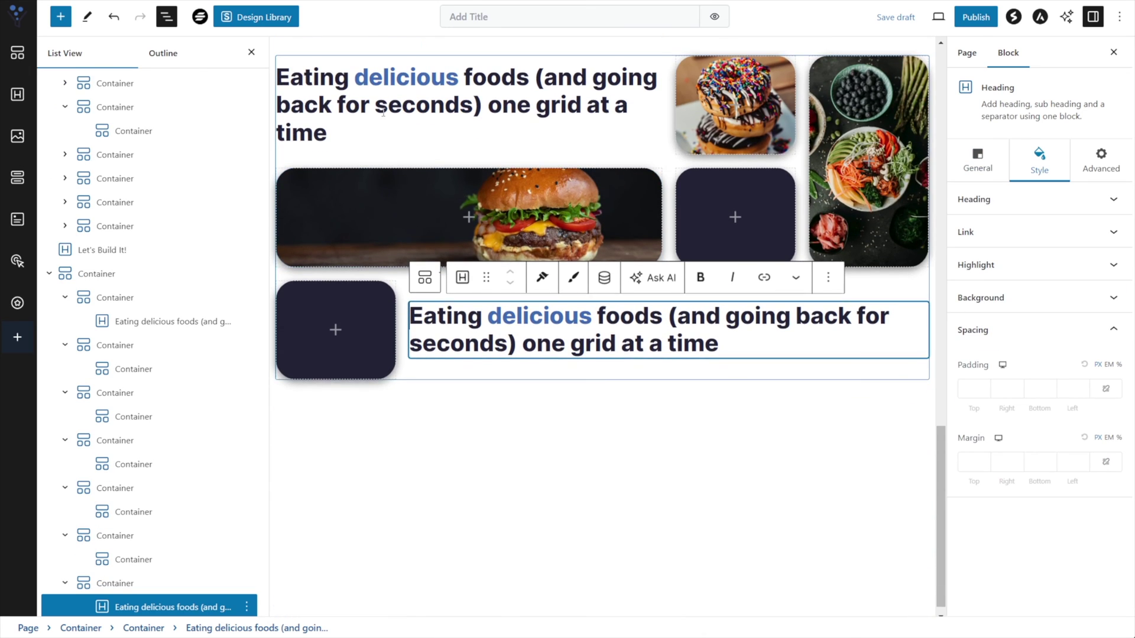
scroll(671, 470, up, 1)
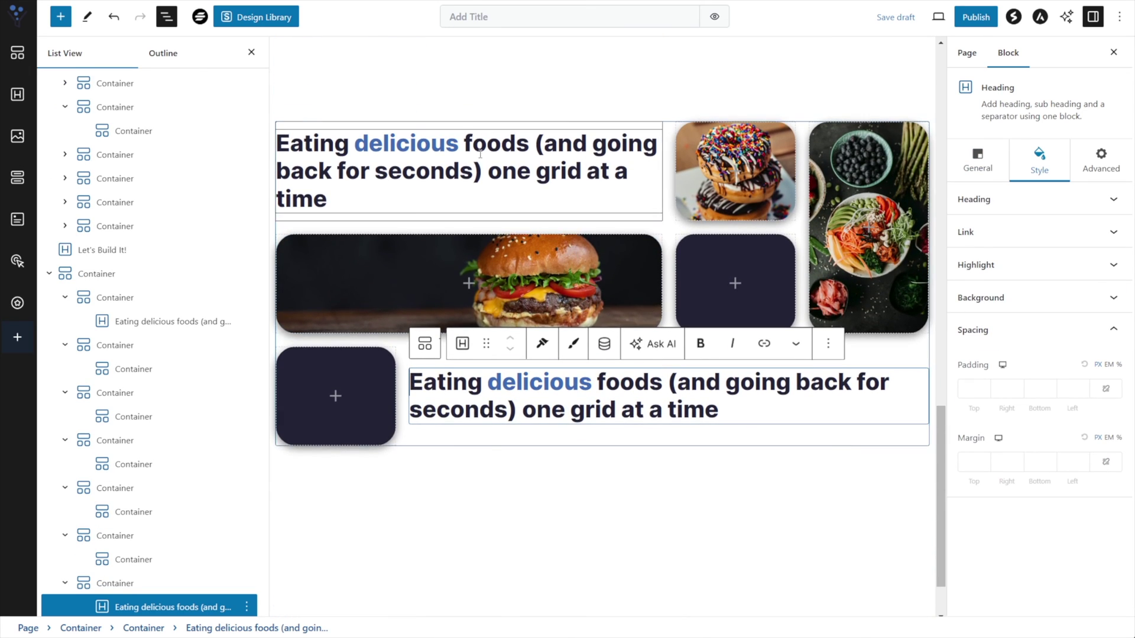
click(409, 143)
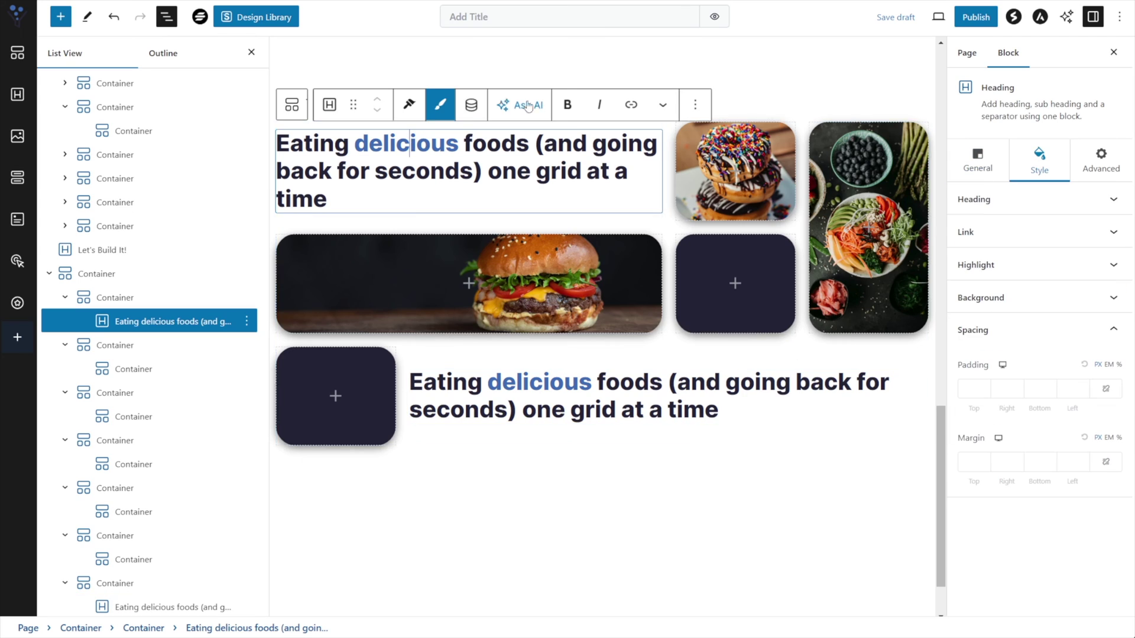
click(183, 292)
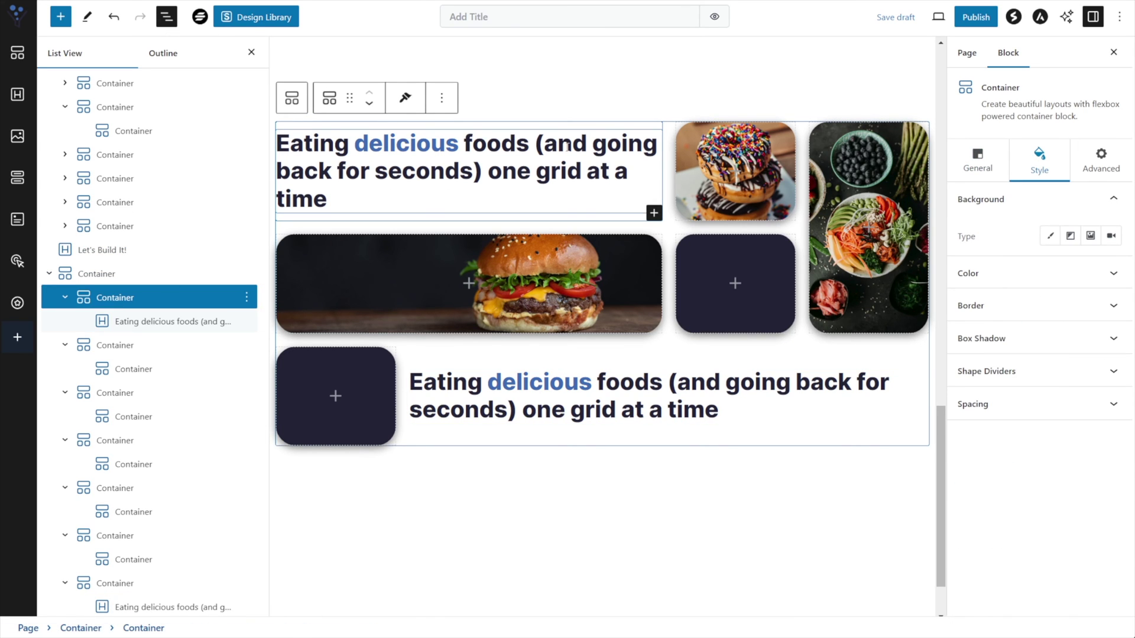
- Set the top-left container's Grid Item Align Items to Start, lifting the headline to the top
click(997, 163)
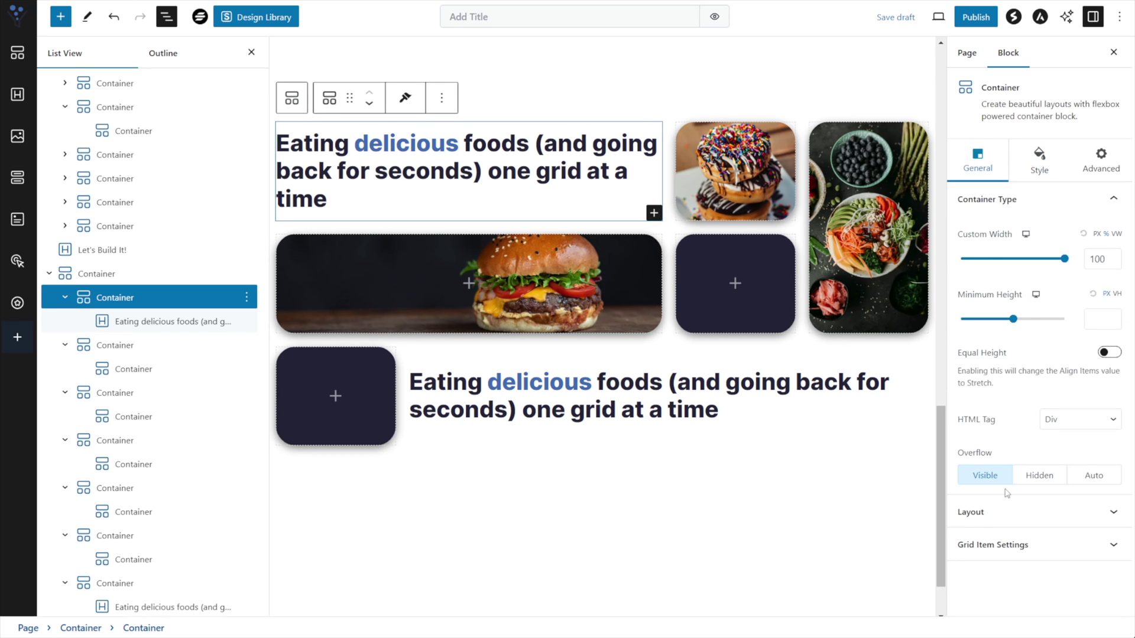
click(1044, 557)
scroll(1075, 302, down, 2)
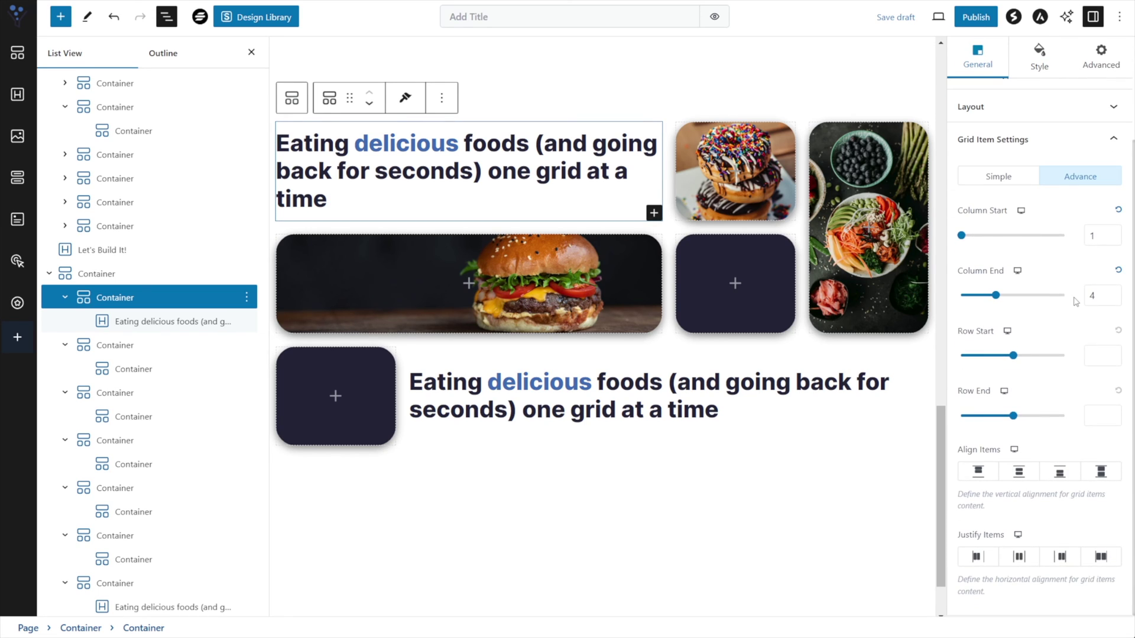
click(978, 473)
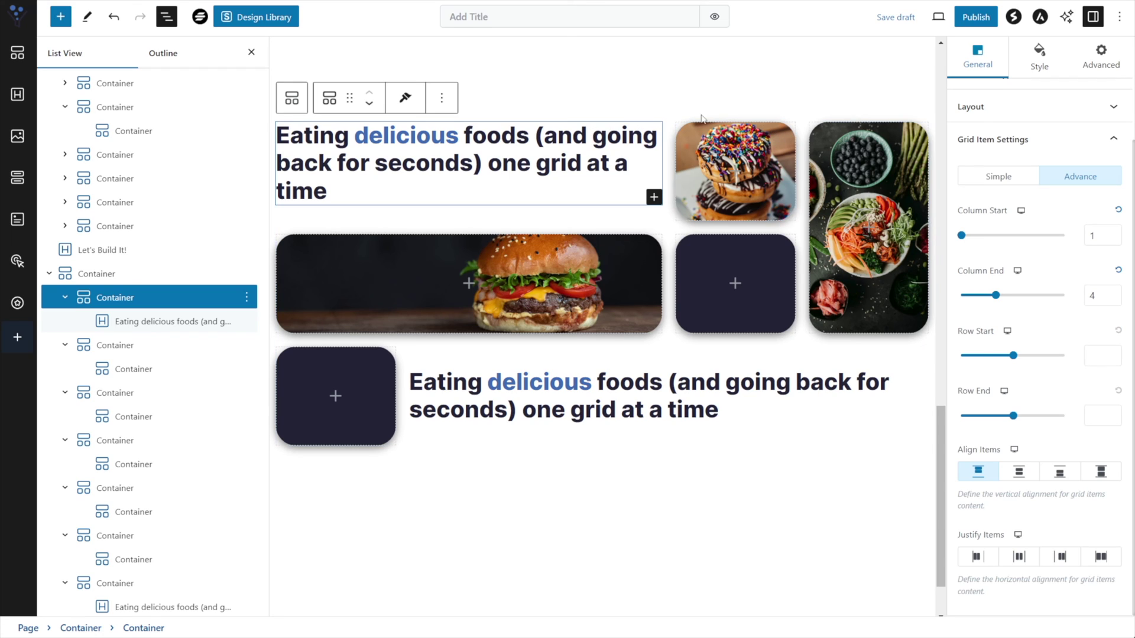
click(725, 405)
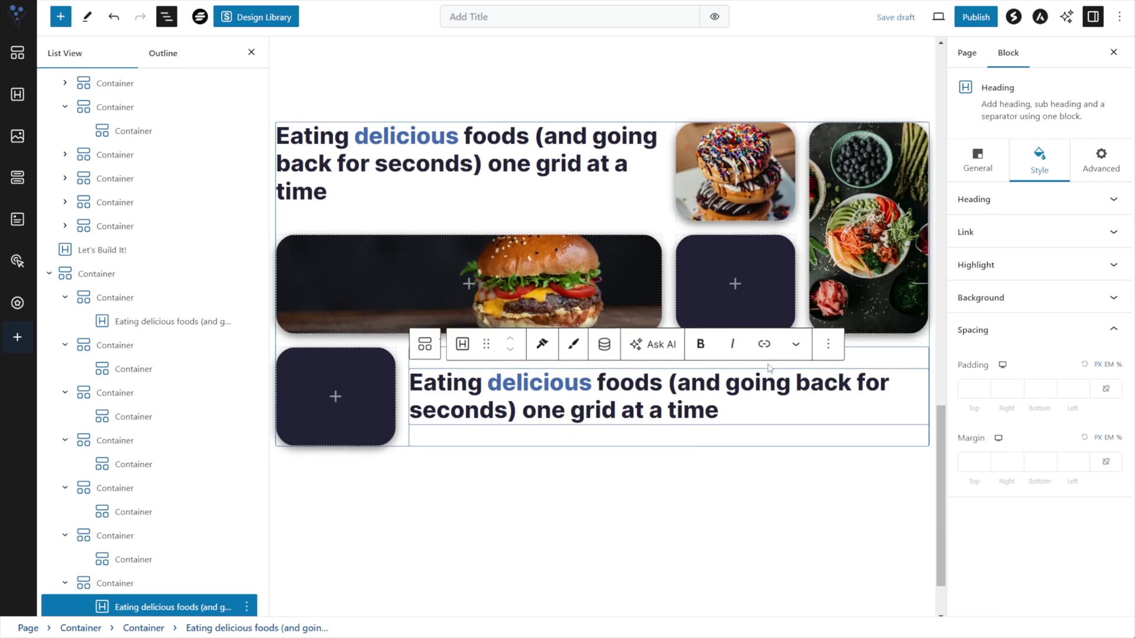
- Replace the bottom heading's text with 'Dive into a bento delight today' copied from the example
scroll(769, 368, up, 8)
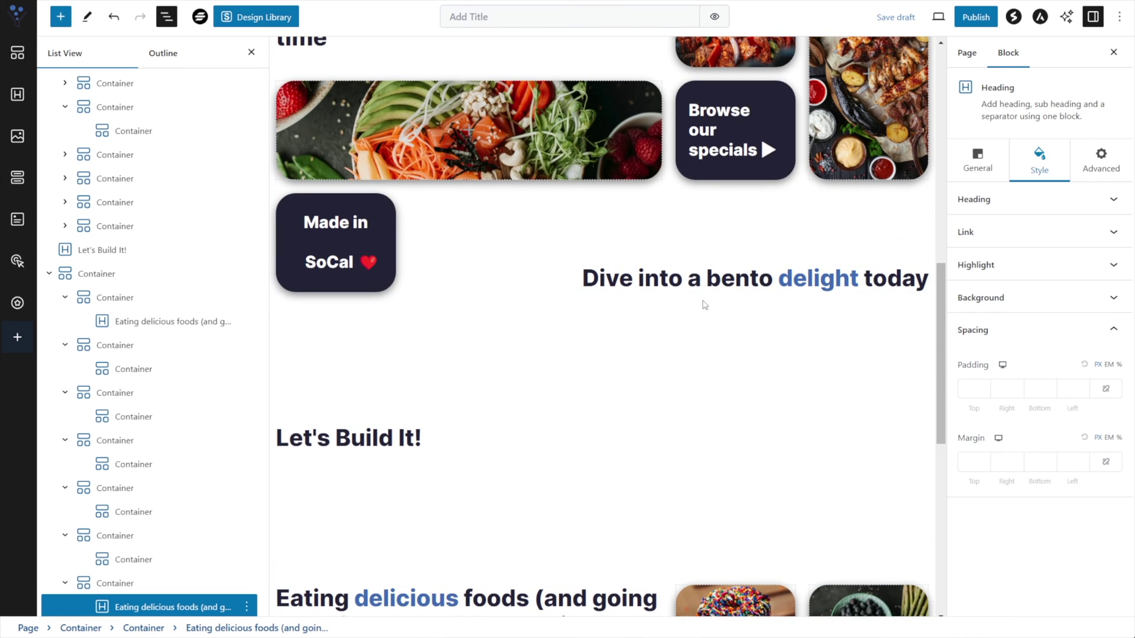
drag(585, 281, 925, 273)
key(ctrl+c)
scroll(661, 337, down, 7)
triple_click(577, 476)
key(ctrl+v)
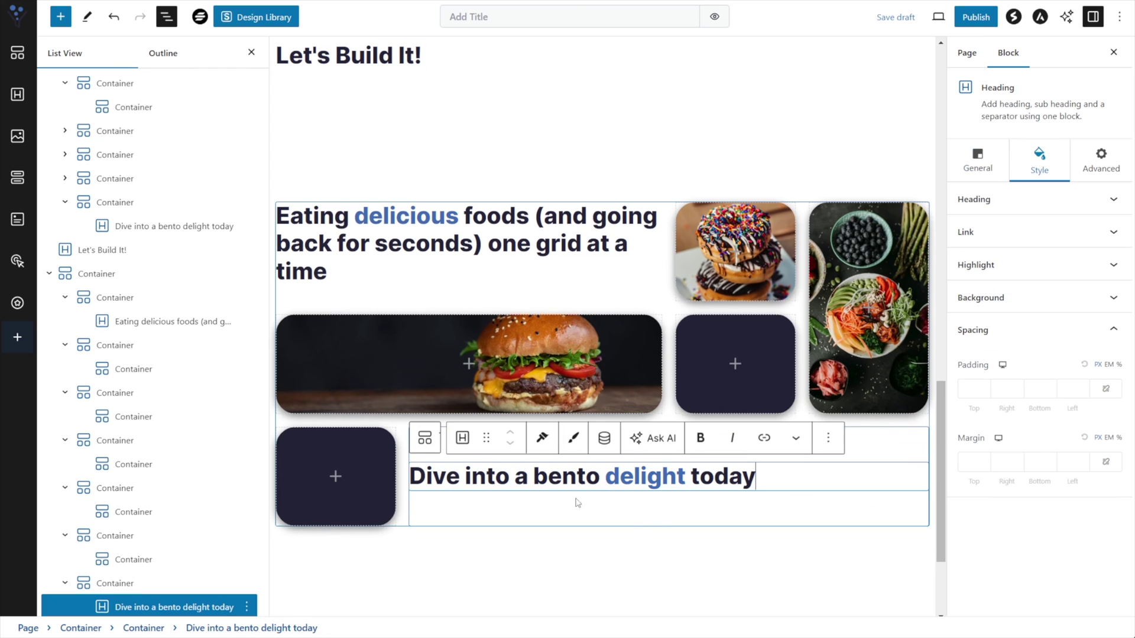
- Right-align the heading and set its container's Align Items to End
click(657, 518)
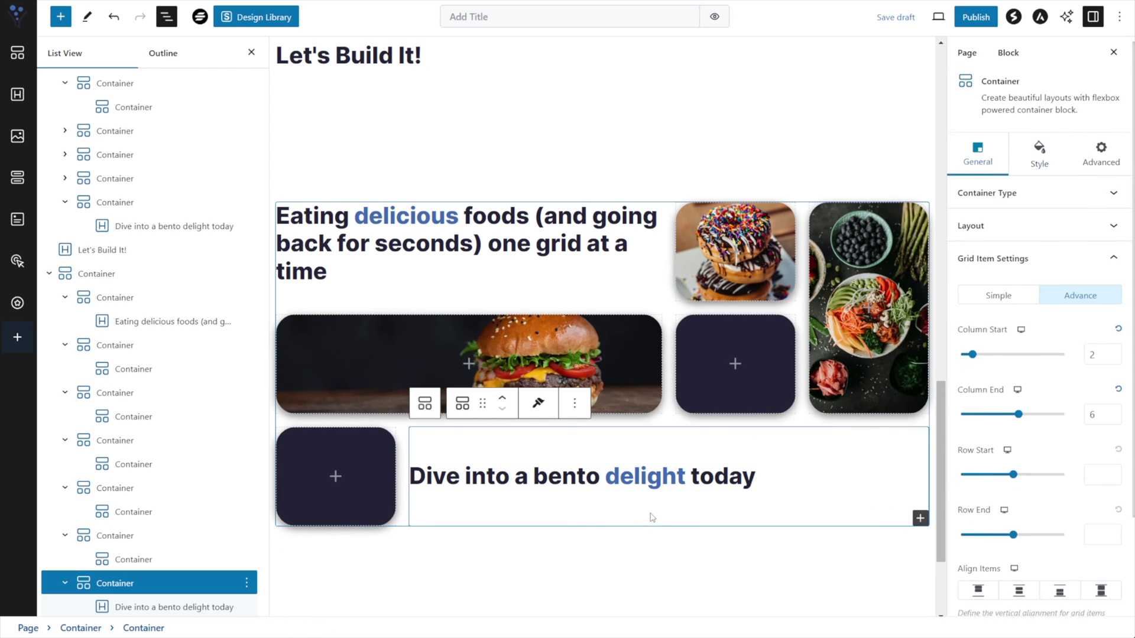
click(731, 477)
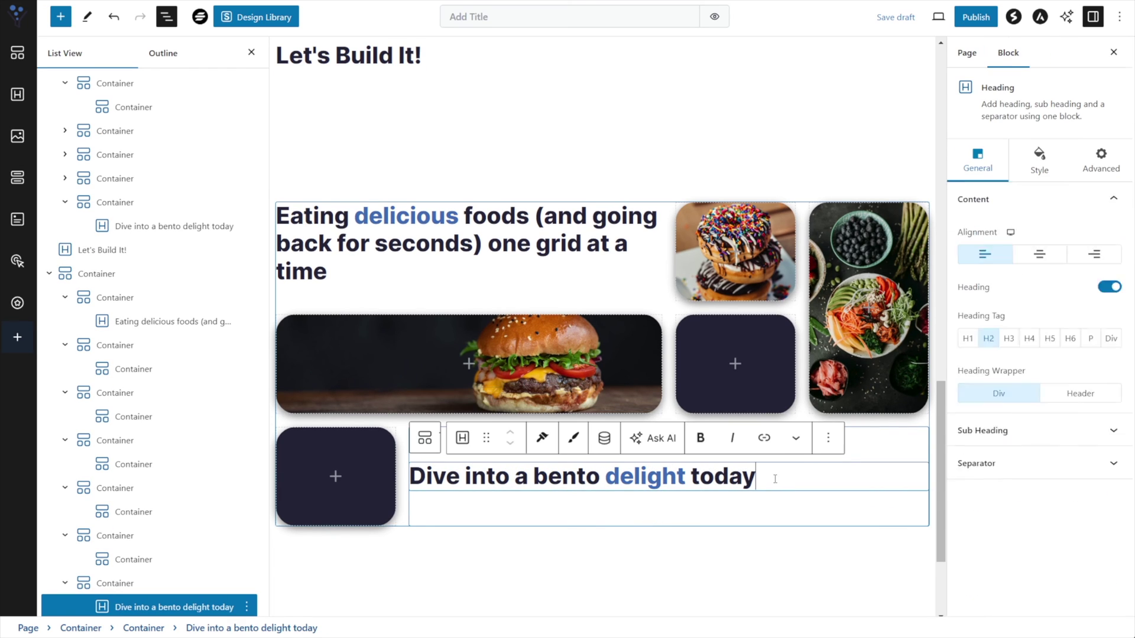
click(973, 167)
click(1098, 258)
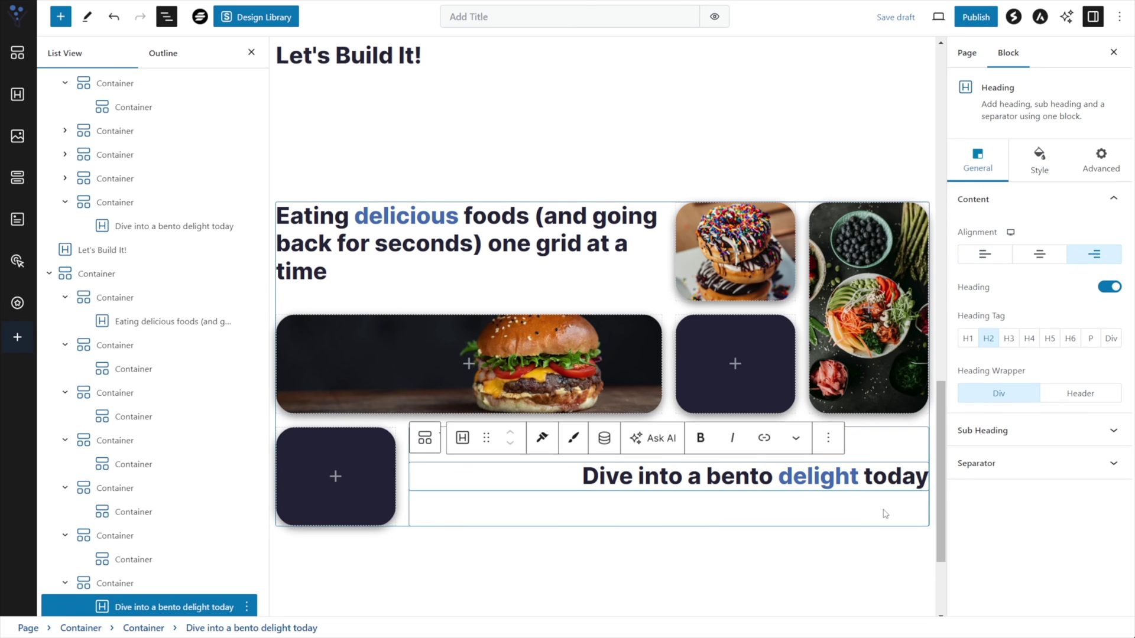
click(125, 583)
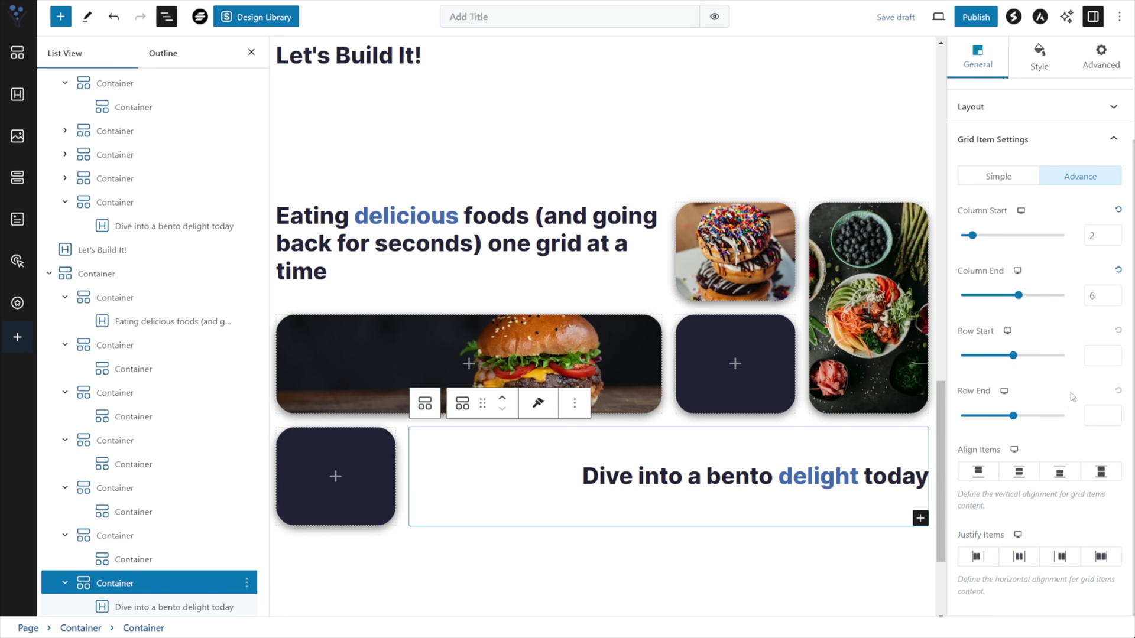
click(1058, 473)
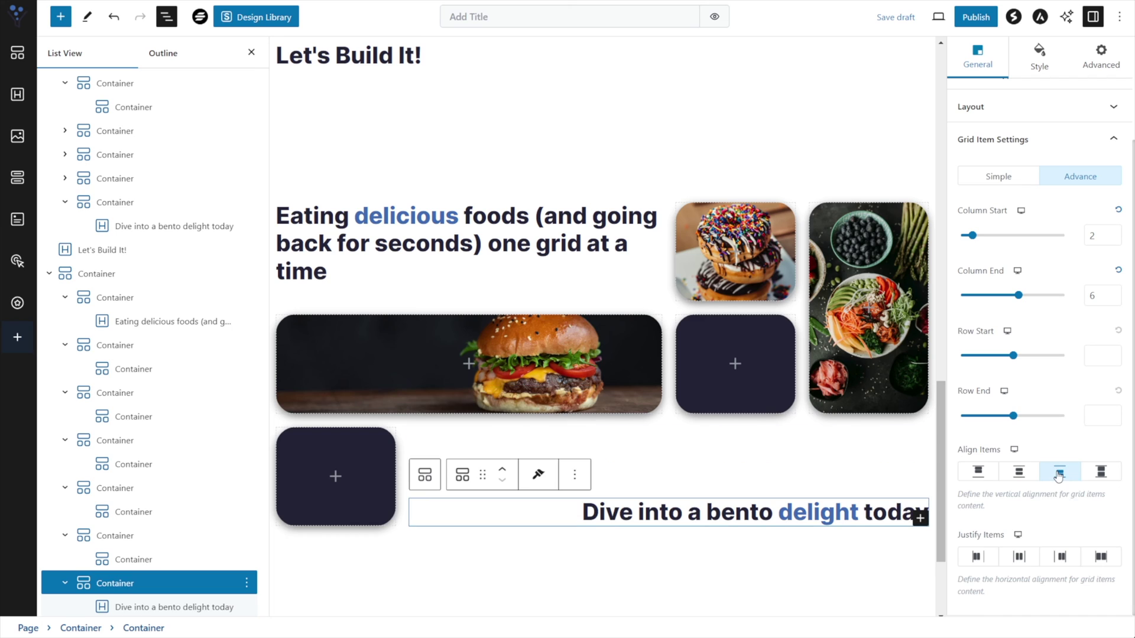
- Insert a Heading block in the bottom-left dark tile reading 'Made in'
click(724, 595)
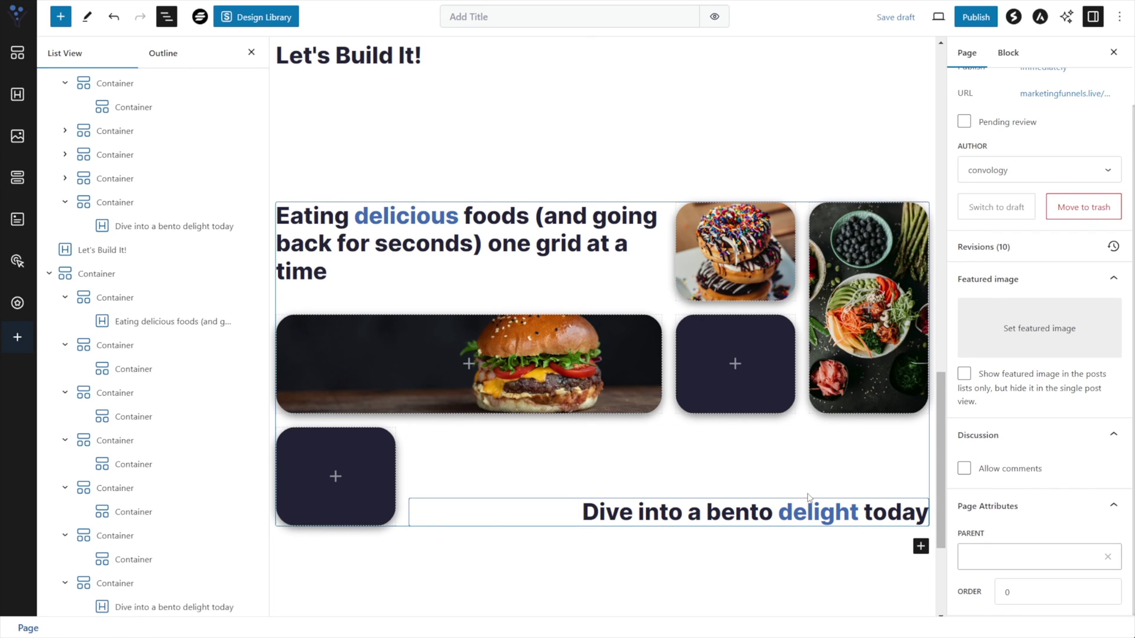
scroll(809, 497, up, 3)
scroll(796, 504, down, 3)
click(102, 250)
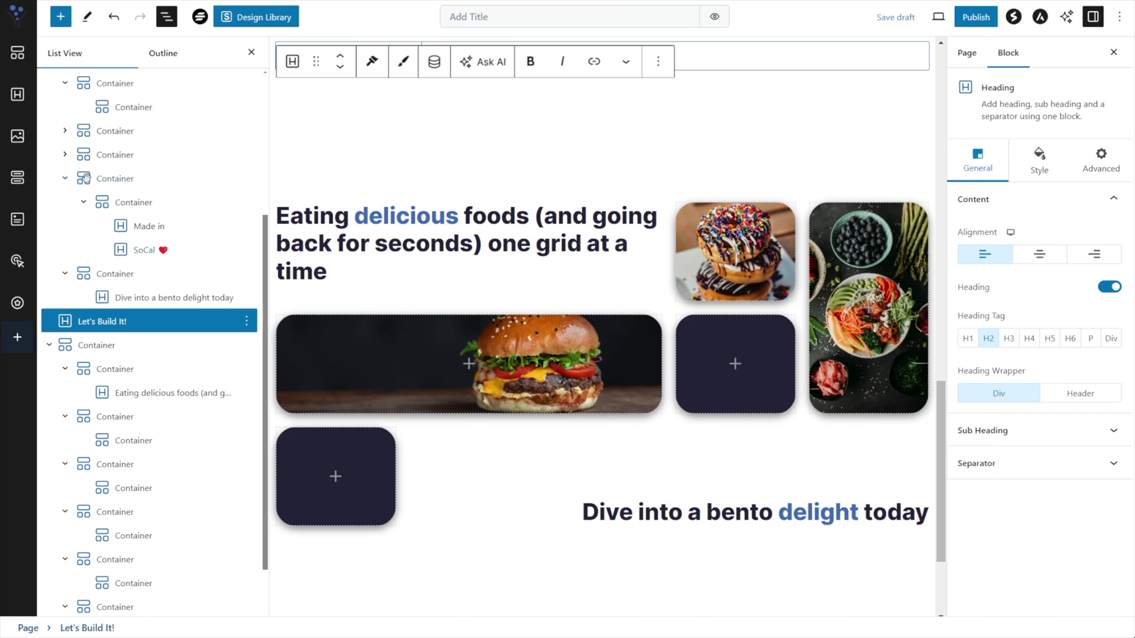
click(333, 475)
scroll(328, 402, down, 3)
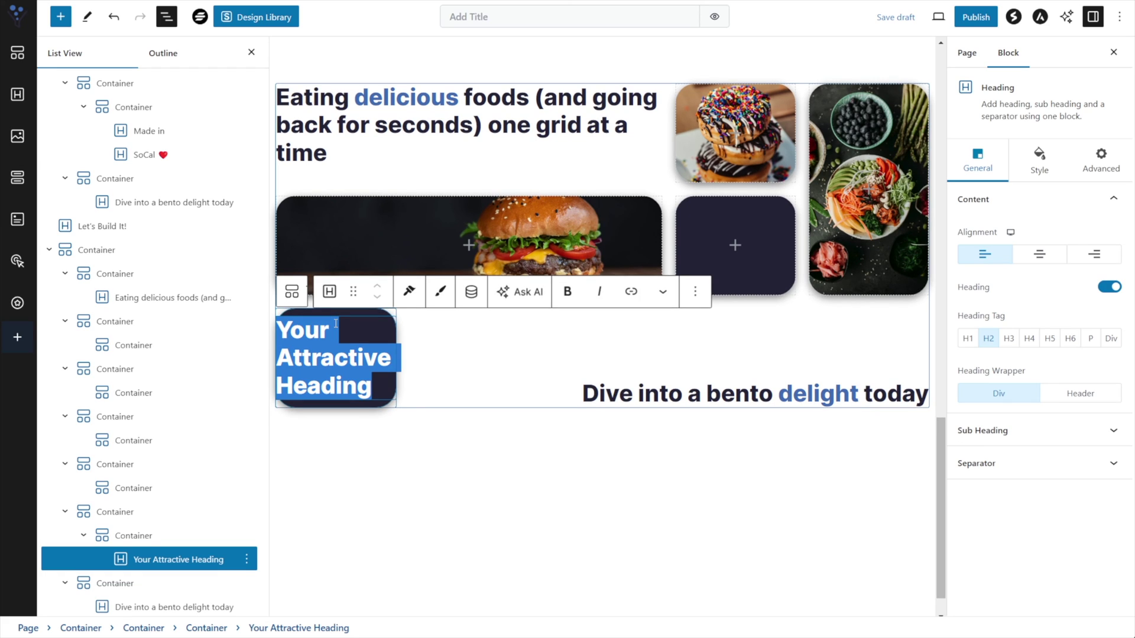
text(Made in)
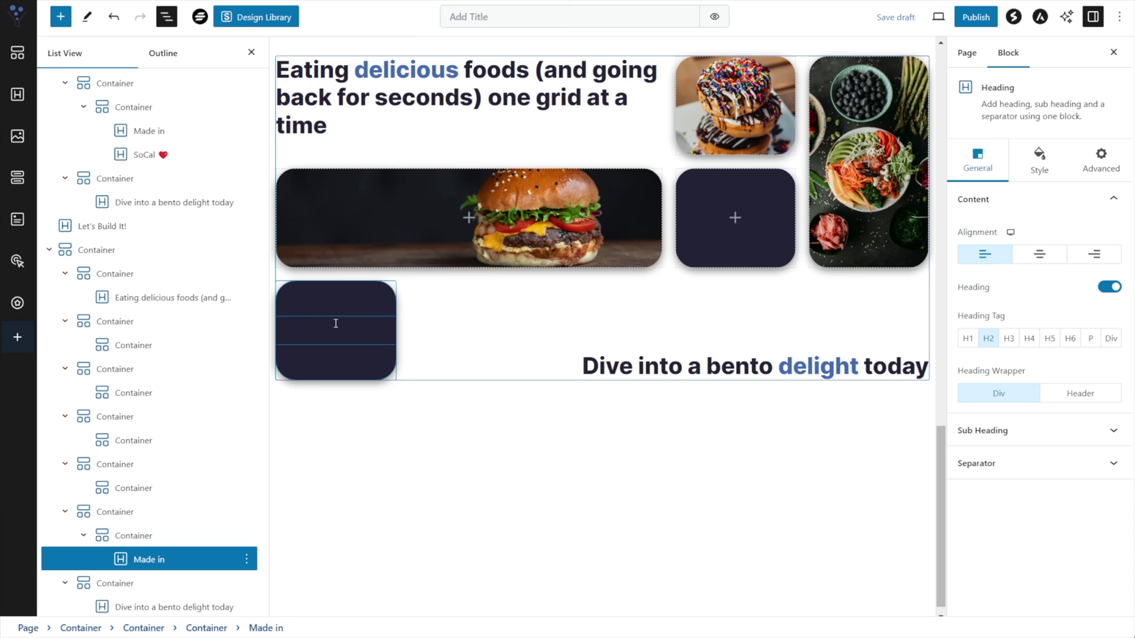
scroll(366, 284, up, 9)
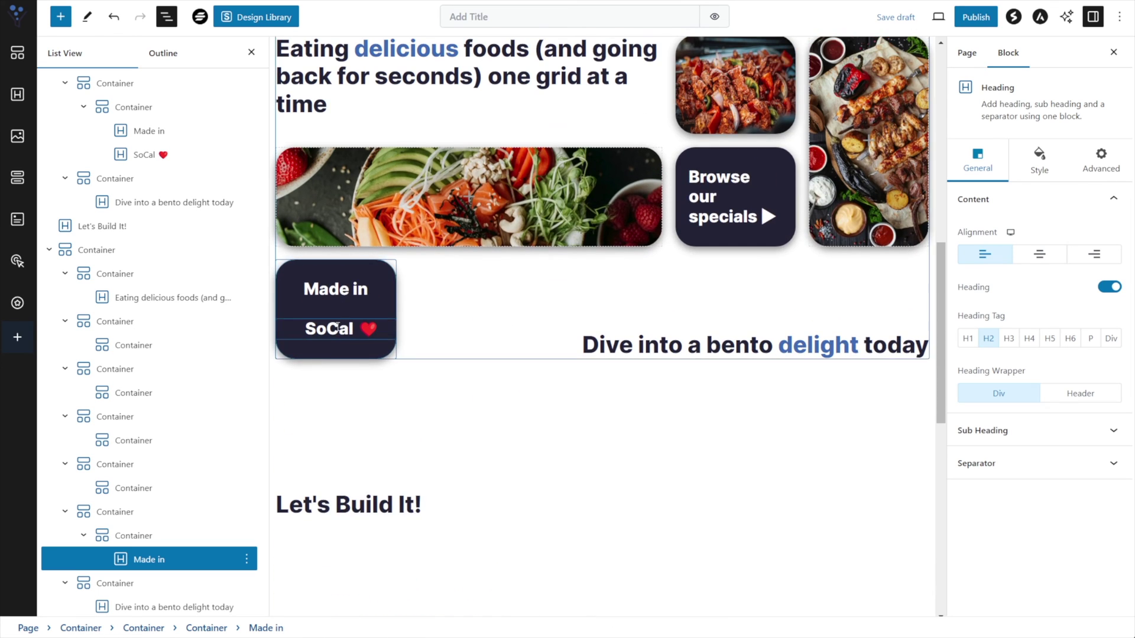
scroll(418, 434, down, 9)
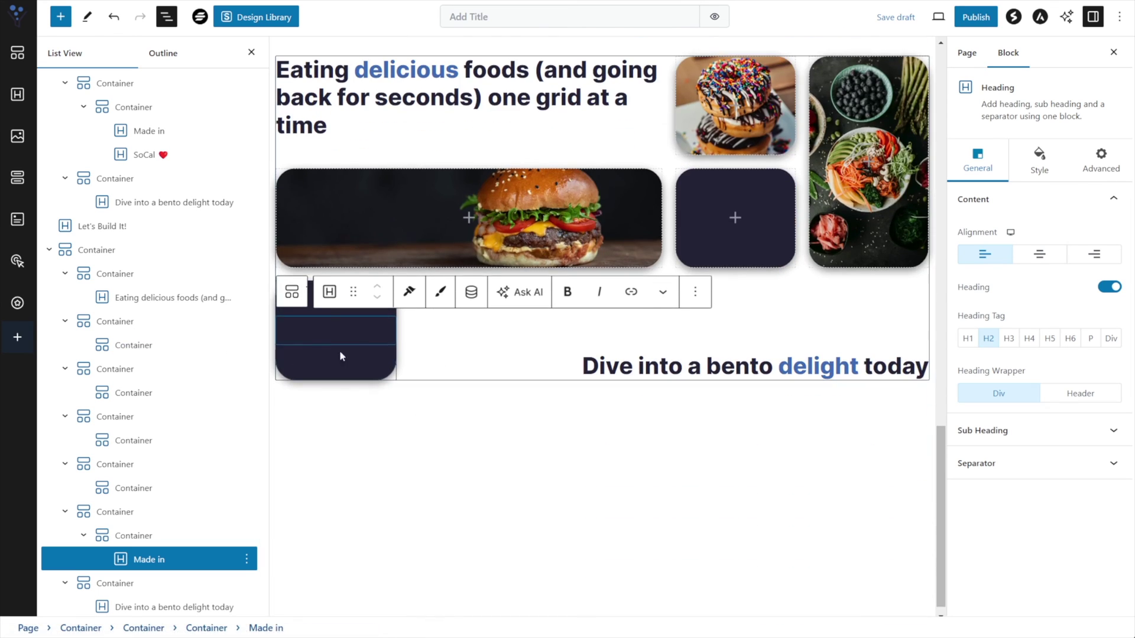
click(1042, 168)
- Make the 'Made in' heading's text white and centre-aligned
click(1112, 291)
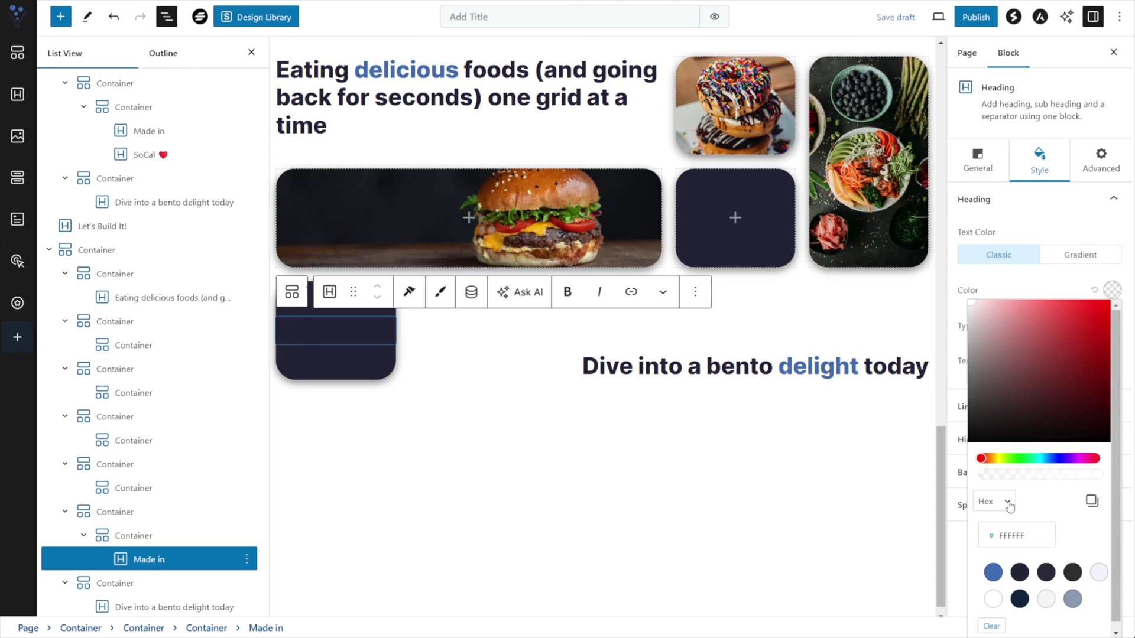
click(994, 598)
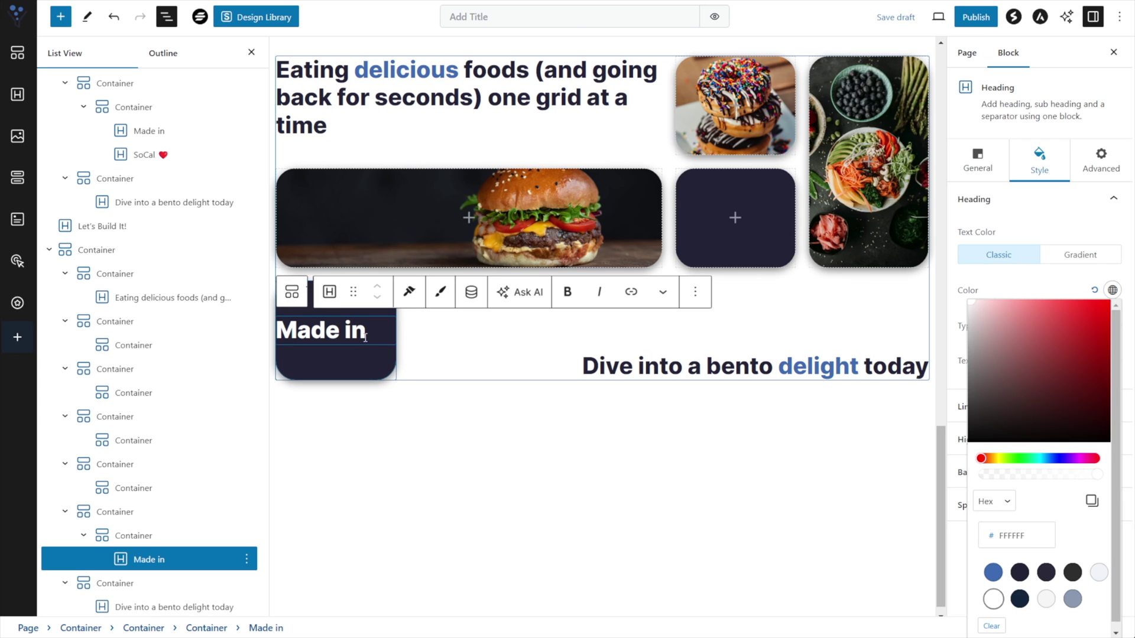
click(978, 161)
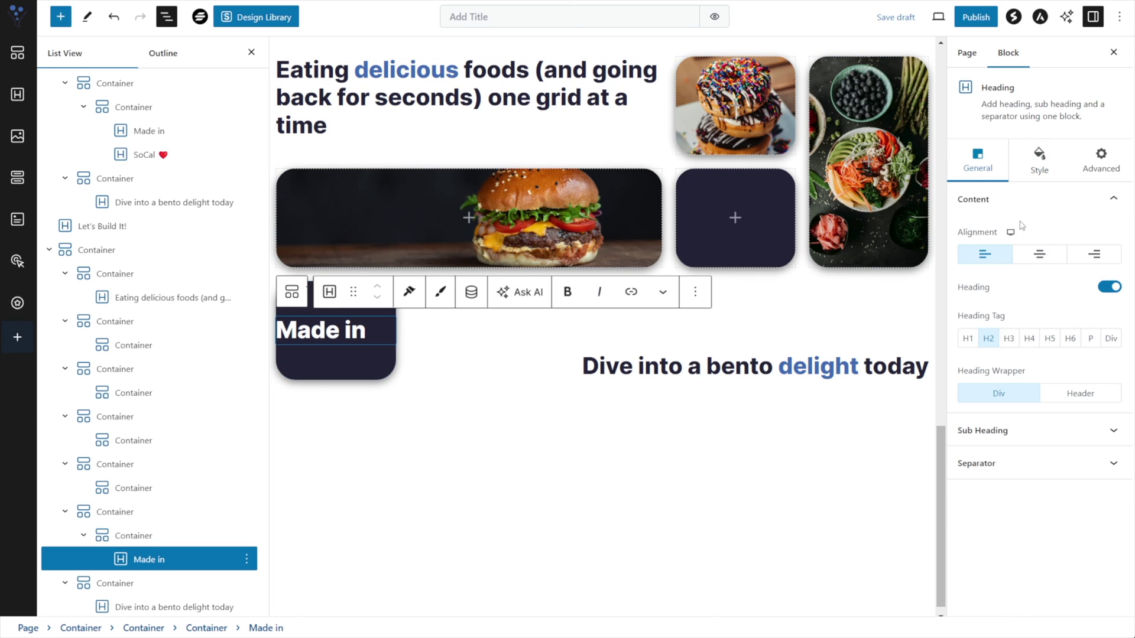
click(1039, 254)
- Set the 'Made in' heading's font size to 25
click(376, 324)
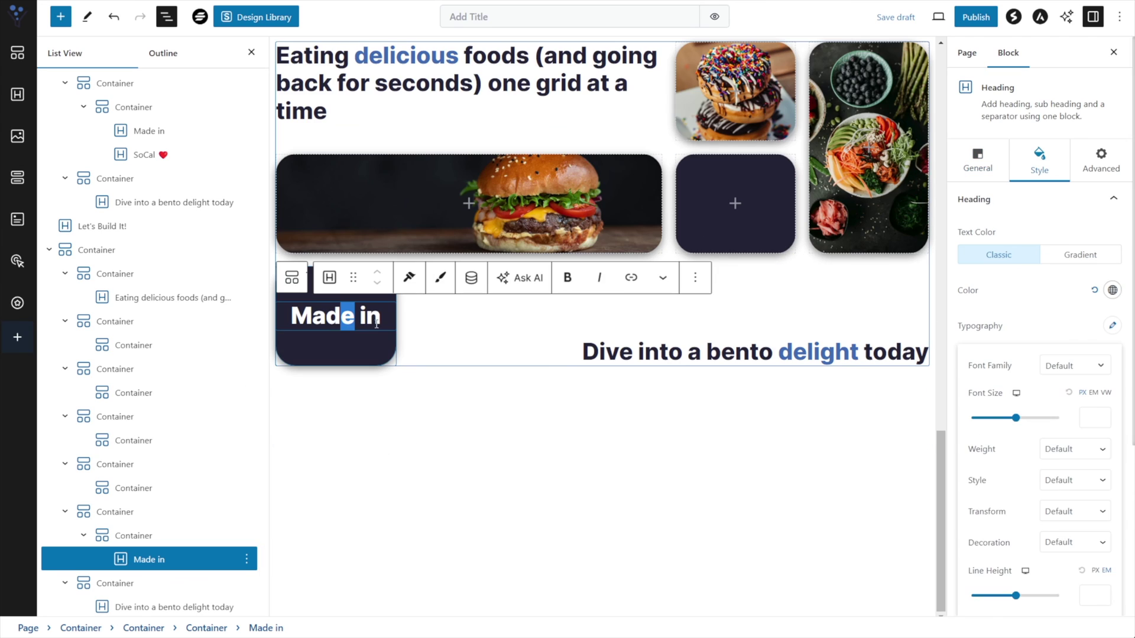
click(355, 317)
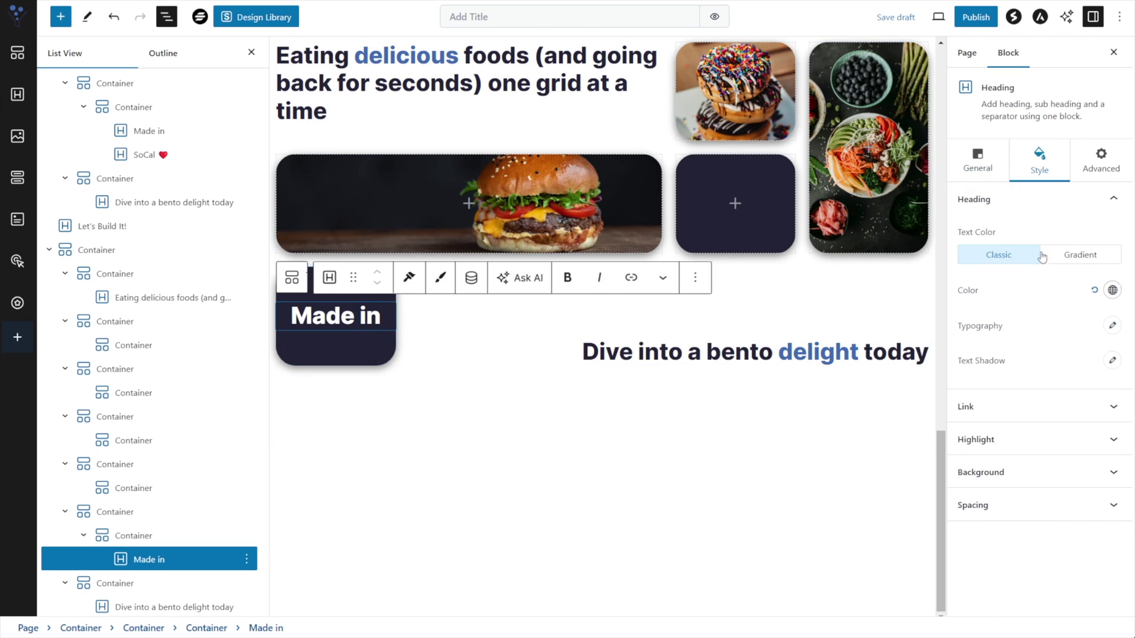
click(1112, 326)
click(1094, 418)
text(0)
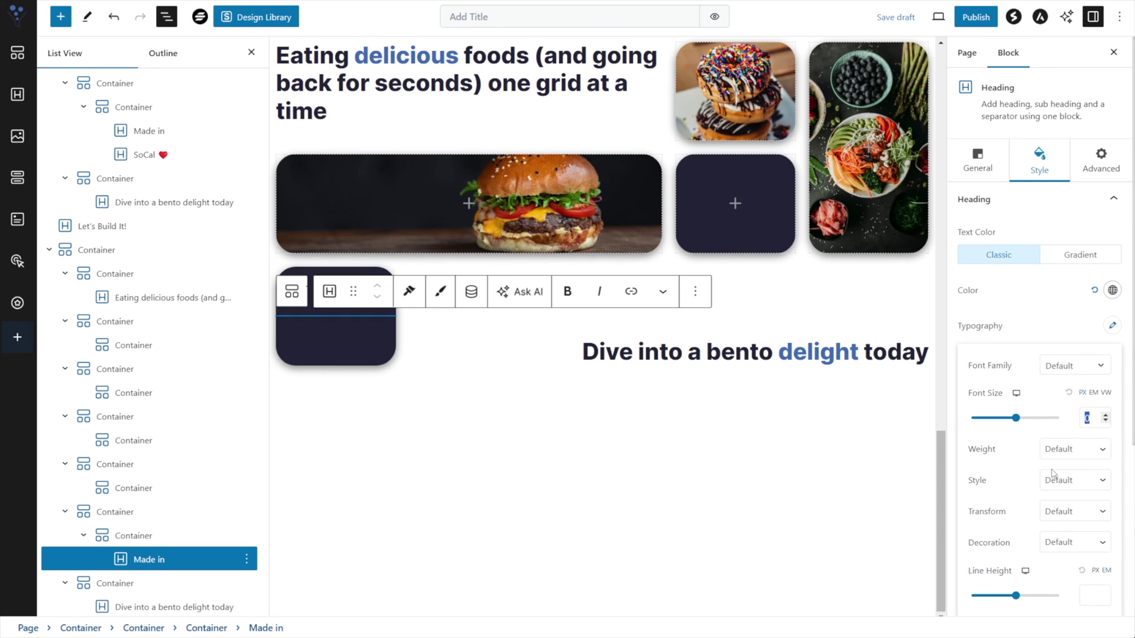
text(25)
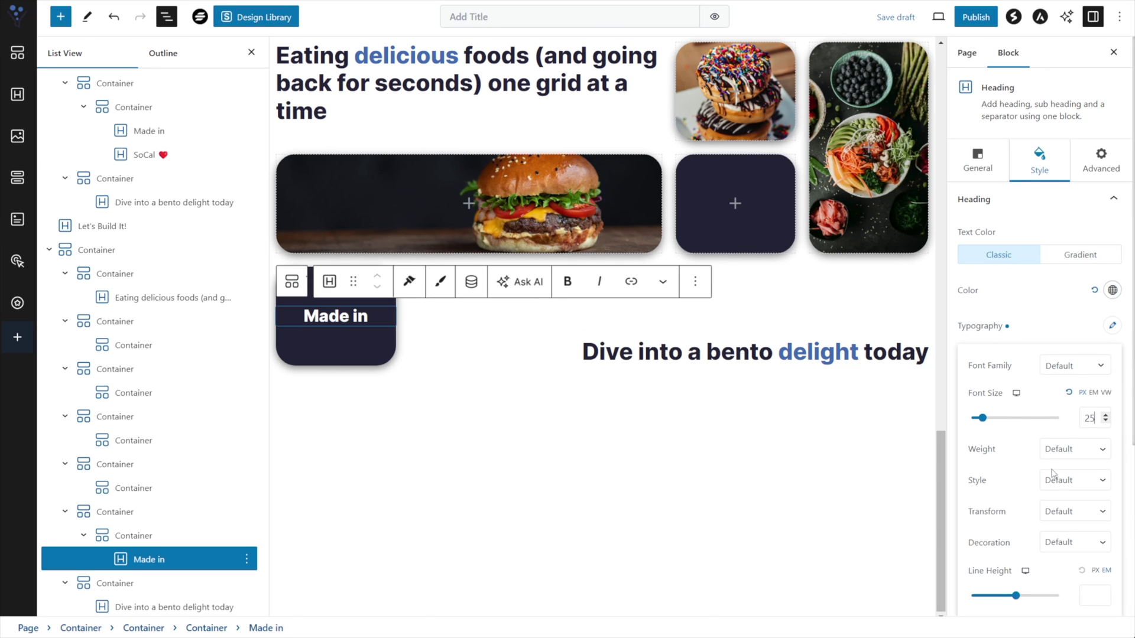
click(695, 284)
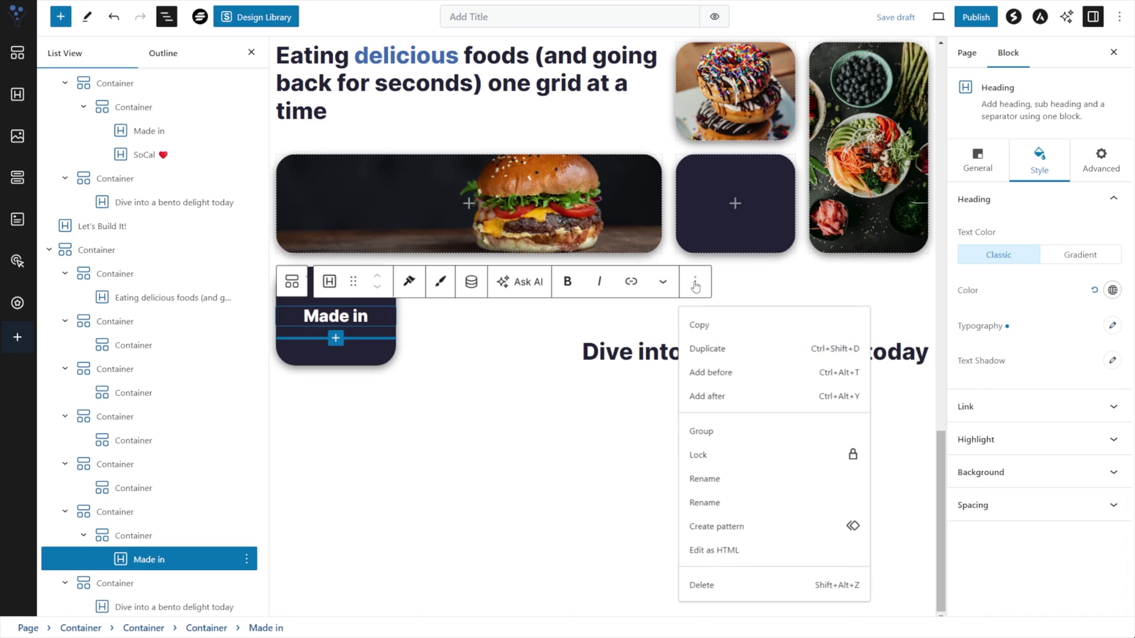
- Duplicate the 'Made in' heading and retype the copy as 'SoCal ❤️'
click(726, 350)
triple_click(341, 335)
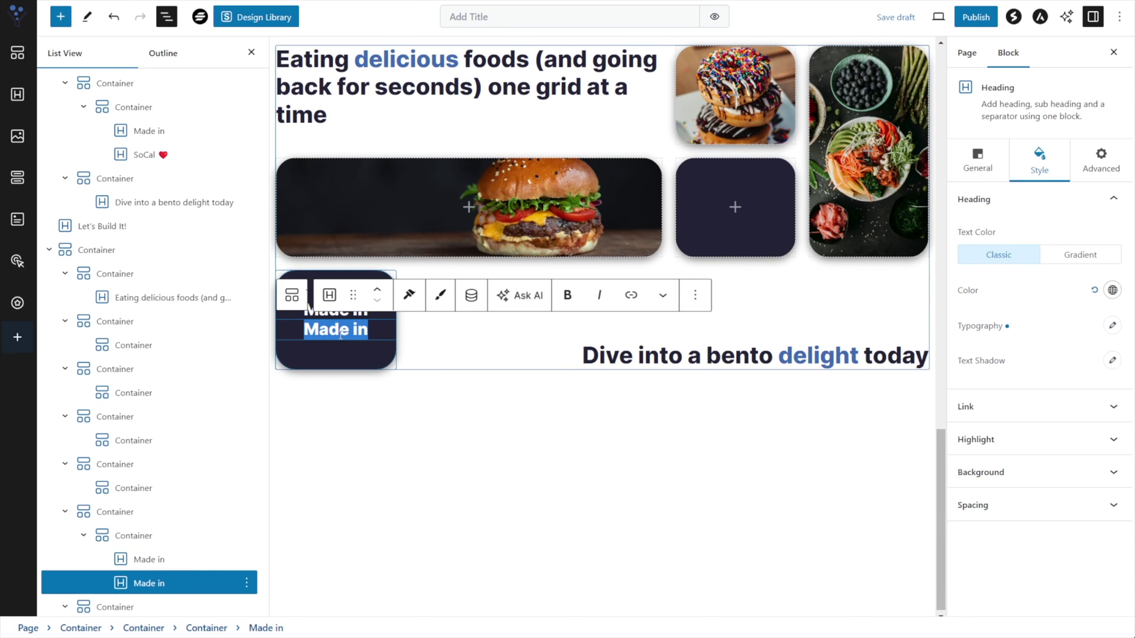
text(in SoCal)
text(❤)
click(402, 473)
click(339, 352)
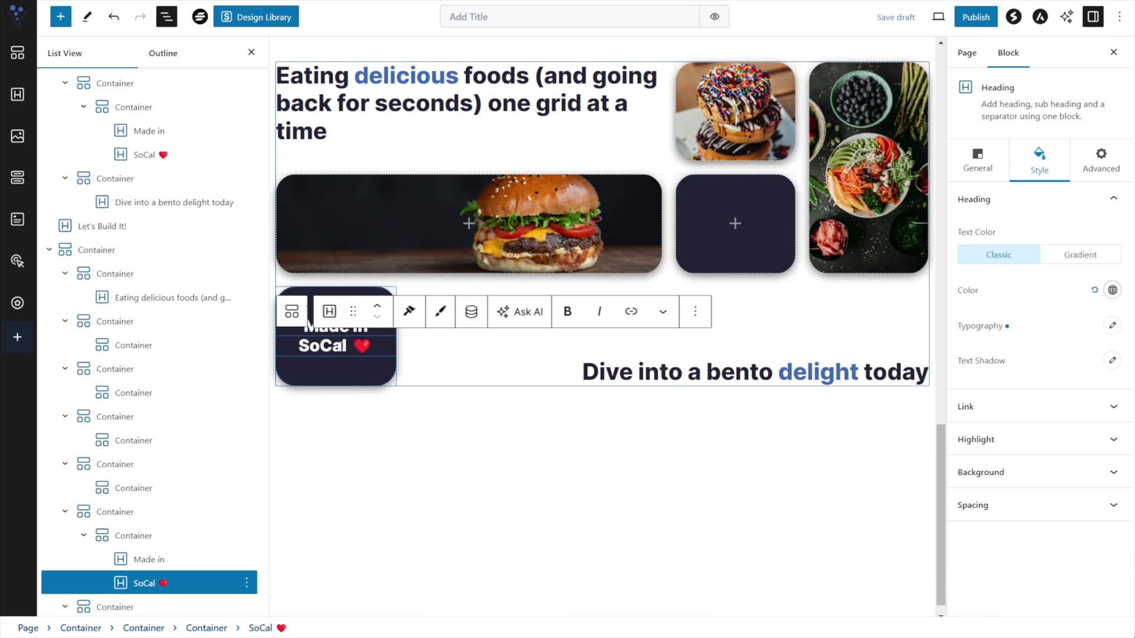
- Set the dark tile container's Justify Content to Space Evenly and compare with the example
click(392, 376)
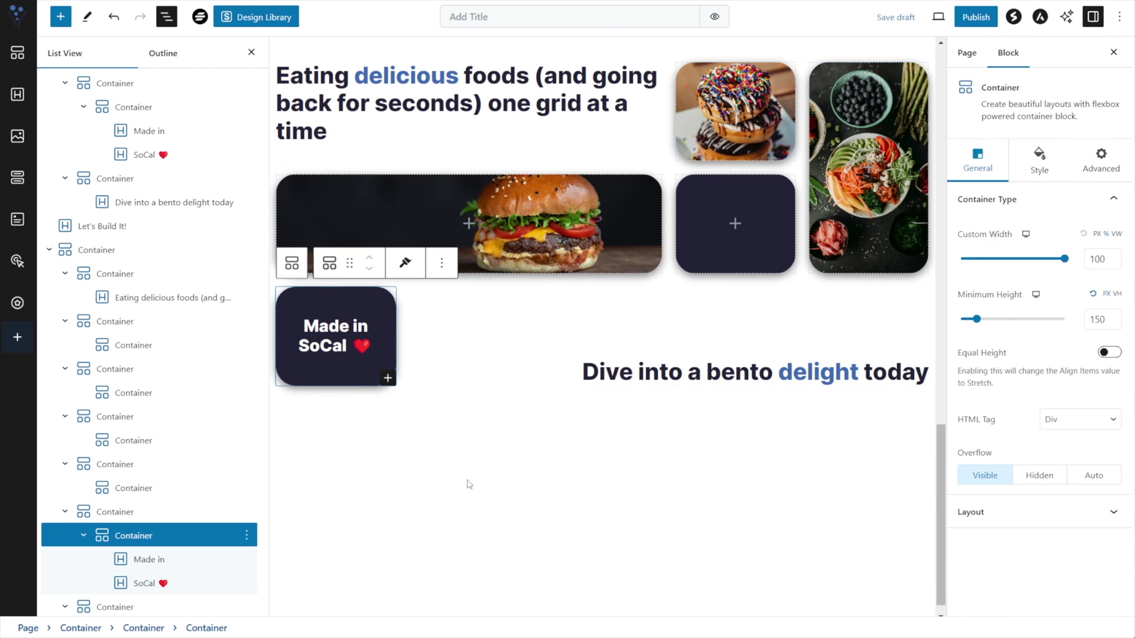
scroll(353, 435, up, 2)
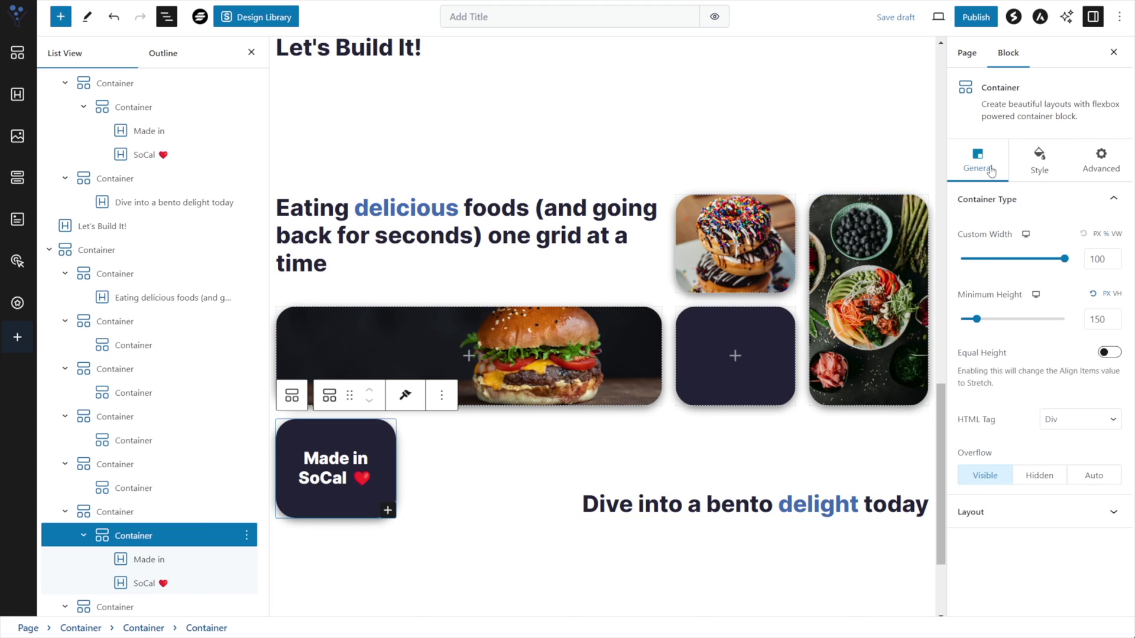
click(1035, 512)
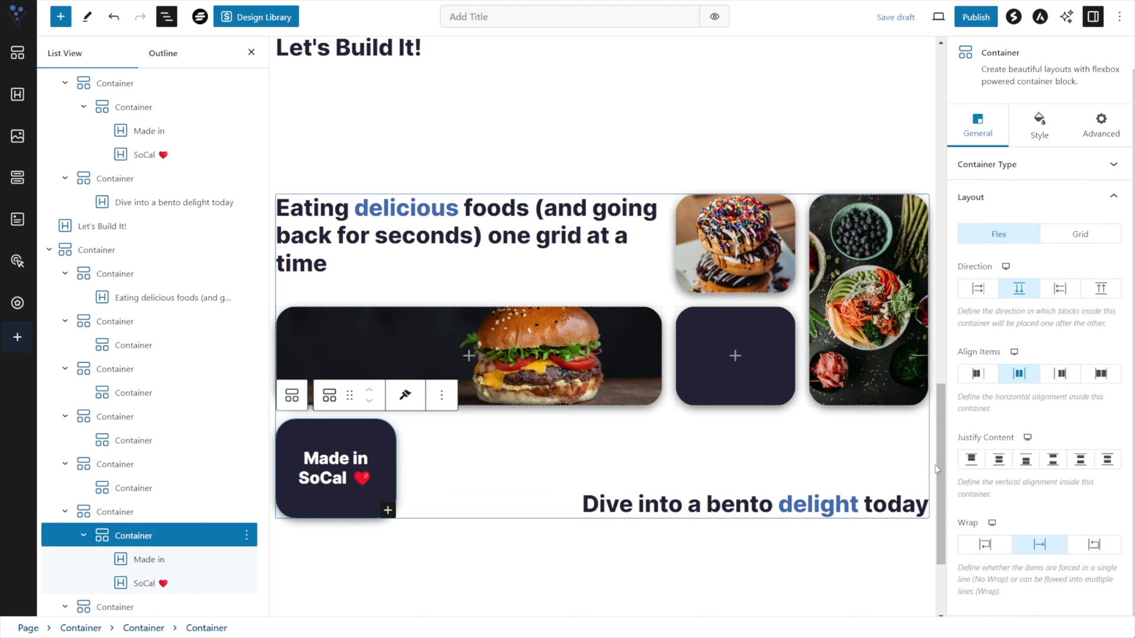
click(1108, 460)
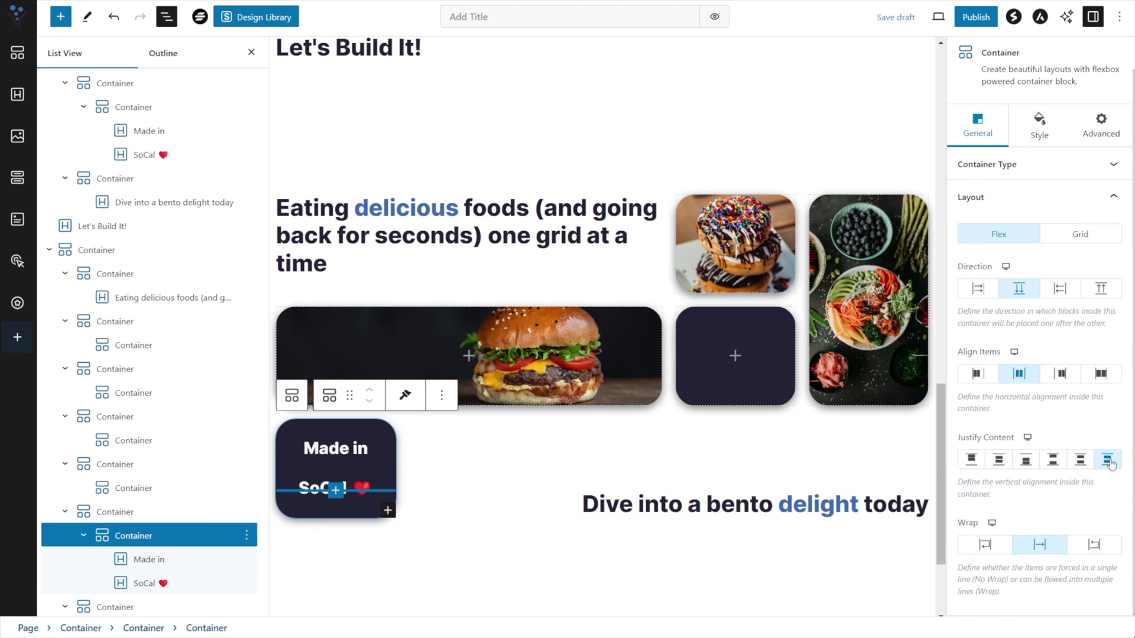
scroll(462, 480, up, 5)
scroll(462, 480, down, 4)
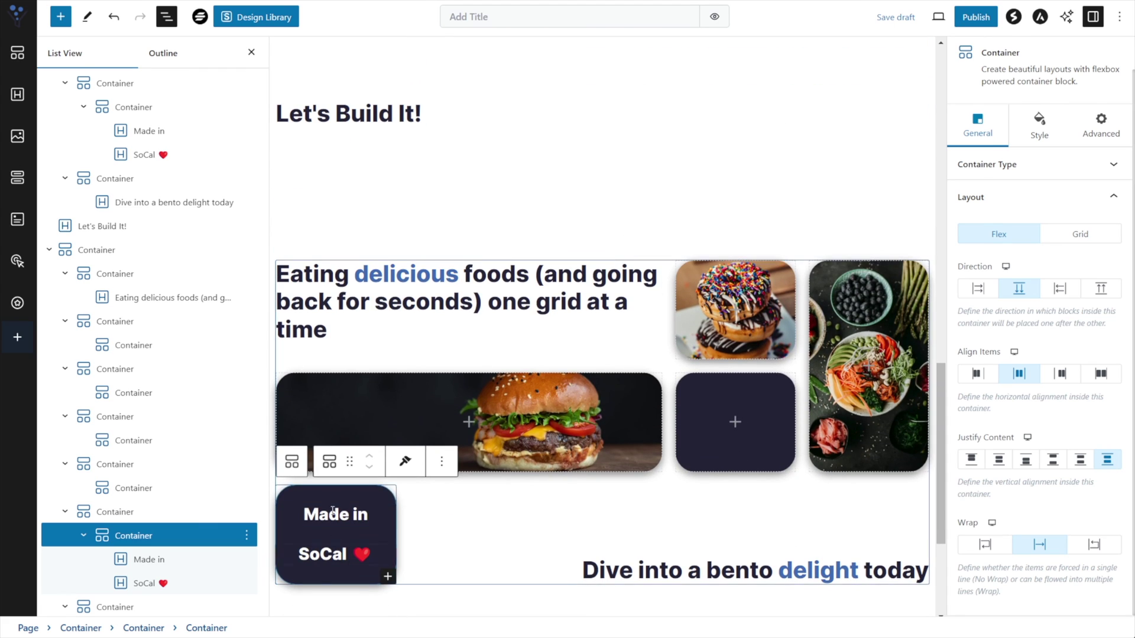
scroll(598, 251, up, 1)
scroll(599, 251, up, 8)
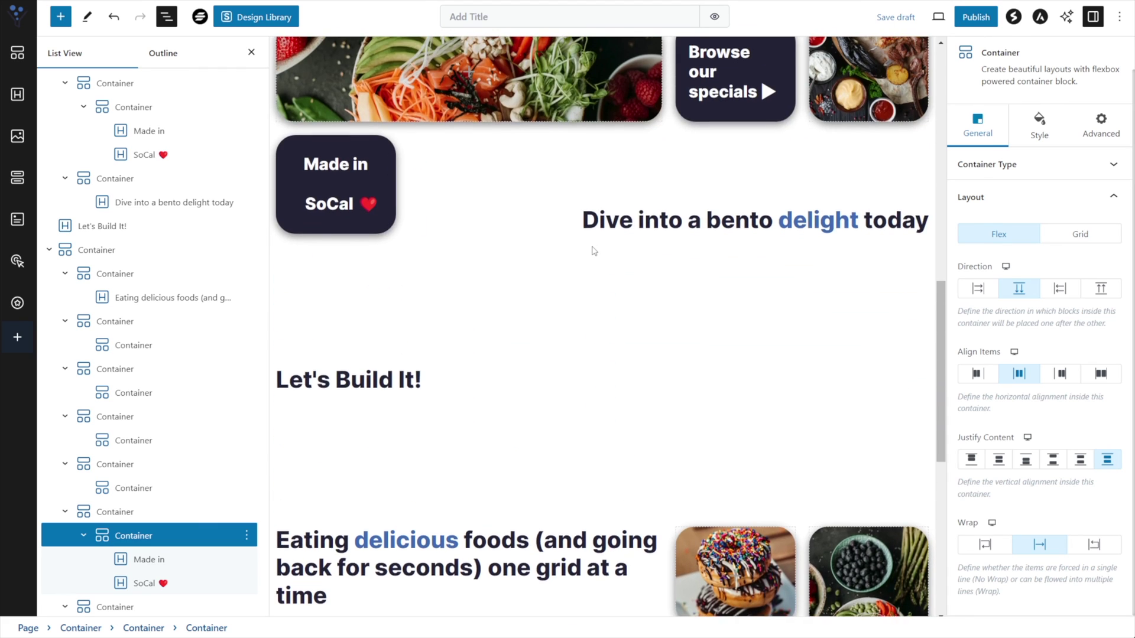
scroll(629, 289, down, 6)
scroll(630, 289, down, 4)
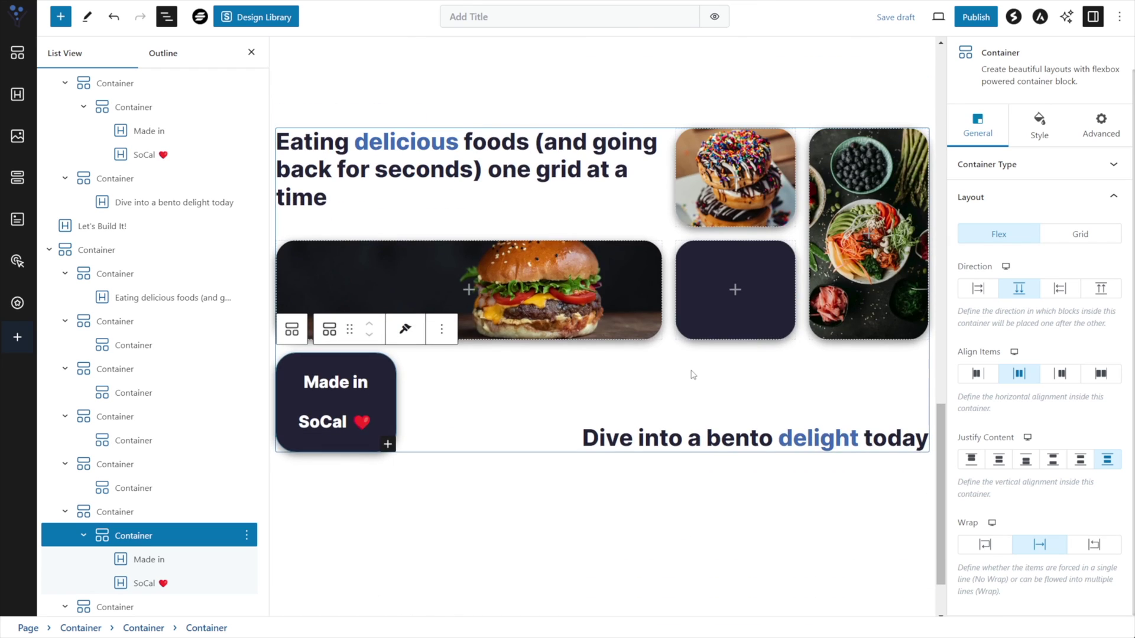
scroll(702, 168, up, 8)
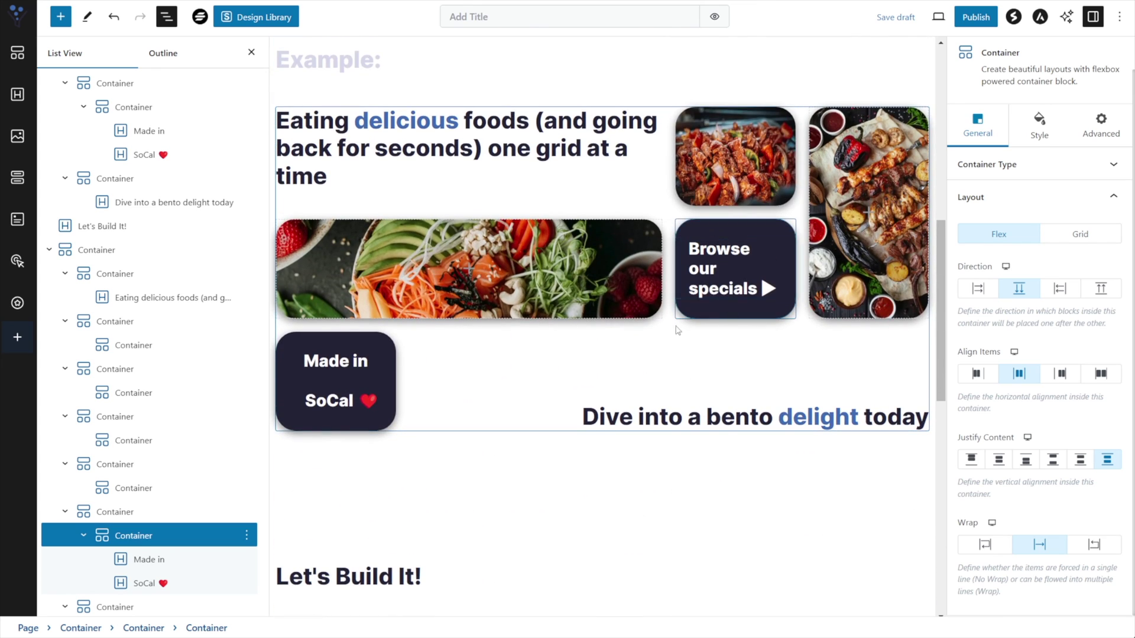
scroll(664, 345, down, 9)
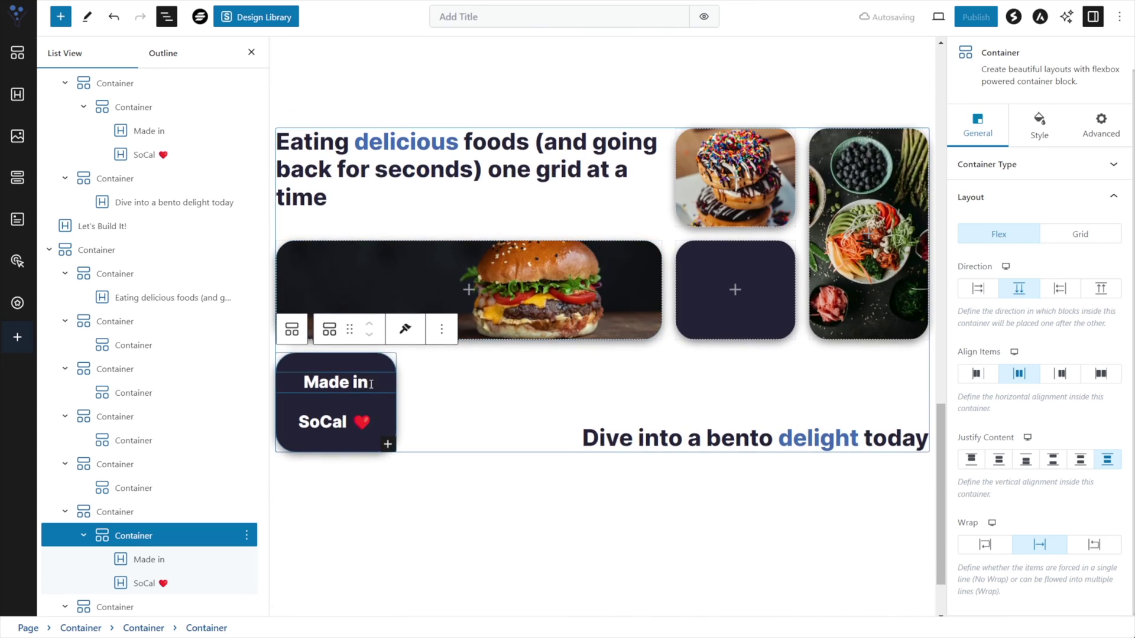
- Duplicate the 'Made in' heading and move the copy into the empty dark card
click(343, 382)
click(698, 349)
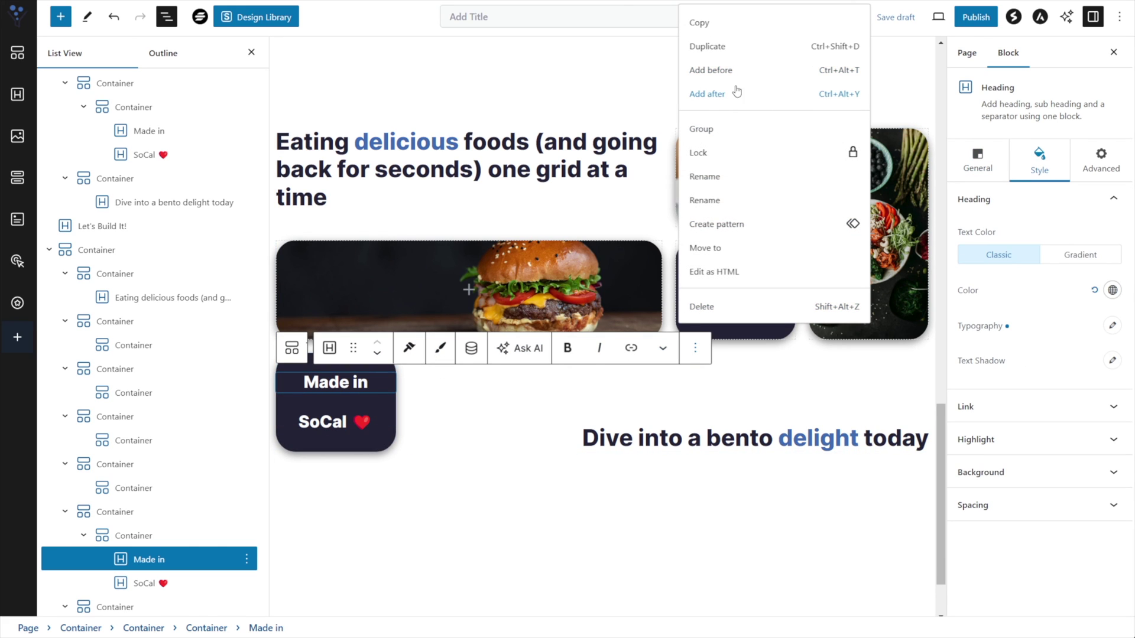
click(707, 47)
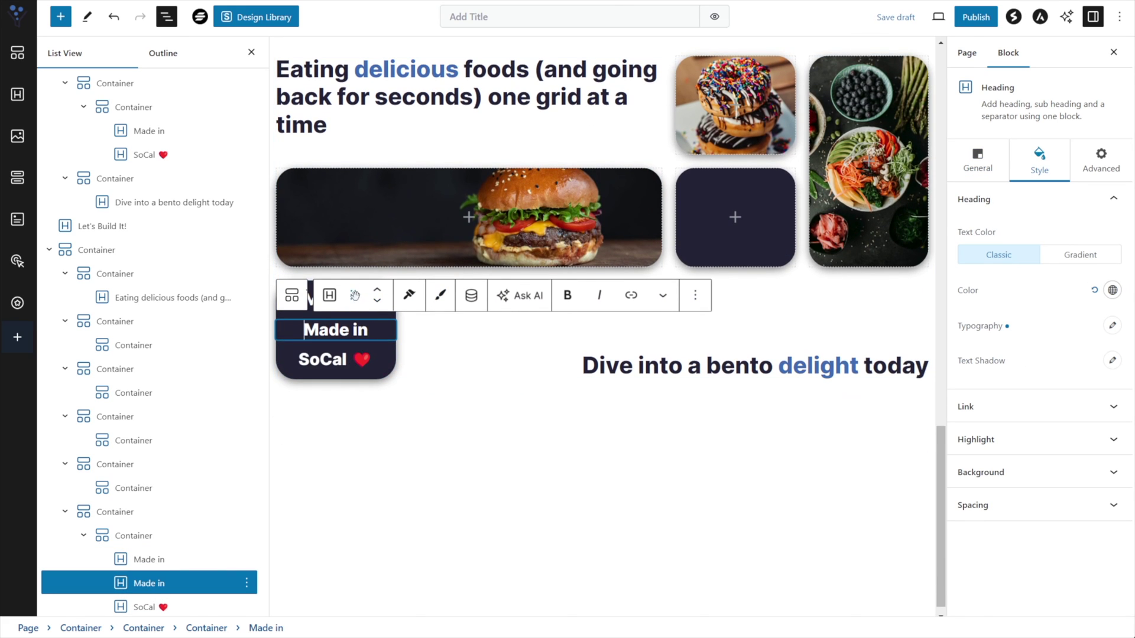
drag(731, 223, 734, 263)
scroll(763, 390, down, 5)
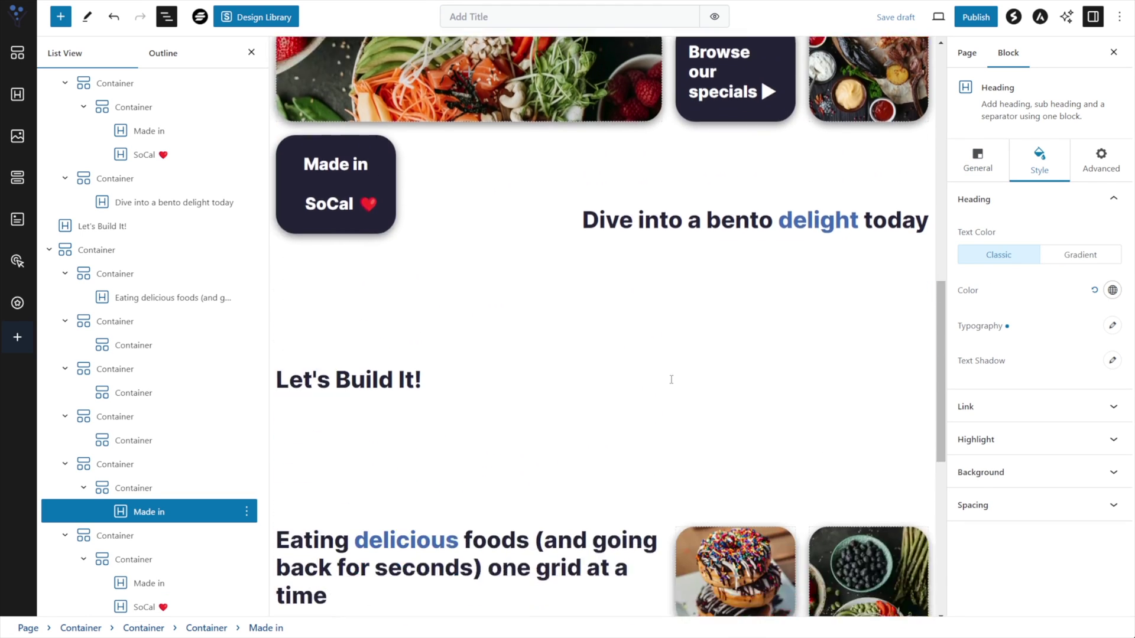
- Retype the copied heading as 'Browse our specials ▶'
key(ctrl+a)
text(Broiw)
key(BackSpace)
key(BackSpace)
text(wse our specials)
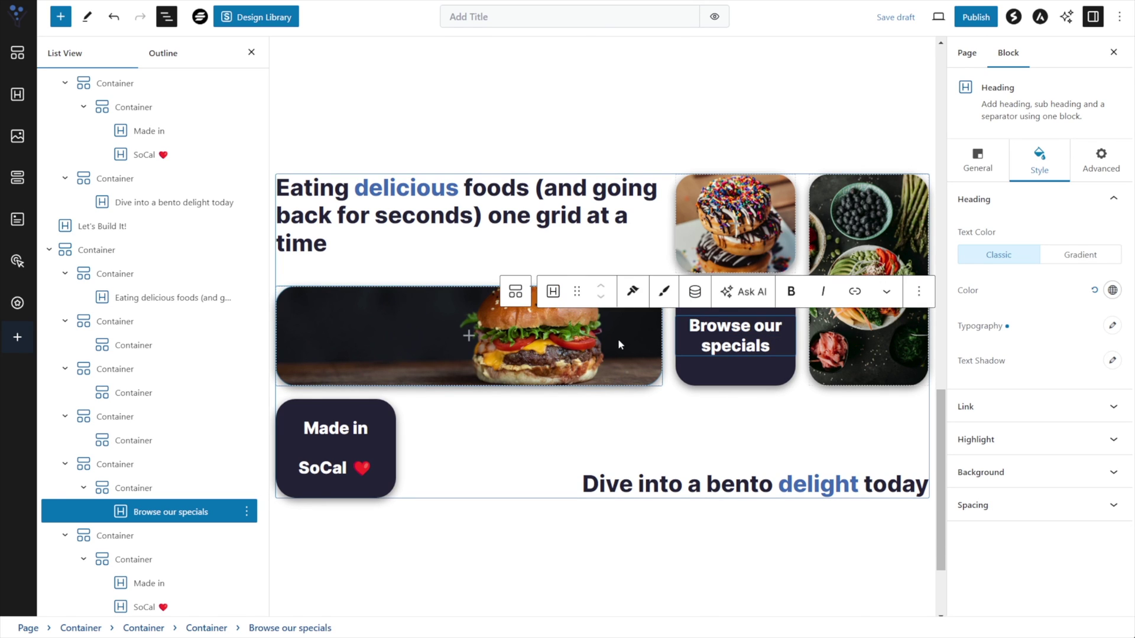
text(▶)
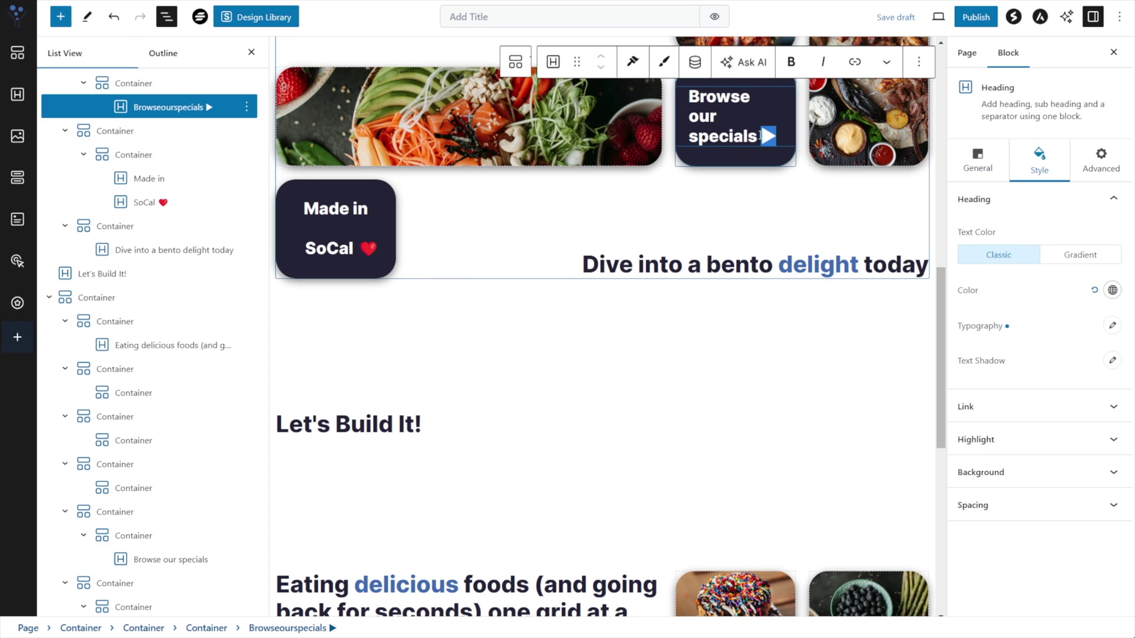
key(Right)
scroll(819, 436, down, 6)
click(785, 411)
text(▶)
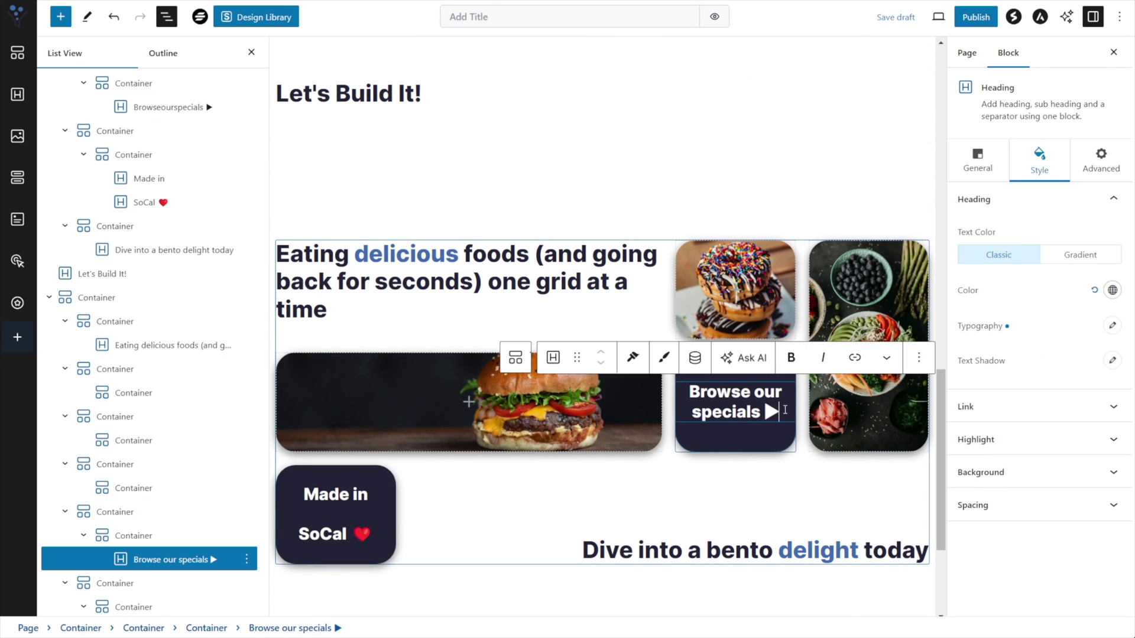
- Break the heading into three lines: 'Browse', 'our', 'specials ▶'
key(shift+Return)
scroll(751, 396, down, 1)
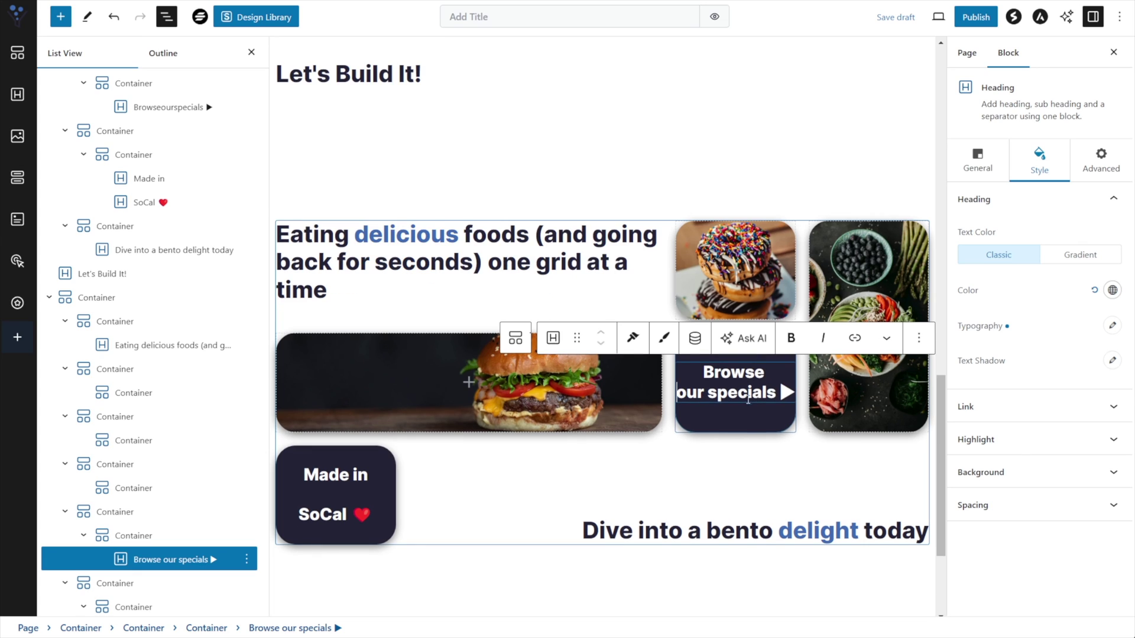
click(709, 389)
key(shift+Return)
click(977, 160)
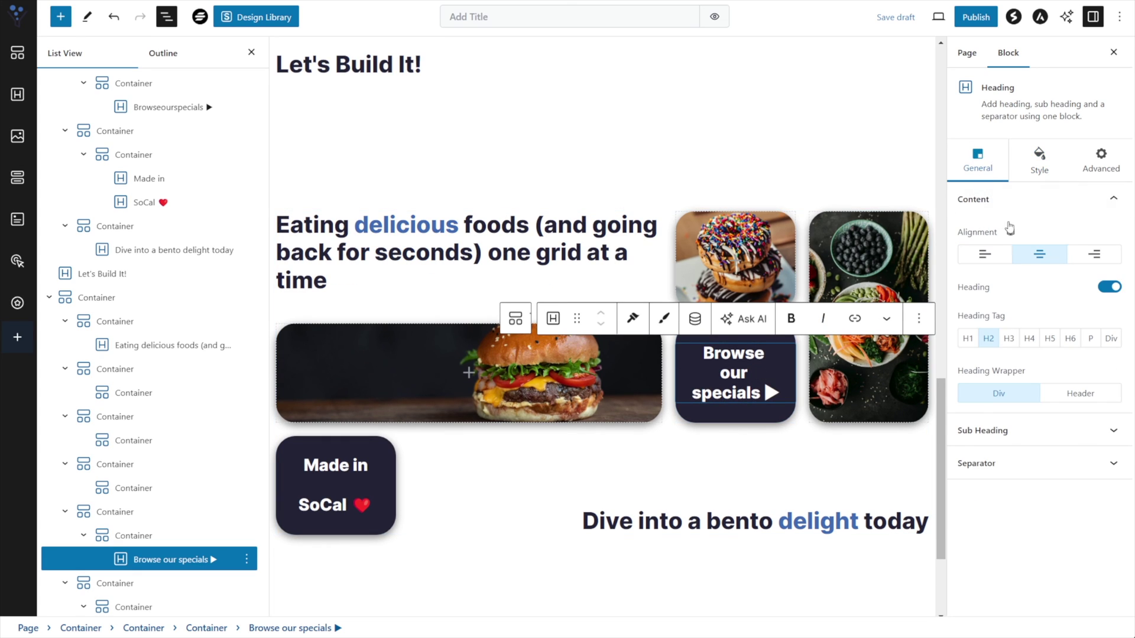
- Left-align the 'Browse our specials ▶' heading
click(986, 257)
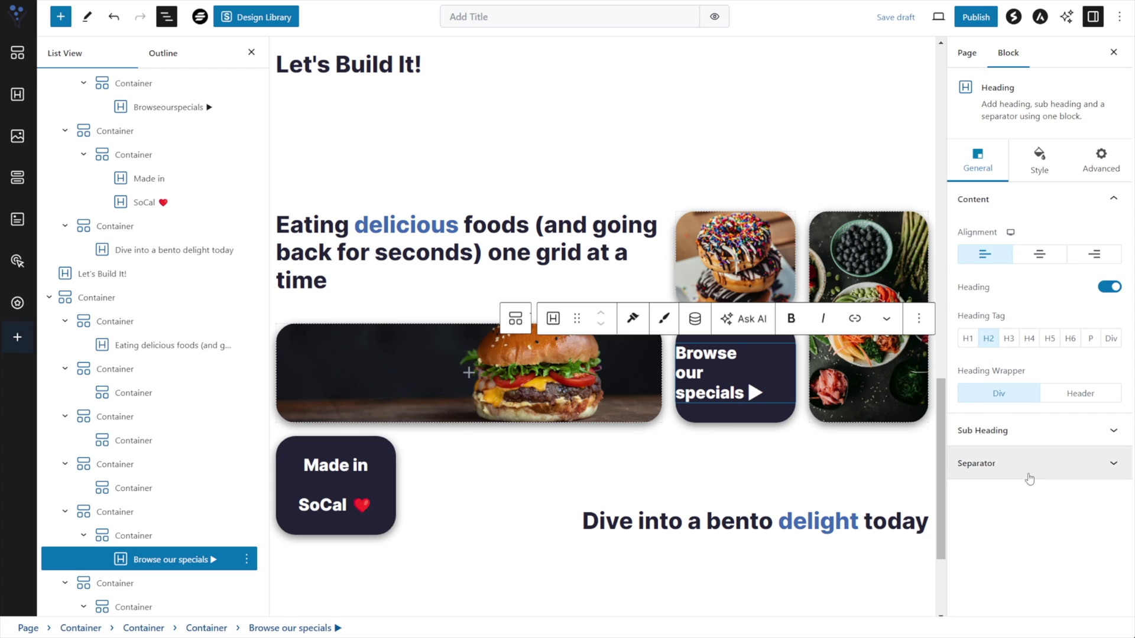
scroll(671, 376, up, 8)
scroll(793, 476, down, 5)
click(1039, 161)
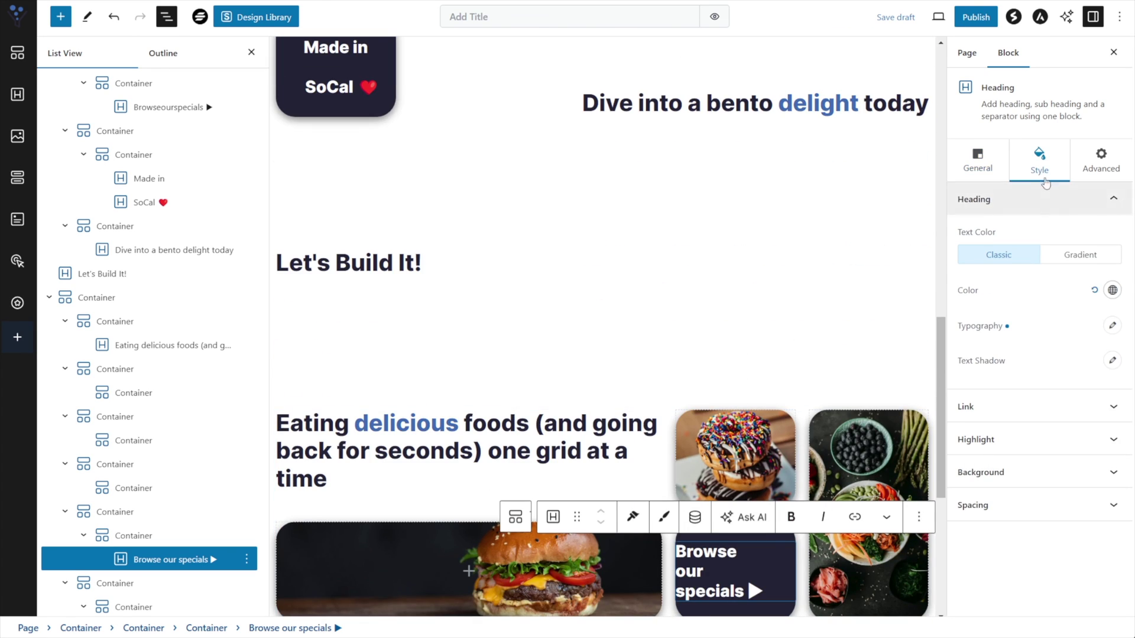
click(1064, 508)
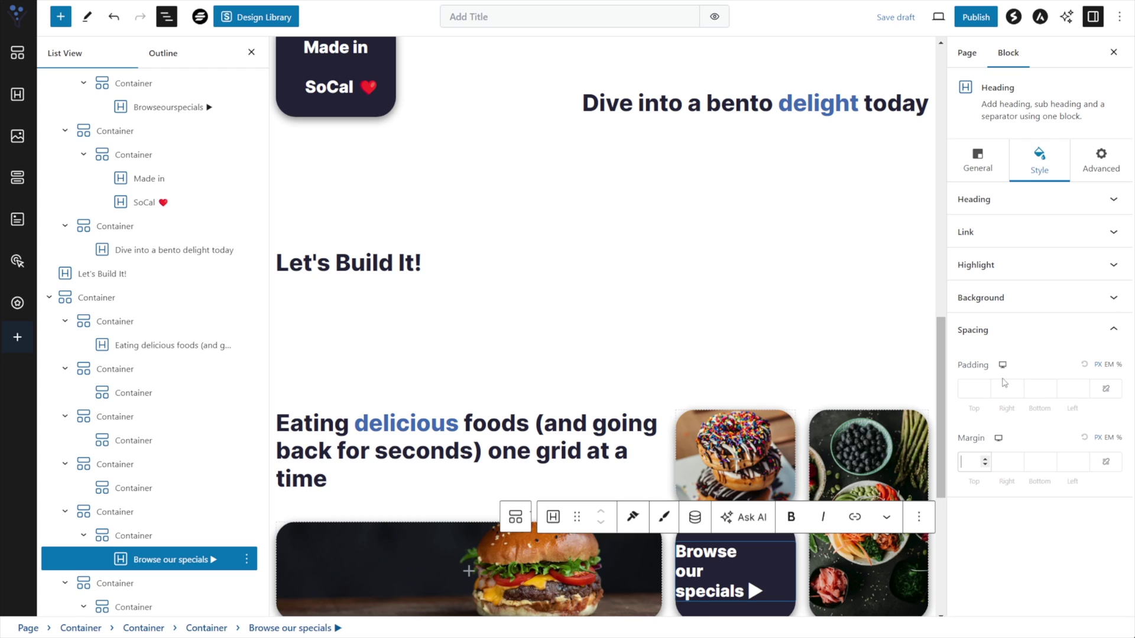
- Set the heading's left margin to 20 and select the bento grid container
click(1076, 464)
text(40)
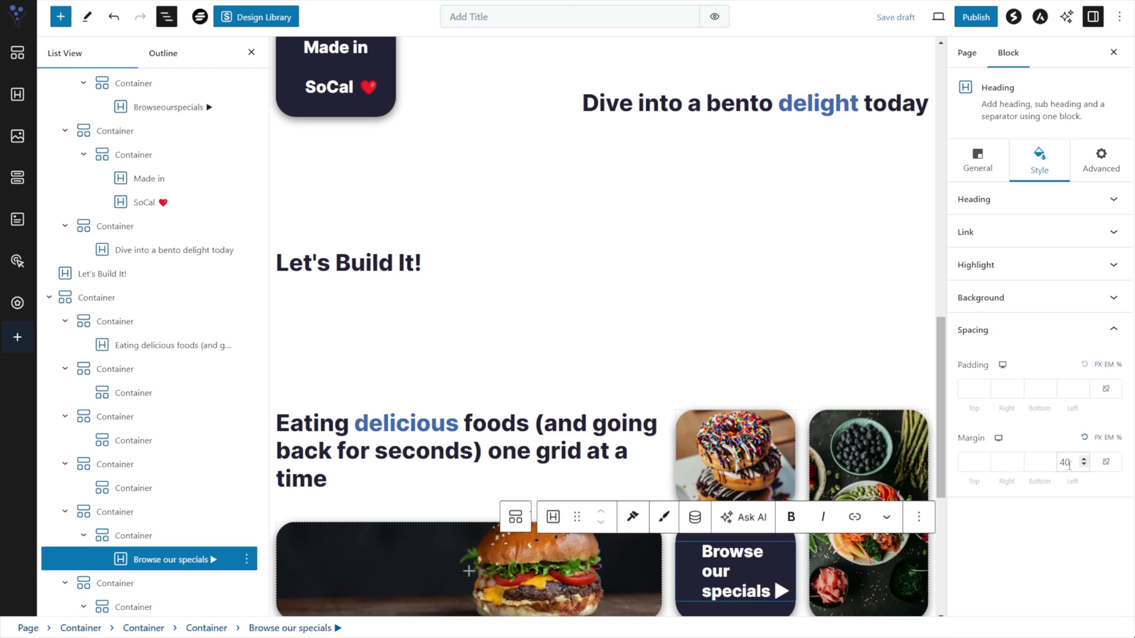
key(BackSpace)
key(BackSpace)
text(20)
scroll(677, 286, up, 4)
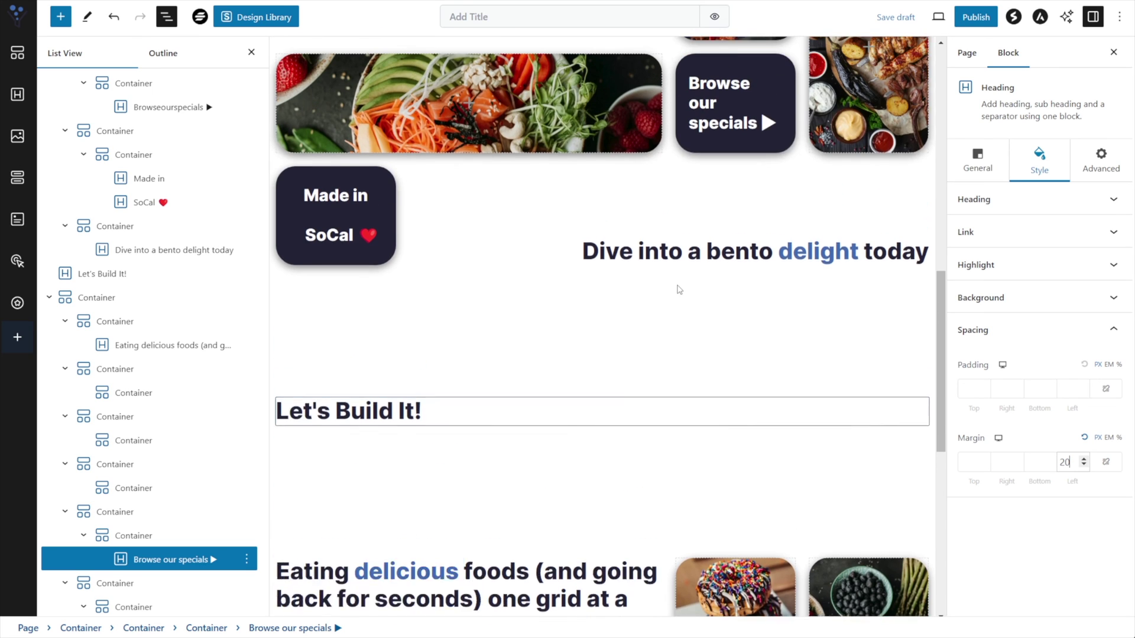
scroll(725, 377, down, 4)
scroll(725, 377, down, 4)
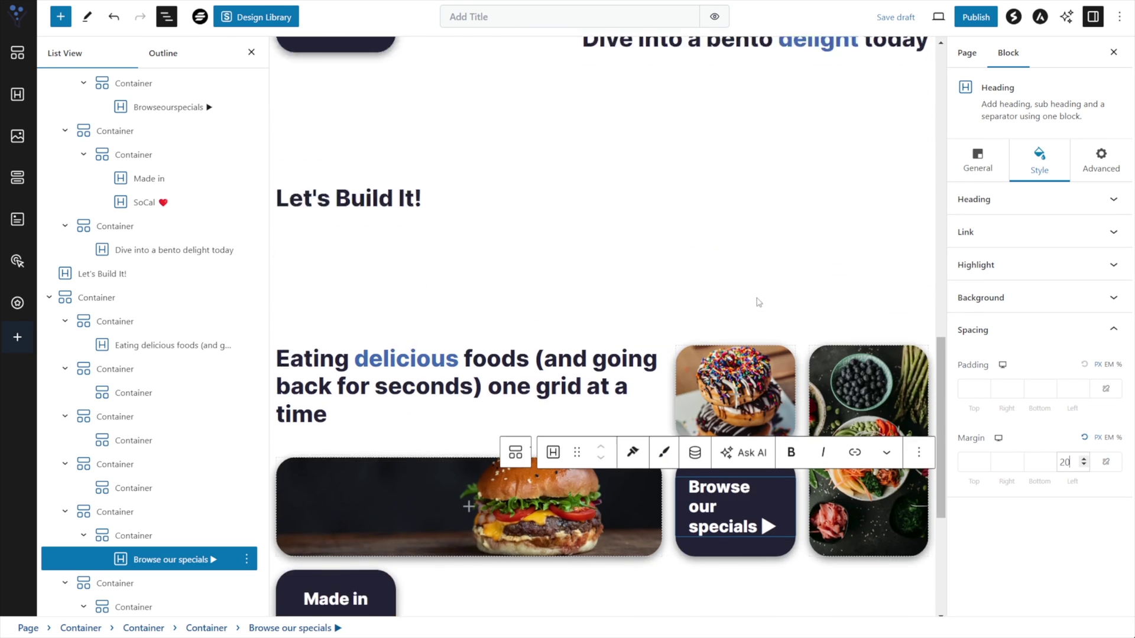
click(667, 111)
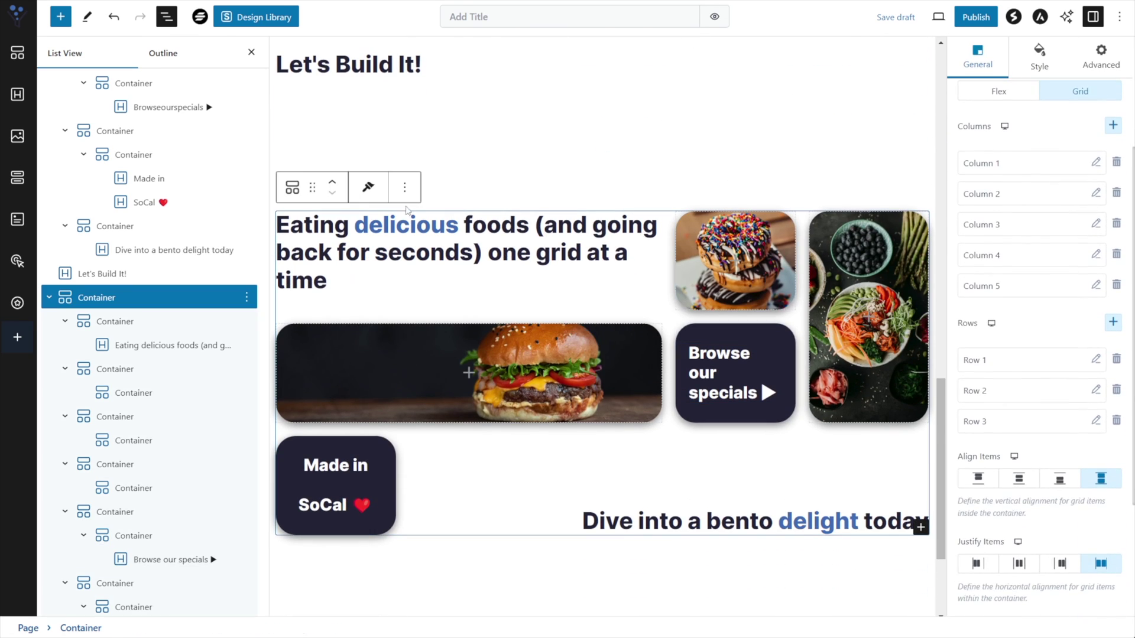
- Close List View, save the page as a draft, and scroll through both grids
click(251, 53)
click(891, 17)
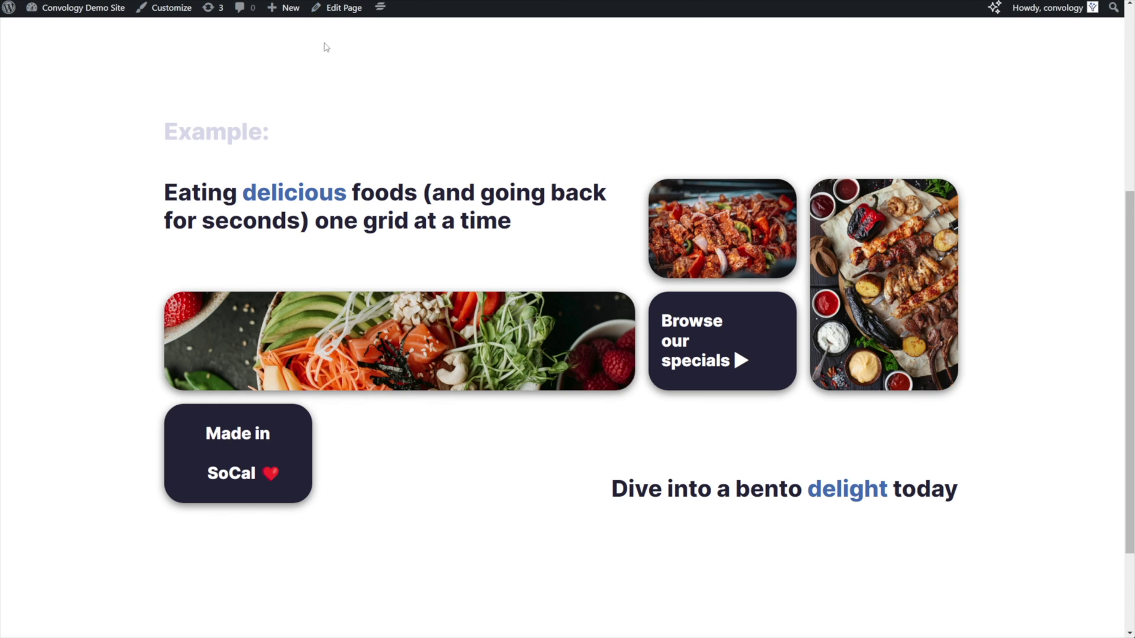
scroll(472, 263, down, 8)
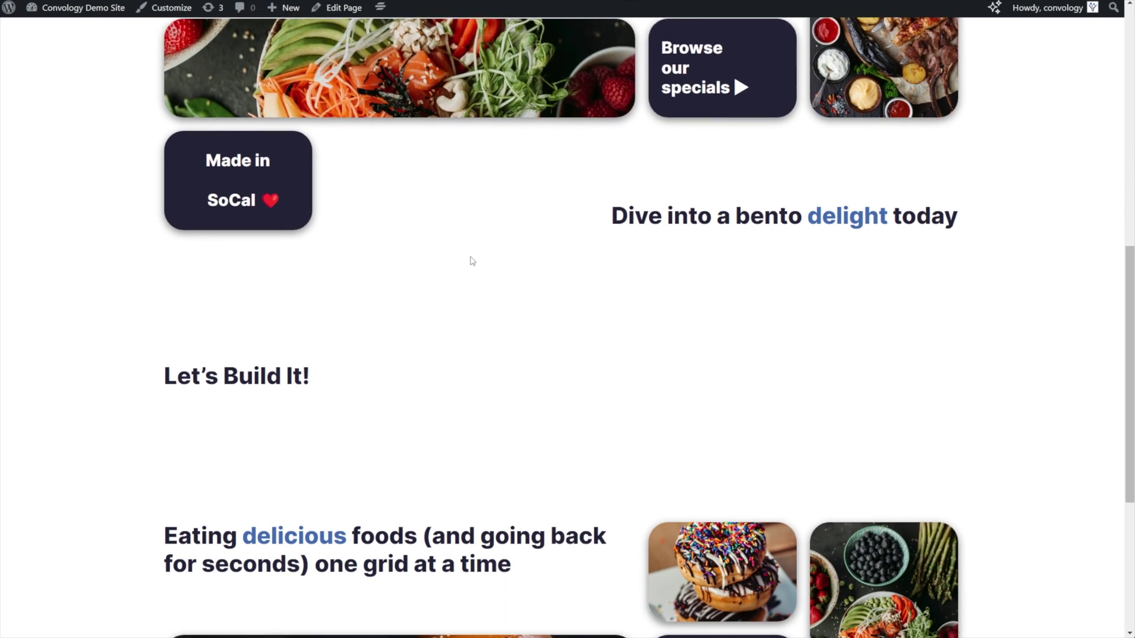
scroll(472, 260, down, 2)
scroll(472, 259, up, 6)
scroll(471, 257, up, 2)
scroll(472, 260, down, 8)
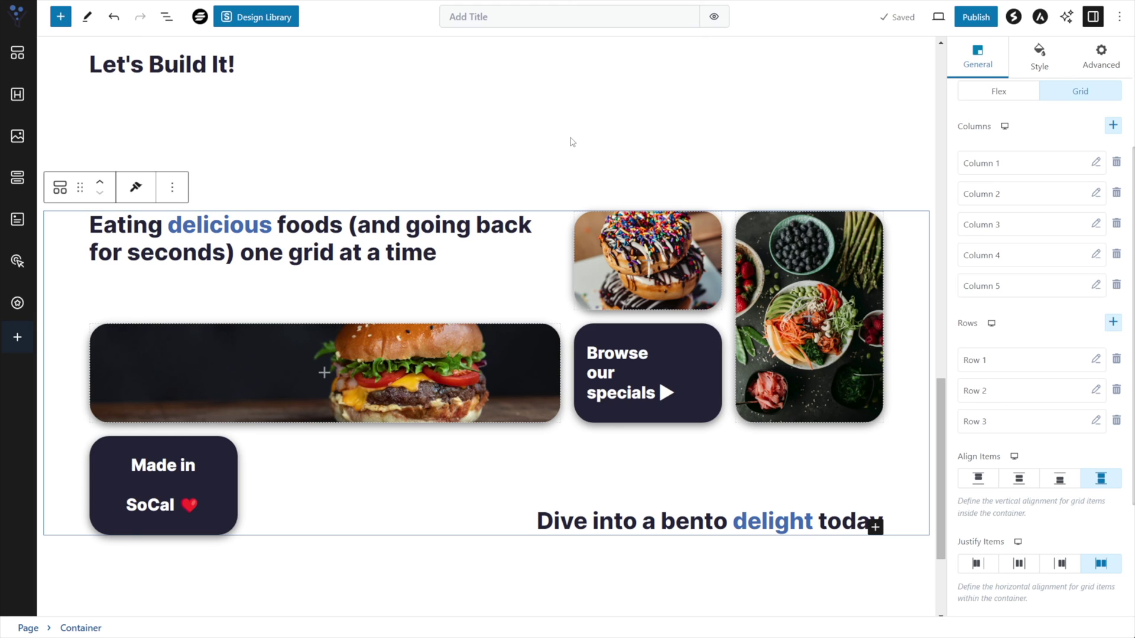
- Scroll to the bento grid and deselect the container to show the donut, salad, burger and dark heading tiles
scroll(532, 355, down, 1)
click(481, 560)
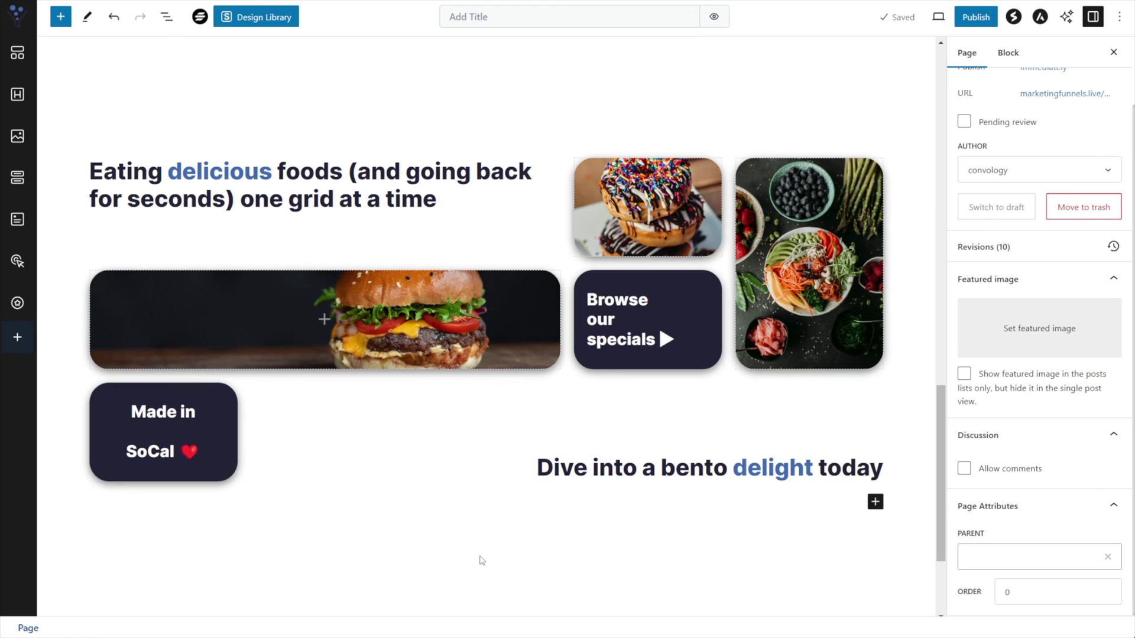